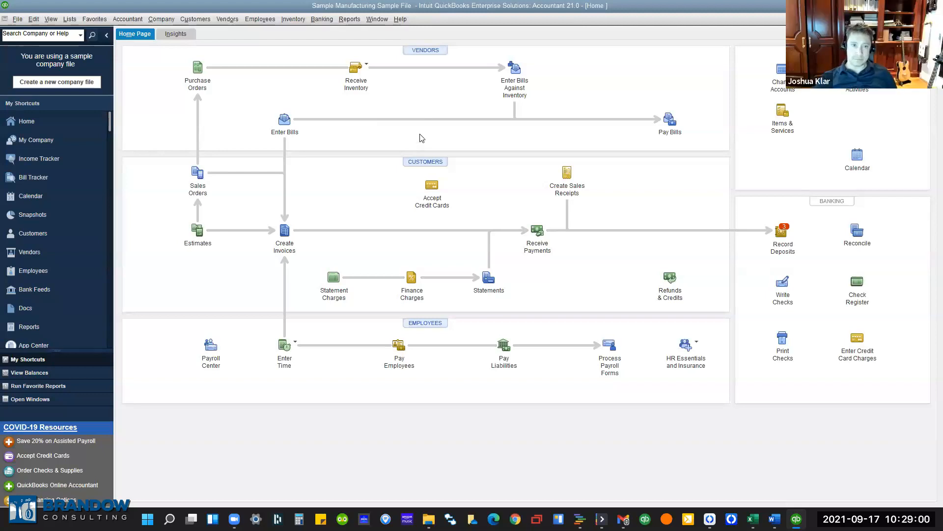
From Peacock Home Builders' Customer Center entry, create new sales order 8802 via New Transactions.
{"action": "left_click", "coordinate": [420, 161]}
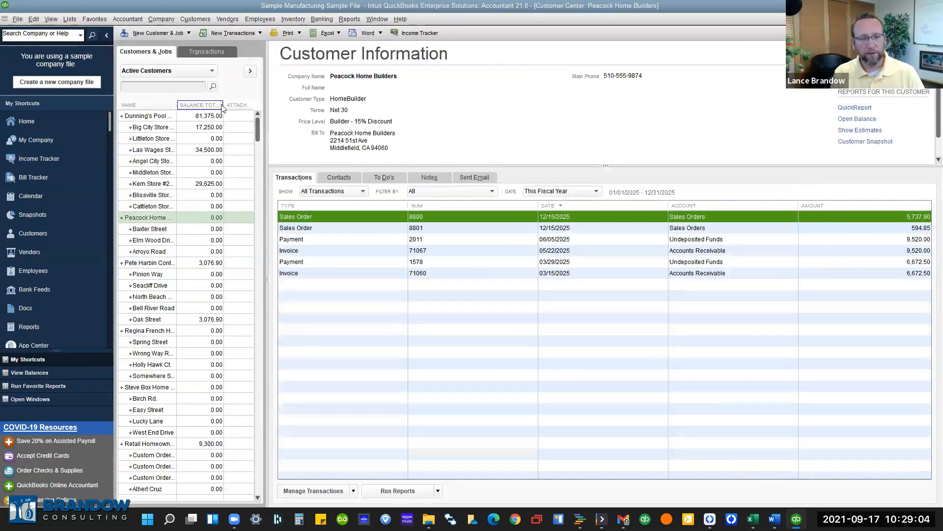
{"action": "left_click", "coordinate": [223, 33]}
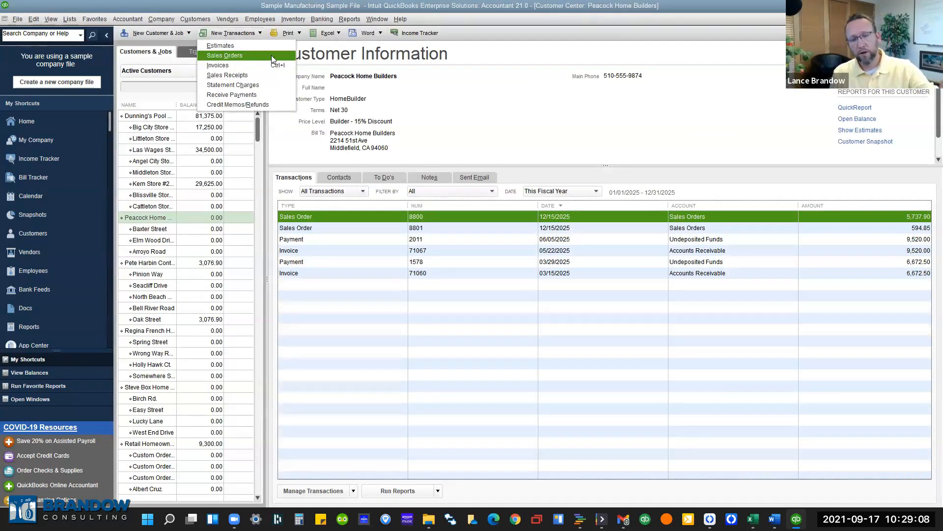
{"action": "left_click", "coordinate": [285, 56]}
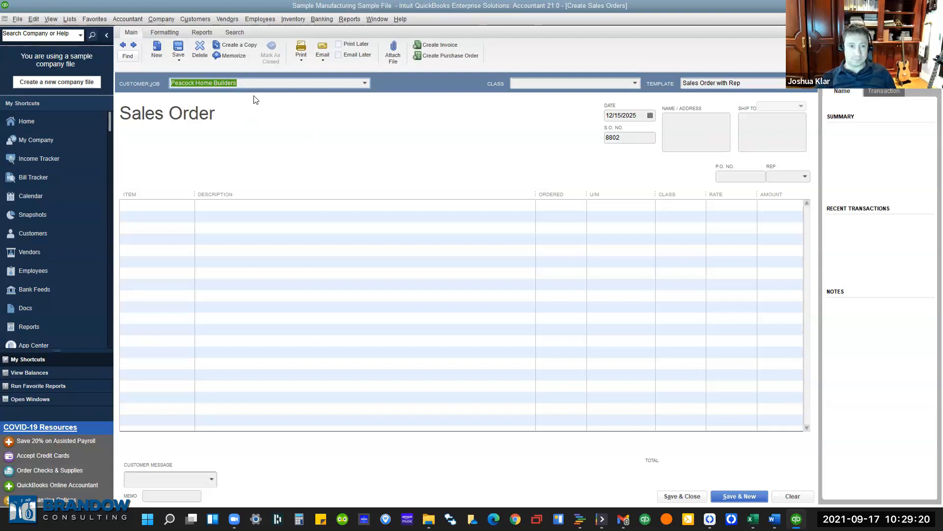
Load Peacock Home Builders' bill-to, ship-to addresses and rep KR into sales order 8802.
{"action": "left_click", "coordinate": [238, 83]}
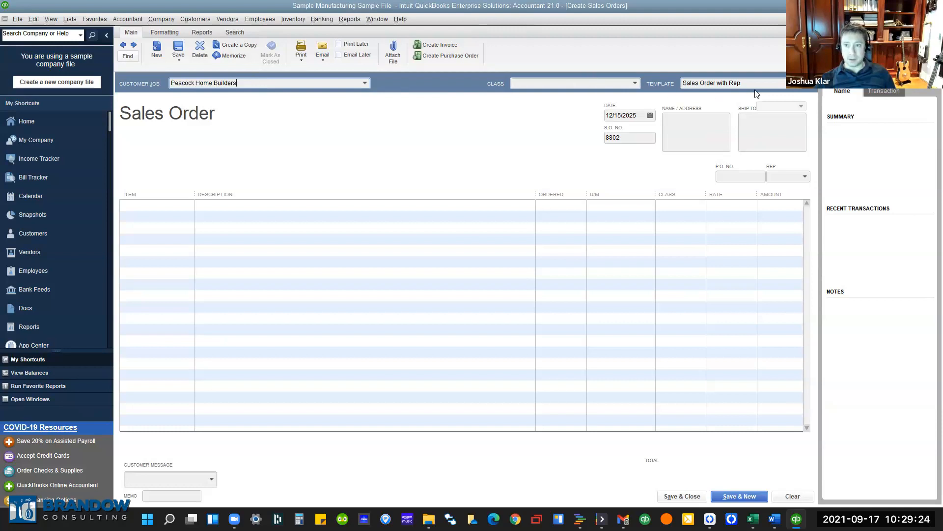
{"action": "left_click", "coordinate": [639, 114]}
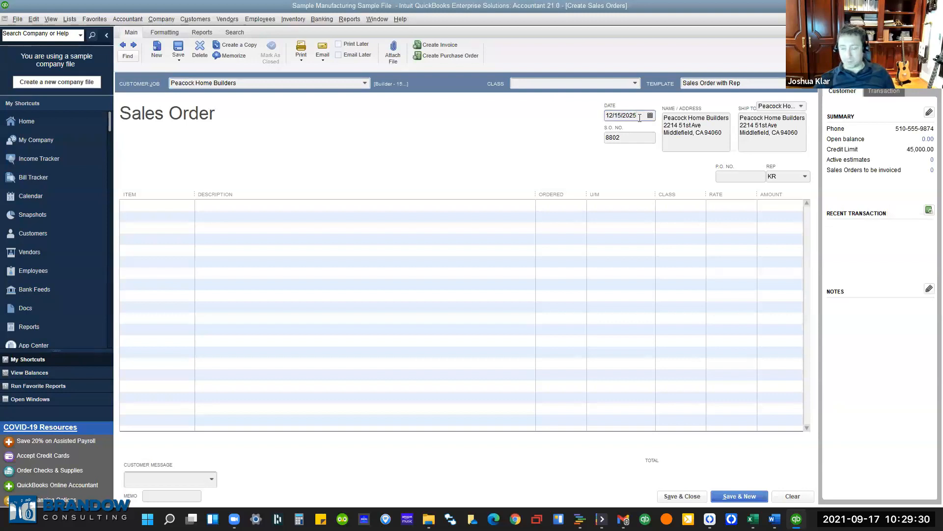
{"action": "left_click", "coordinate": [616, 138]}
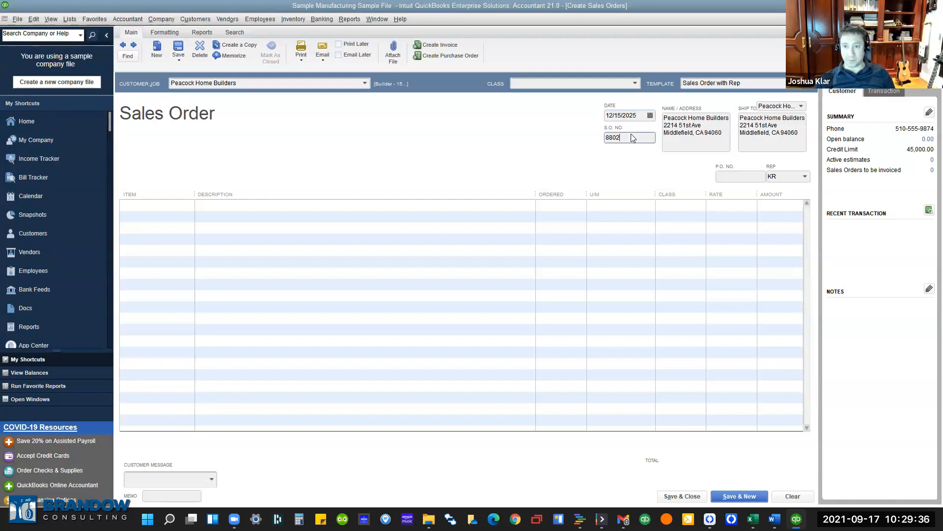
{"action": "left_click", "coordinate": [735, 175]}
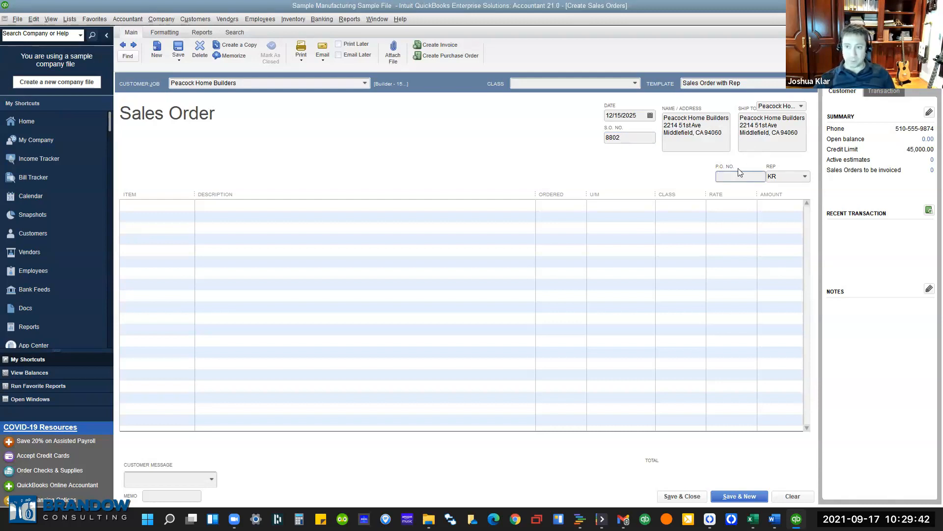
Open the first line's item list, close it without choosing, and return to P.O. No.
{"action": "left_click", "coordinate": [158, 204]}
{"action": "left_click", "coordinate": [189, 205]}
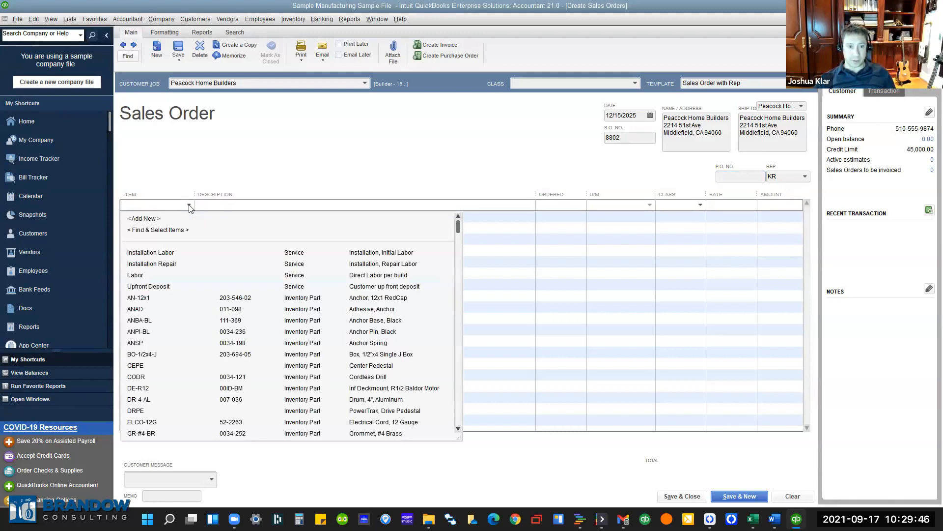
{"action": "left_click", "coordinate": [357, 172]}
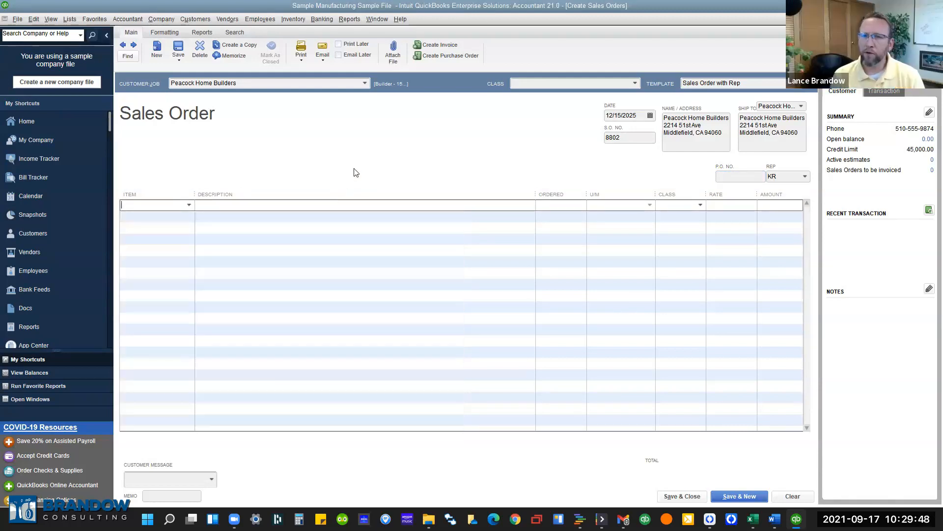
{"action": "left_click", "coordinate": [739, 176]}
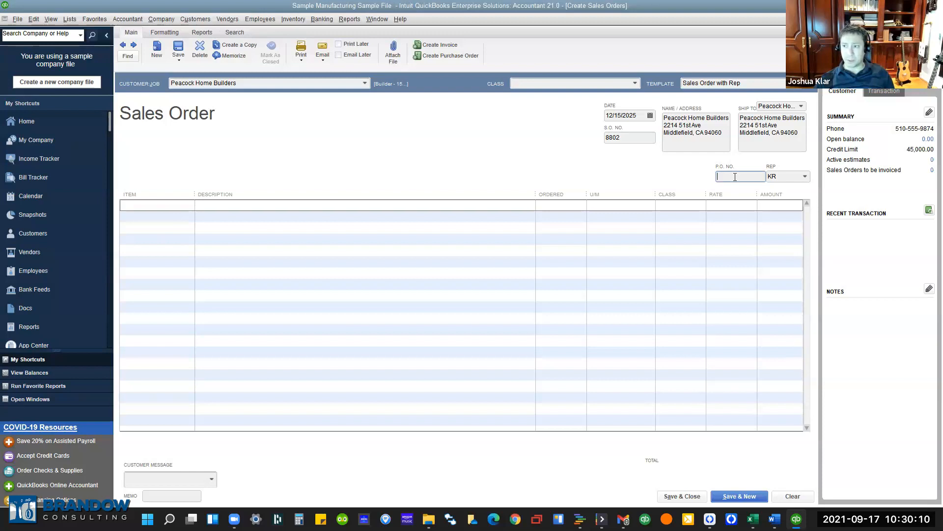
Enter P.O. number 123456 and widen the Item column of the order lines.
{"action": "type", "text": "123456"}
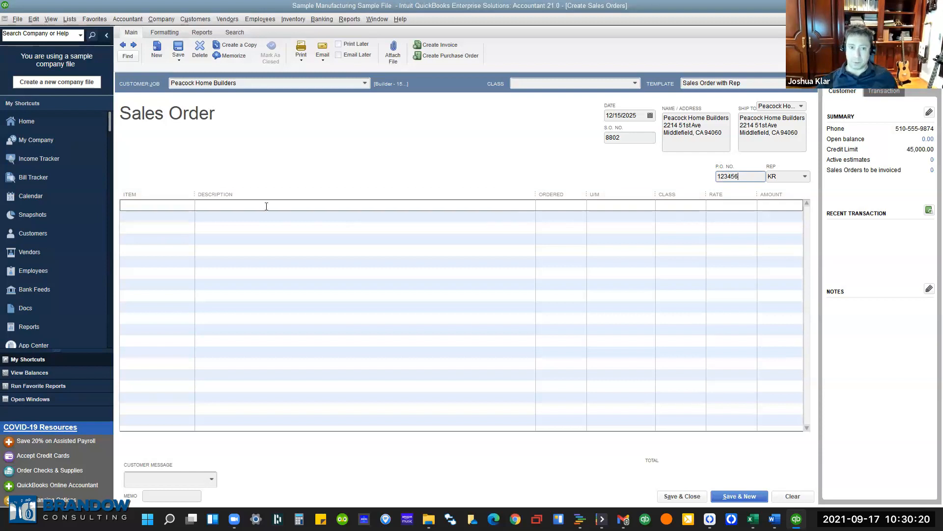
{"action": "left_click_drag", "start_coordinate": [195, 199], "coordinate": [212, 199]}
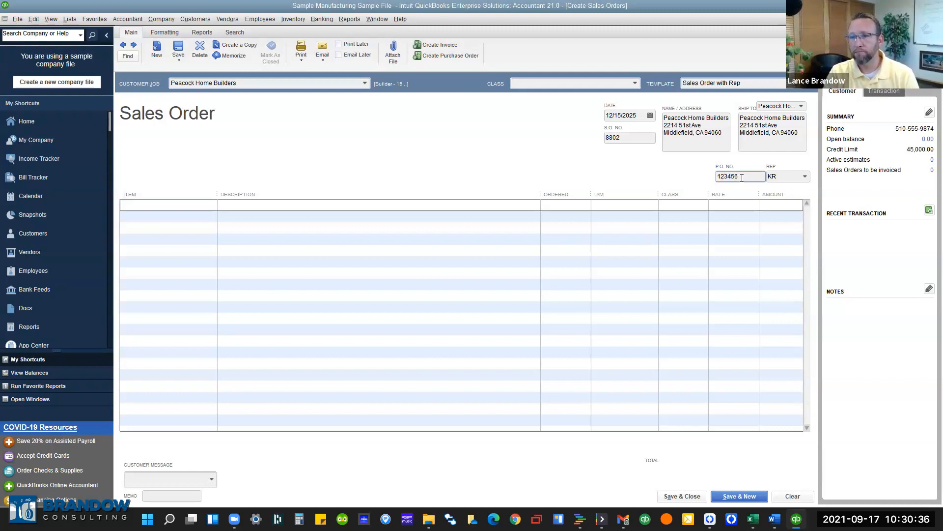
{"action": "left_click", "coordinate": [177, 205]}
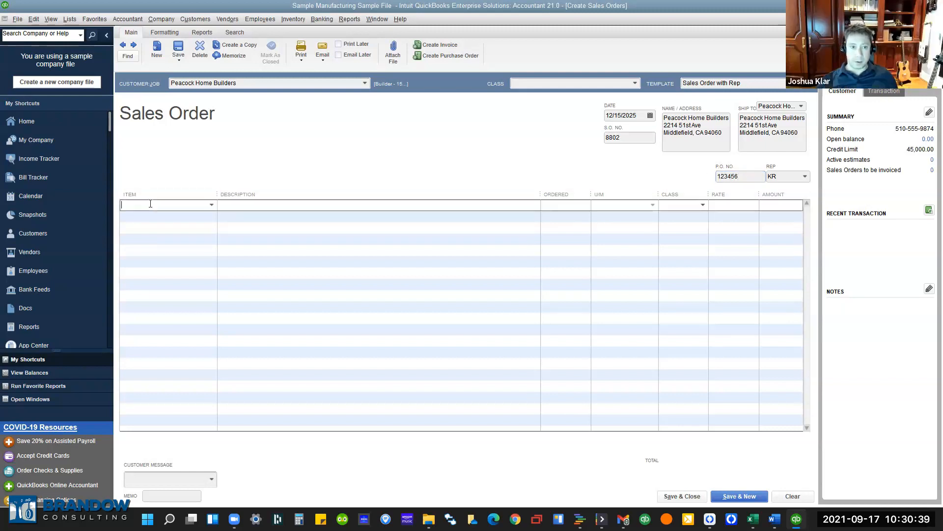
{"action": "left_click", "coordinate": [212, 204]}
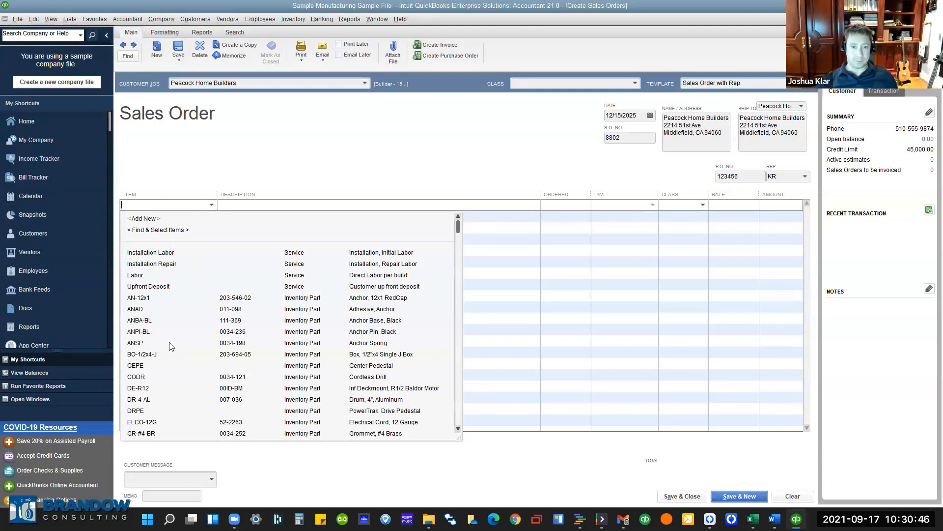
Add ANBA-BL Anchor Base, Black at 127.95 as the first line, accepting the low-stock warning.
{"action": "left_click", "coordinate": [185, 321]}
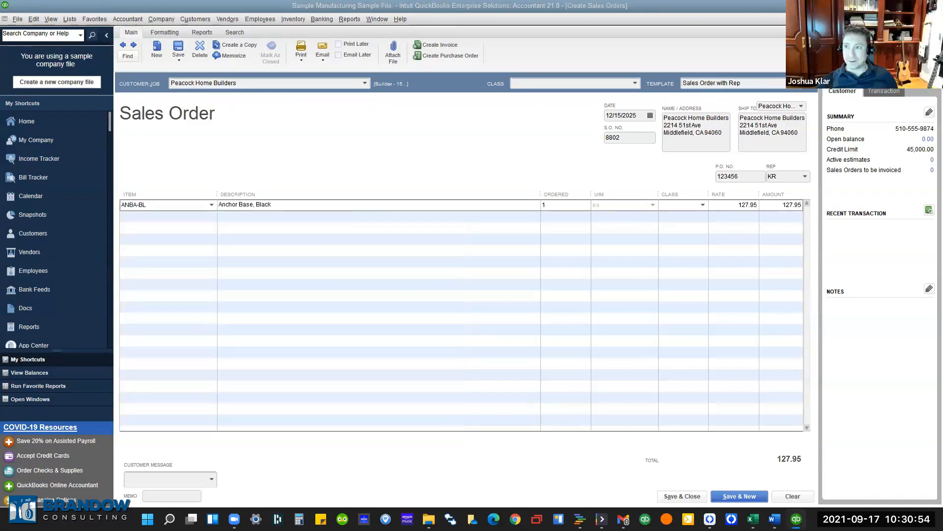
{"action": "key", "text": "Tab"}
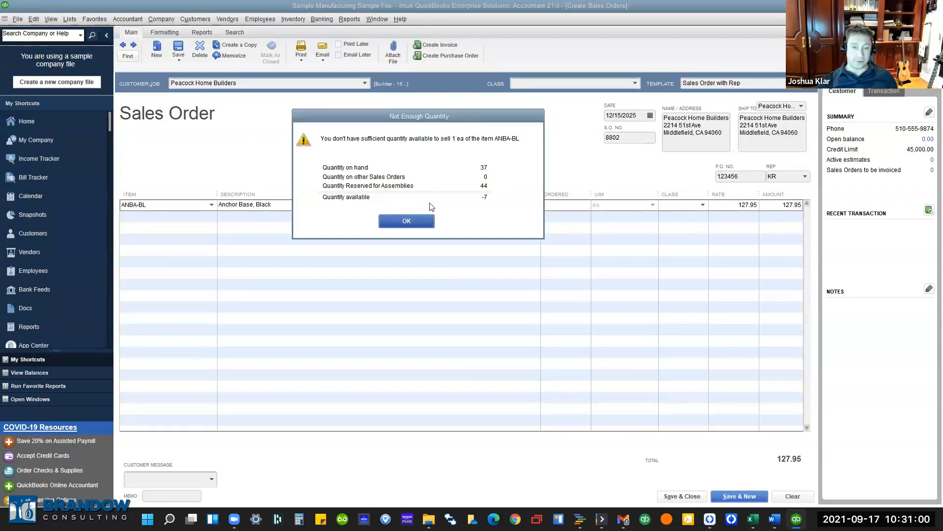
{"action": "left_click", "coordinate": [411, 225]}
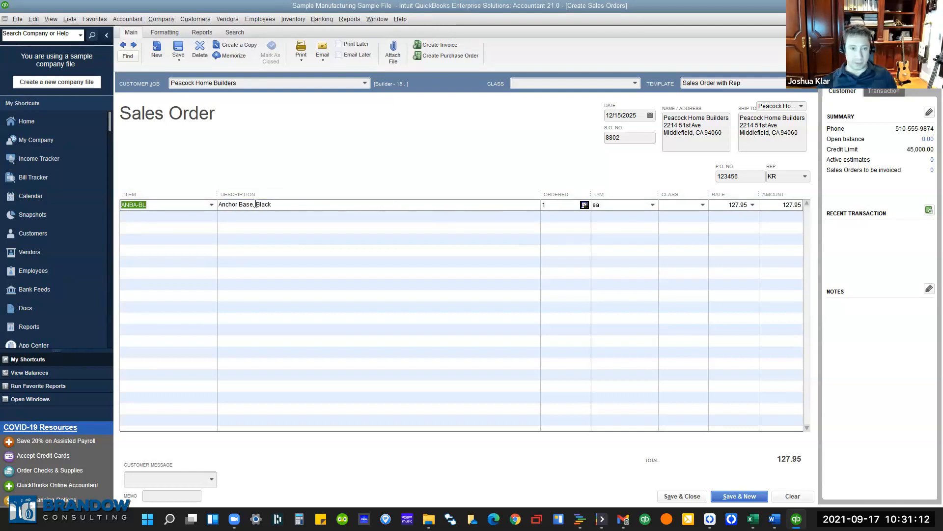
Confirm the ANBA-BL line's quantity of 1 with ea as the unit of measure.
{"action": "left_click", "coordinate": [555, 207]}
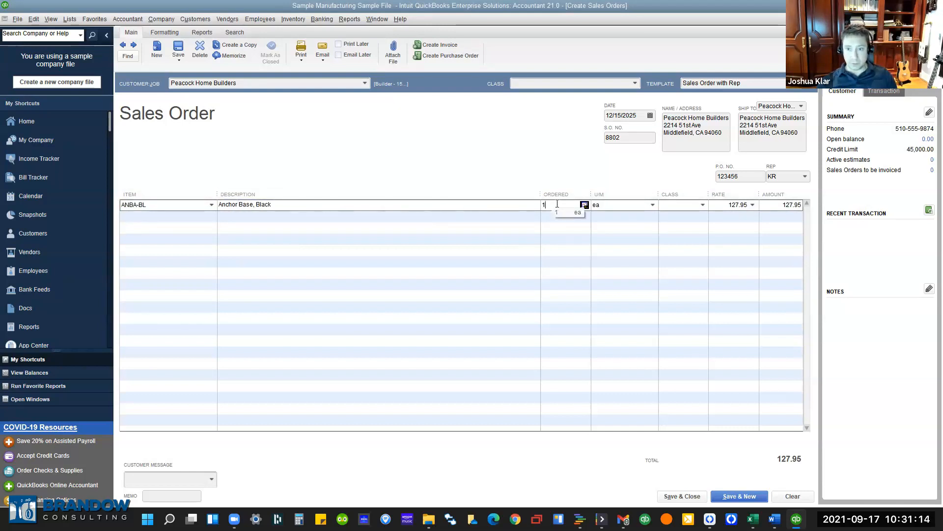
{"action": "left_click", "coordinate": [652, 205]}
{"action": "left_click", "coordinate": [671, 185]}
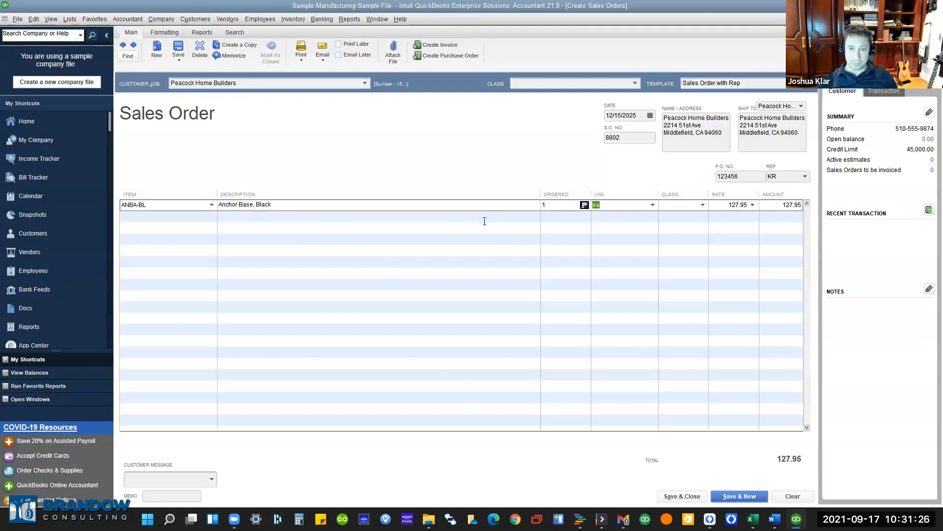
{"action": "left_click", "coordinate": [677, 207]}
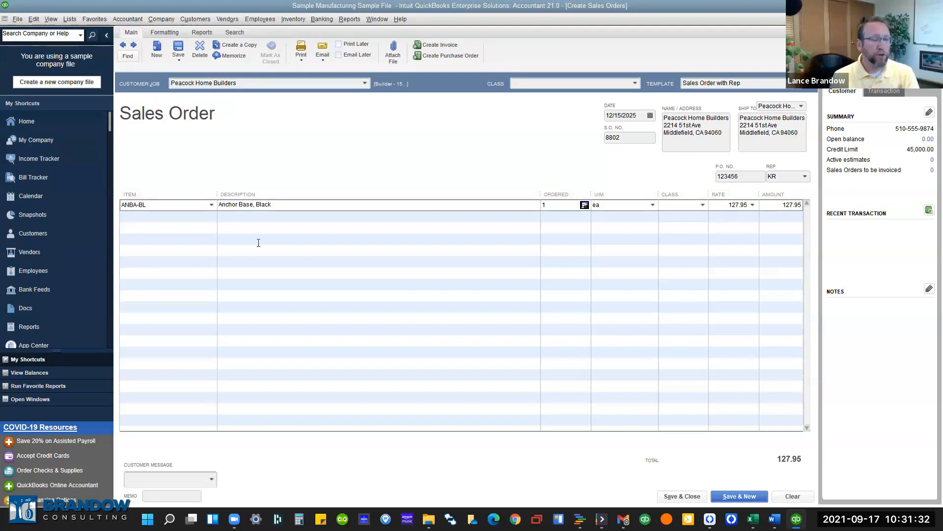
{"action": "left_click", "coordinate": [202, 217]}
Browse the second line's item list without choosing anything, then review the ship-to address.
{"action": "left_click", "coordinate": [211, 216]}
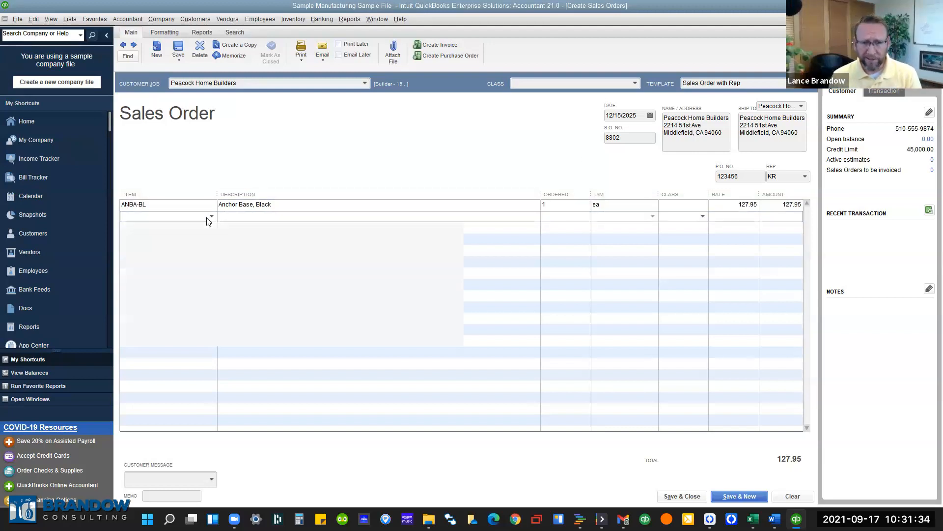
{"action": "scroll", "coordinate": [202, 342], "scroll_direction": "down", "scroll_amount": 20}
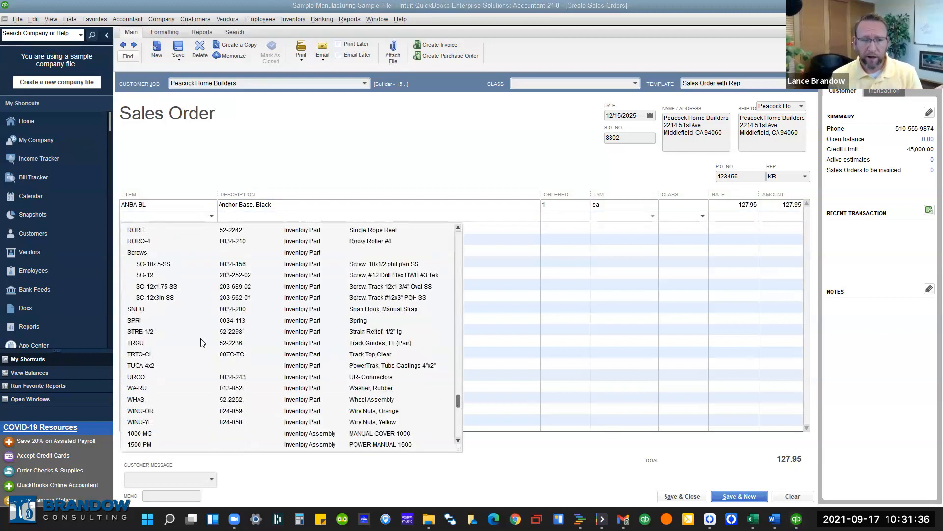
{"action": "scroll", "coordinate": [190, 384], "scroll_direction": "down", "scroll_amount": 1}
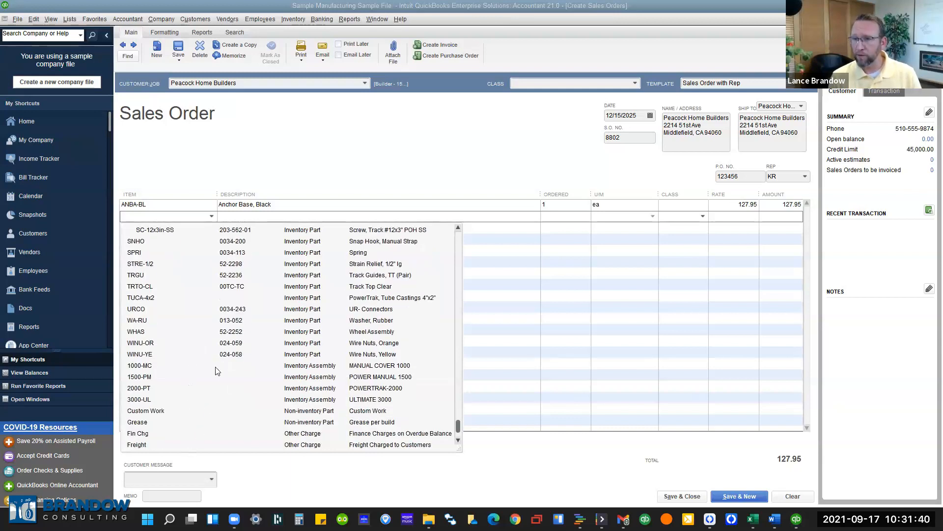
{"action": "left_click", "coordinate": [328, 170]}
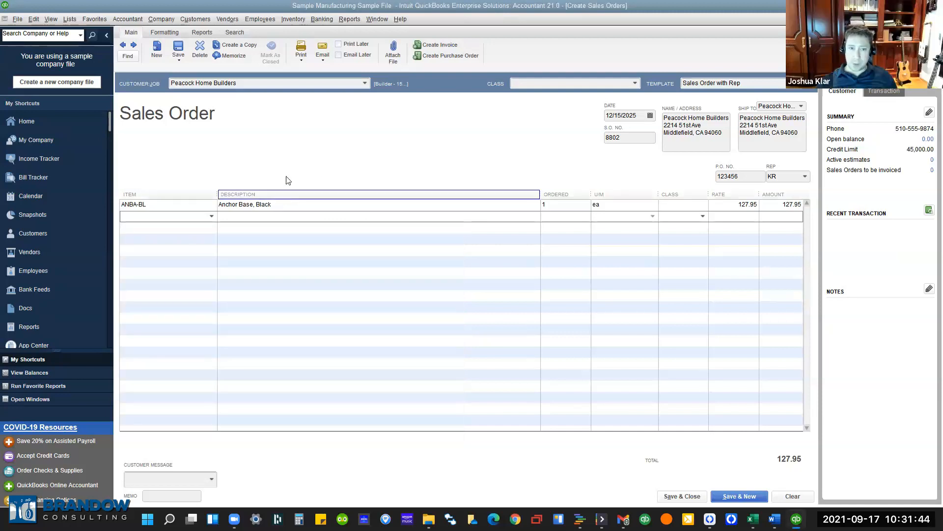
{"action": "left_click", "coordinate": [239, 83]}
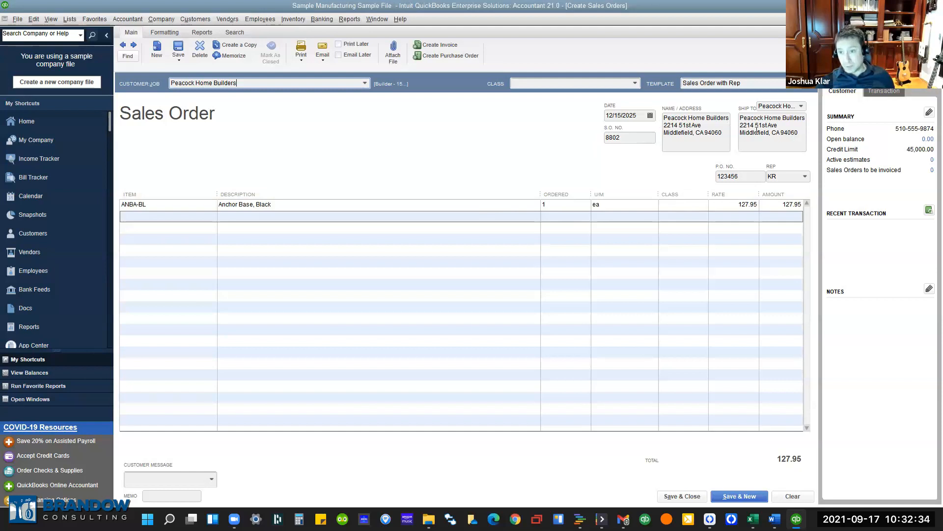
{"action": "left_click_drag", "start_coordinate": [757, 128], "coordinate": [797, 131]}
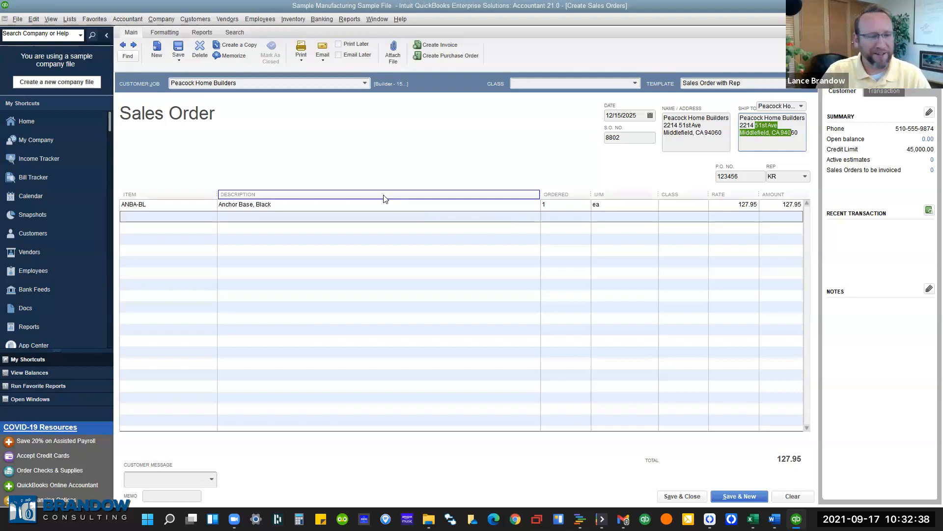
Leave the second line empty and close sales order 8802, returning to Peacock Home Builders.
{"action": "left_click", "coordinate": [177, 219]}
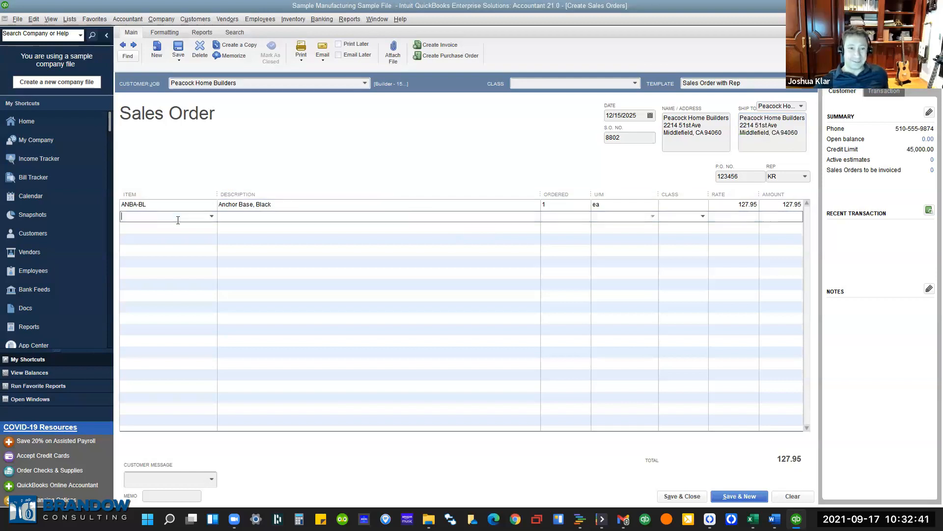
{"action": "left_click", "coordinate": [212, 217]}
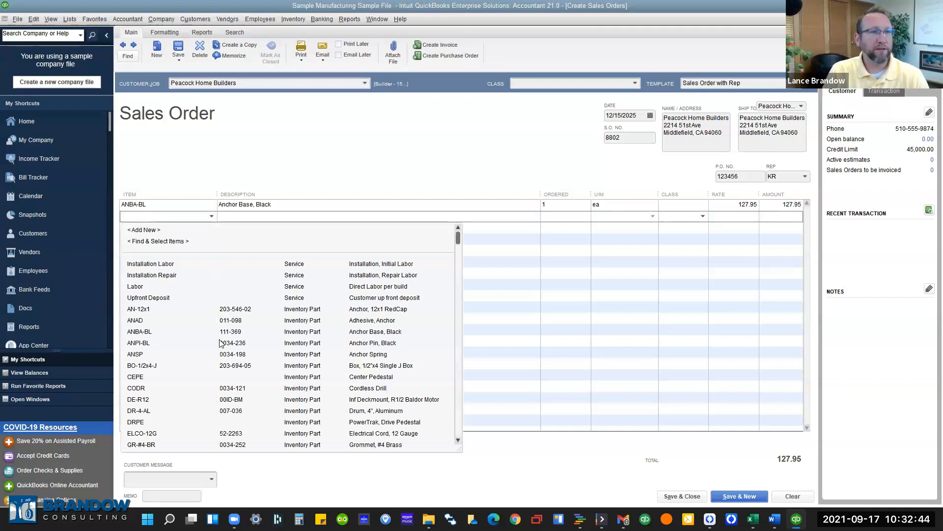
{"action": "left_click", "coordinate": [319, 157]}
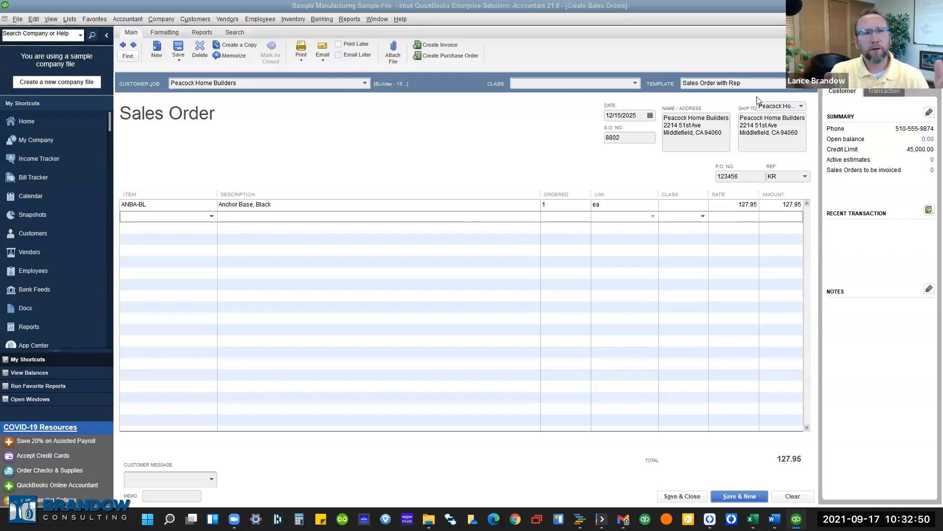
{"action": "left_click", "coordinate": [936, 18]}
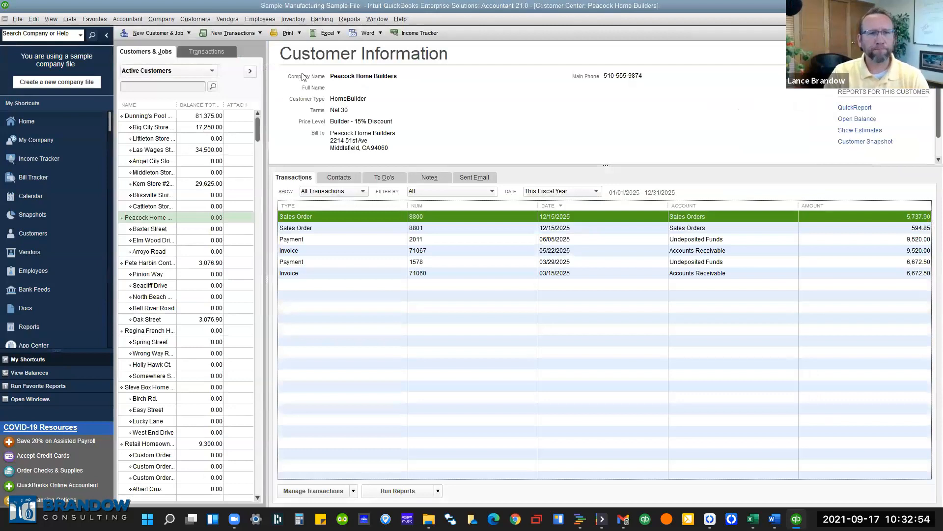
Start new estimate 71010 for Peacock Home Builders and widen its Item column.
{"action": "left_click", "coordinate": [233, 33]}
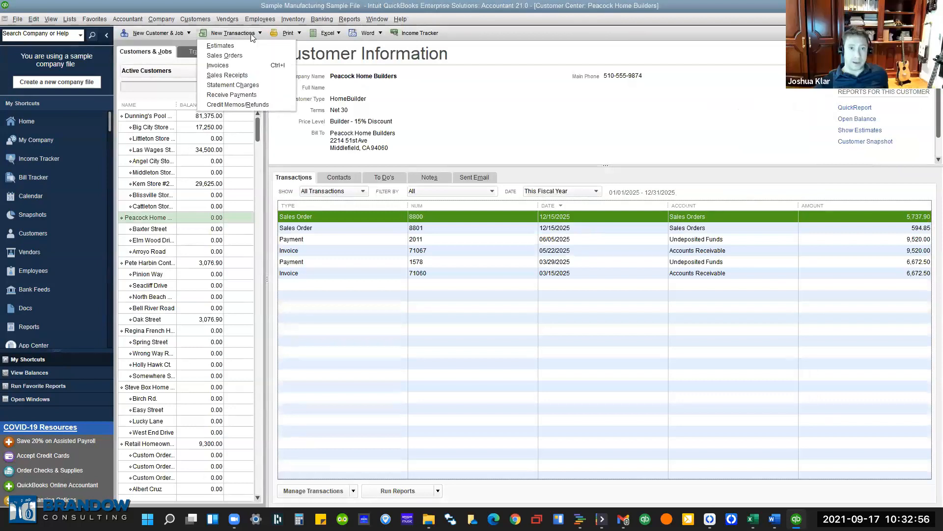
{"action": "left_click", "coordinate": [239, 46]}
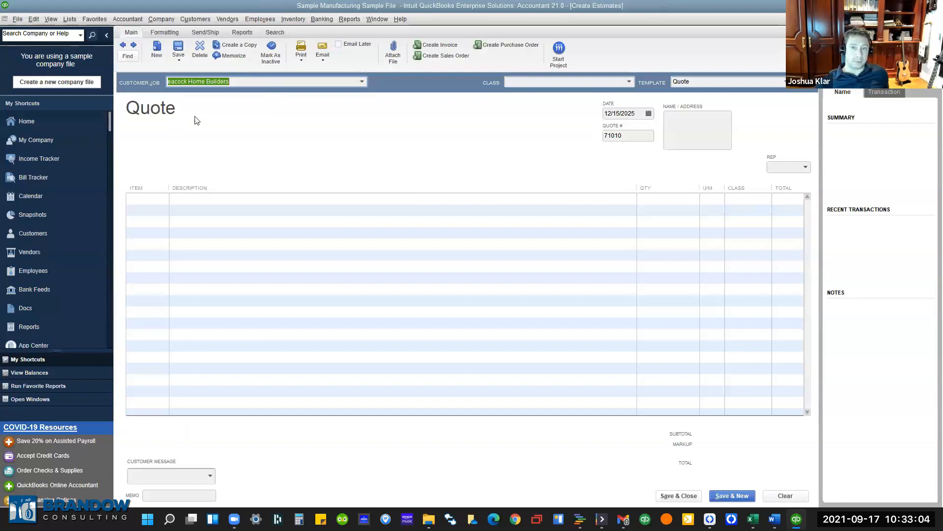
{"action": "left_click", "coordinate": [628, 134]}
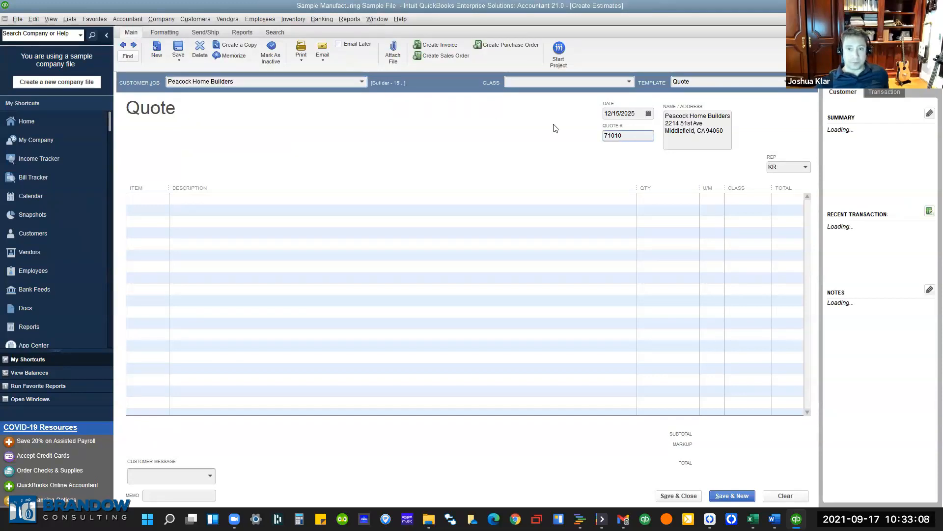
{"action": "left_click_drag", "start_coordinate": [169, 189], "coordinate": [201, 188]}
Add ANPI-BL Anchor Pin, Black and DR-4-AL Drum, 4", Aluminum to the quote, totalling 85.90.
{"action": "left_click", "coordinate": [200, 201]}
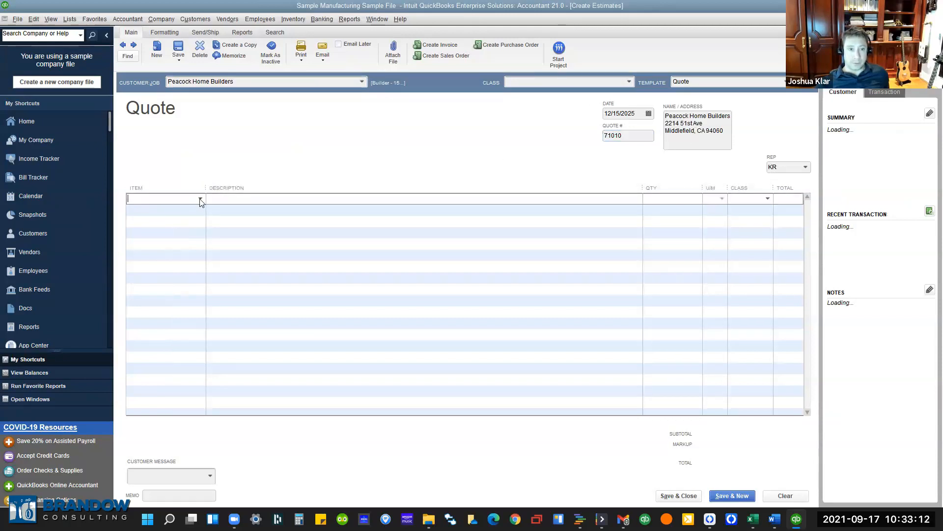
{"action": "left_click", "coordinate": [200, 200]}
{"action": "left_click", "coordinate": [161, 325]}
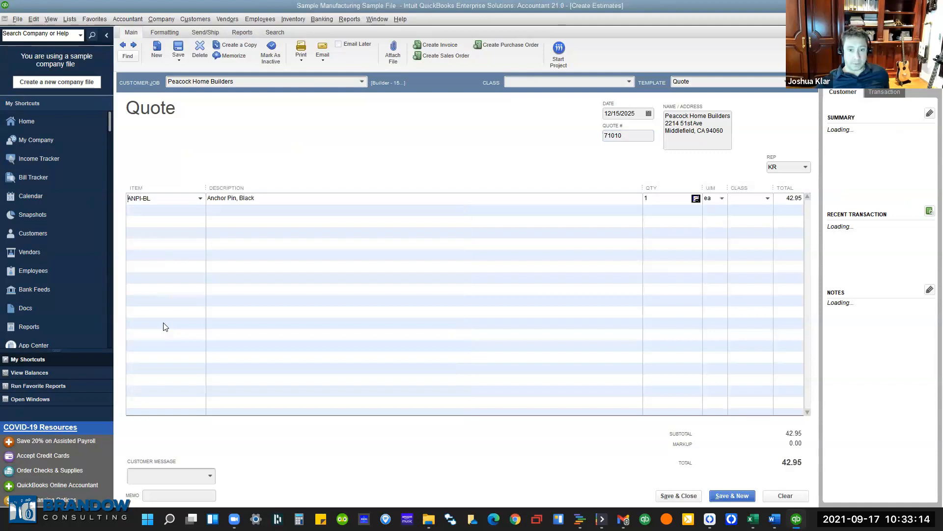
{"action": "left_click", "coordinate": [199, 210]}
{"action": "left_click", "coordinate": [200, 210]}
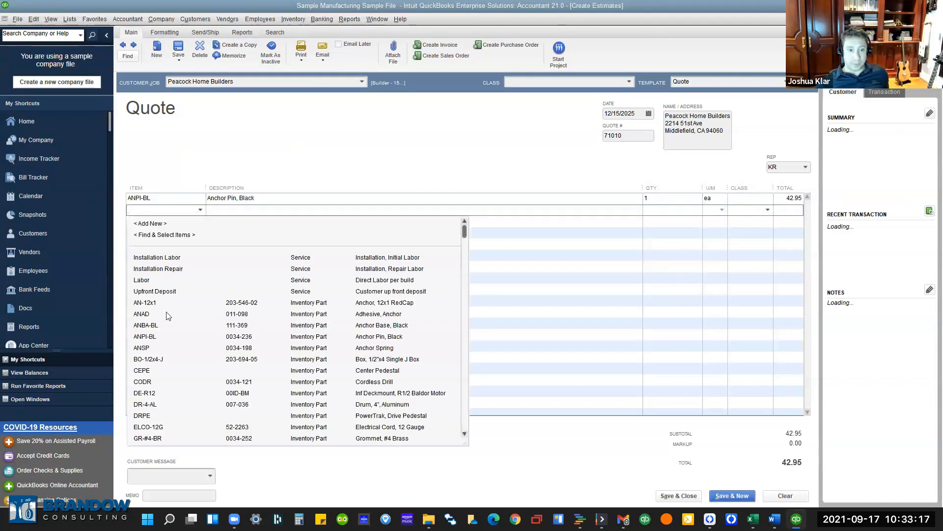
{"action": "left_click", "coordinate": [167, 404]}
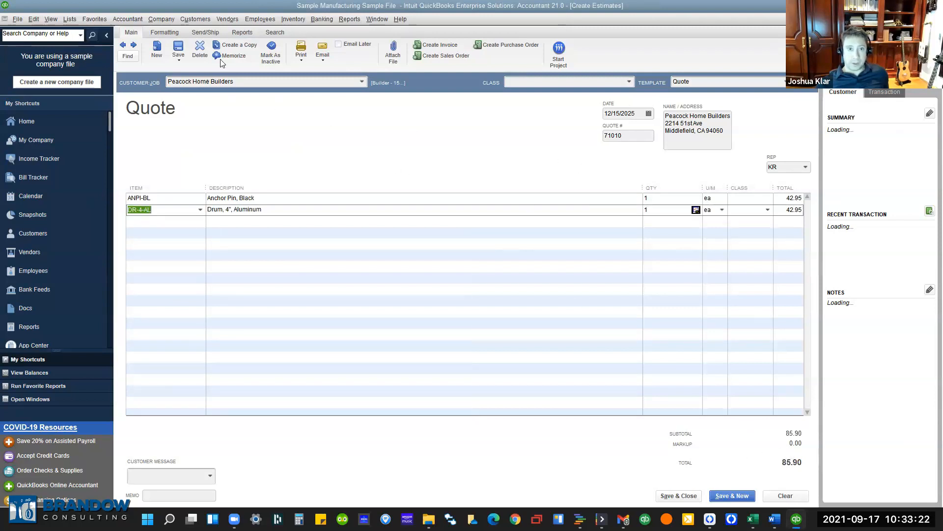
{"action": "left_click", "coordinate": [301, 58]}
{"action": "left_click", "coordinate": [305, 70]}
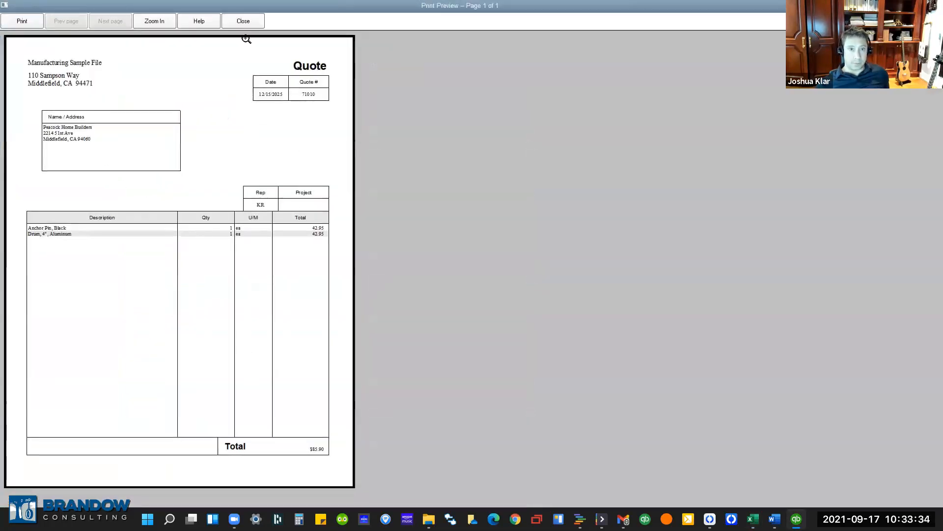
{"action": "left_click", "coordinate": [252, 24]}
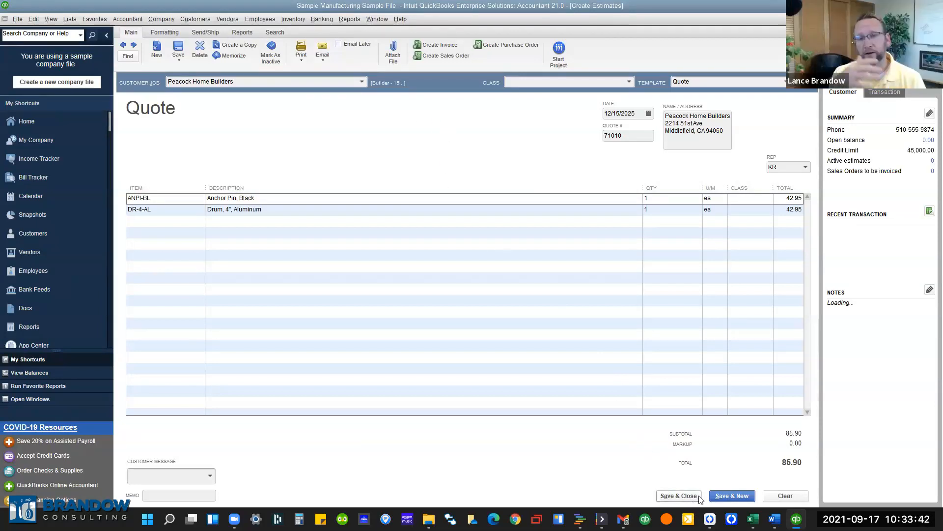
Save quote 71010 and convert it into sales order 8802, acknowledging the copy notice.
{"action": "left_click", "coordinate": [184, 45]}
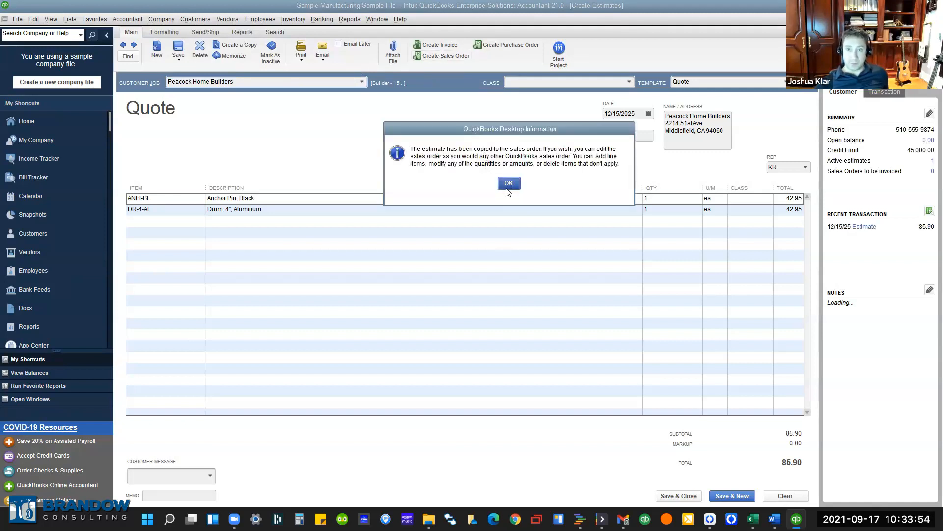
{"action": "left_click", "coordinate": [508, 189]}
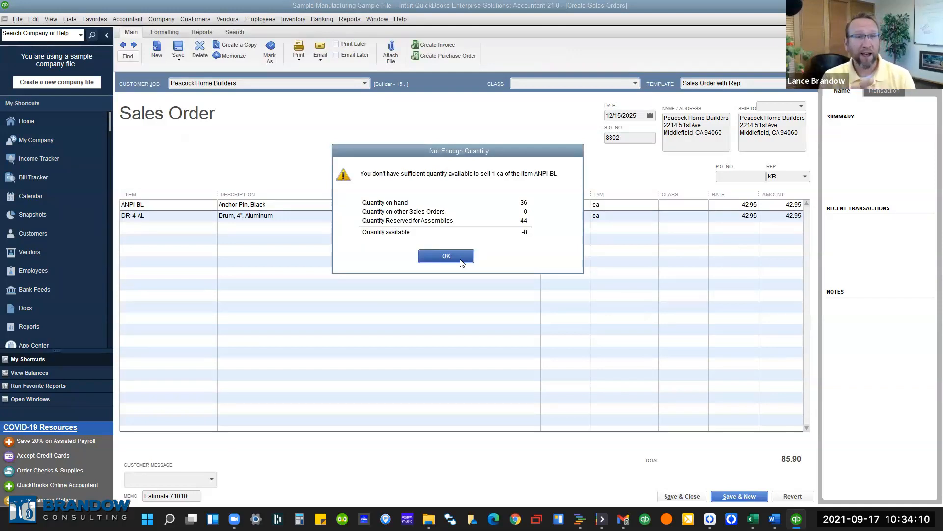
Dismiss the ANPI-BL low-stock warning and close the Create Estimates window, keeping sales order 8802.
{"action": "left_click", "coordinate": [461, 261]}
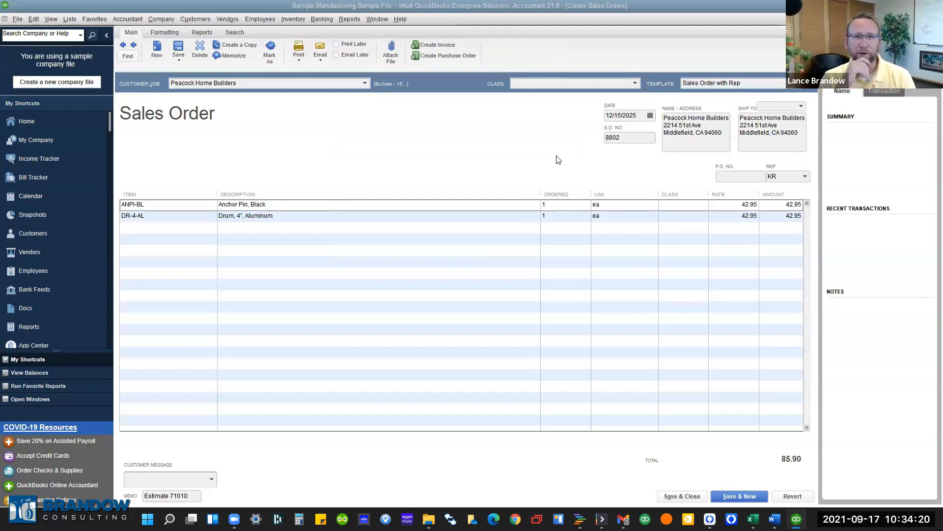
{"action": "key", "text": "Escape"}
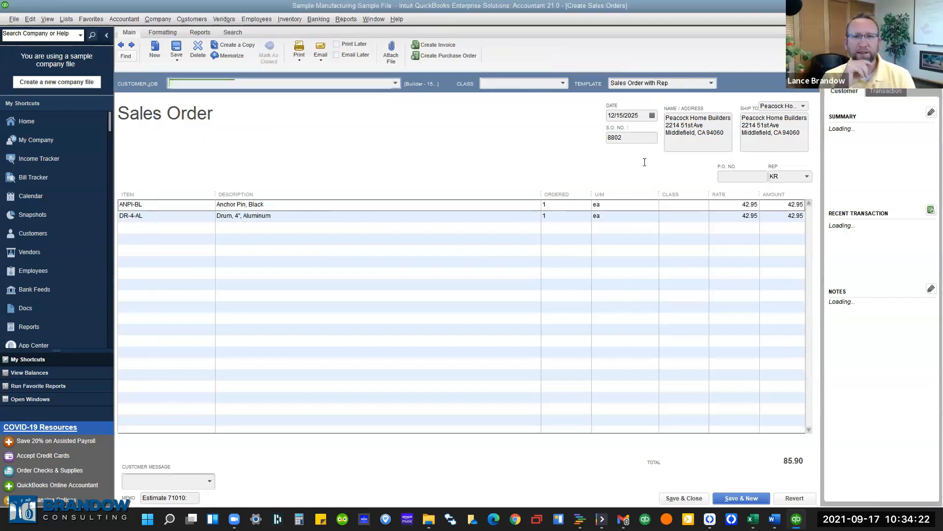
{"action": "key", "text": "Escape"}
{"action": "key", "text": "Escape"}
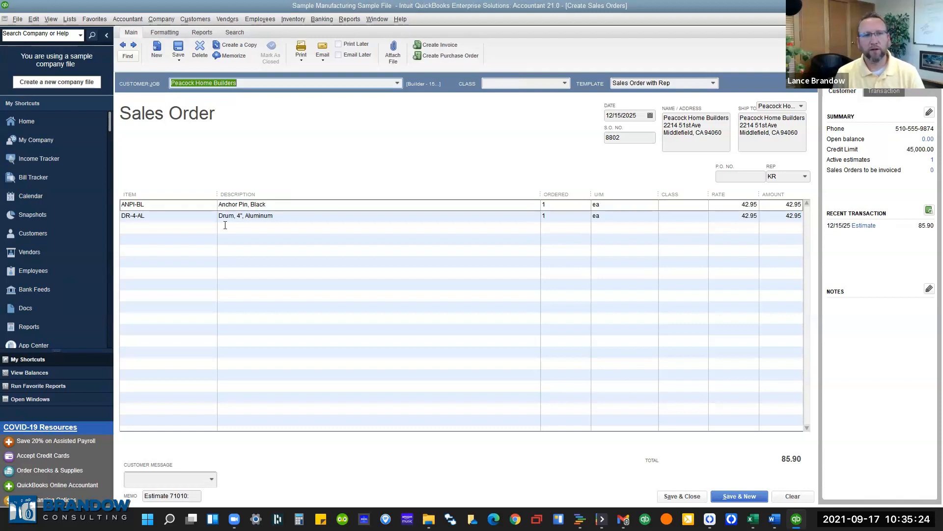
{"action": "left_click", "coordinate": [201, 232]}
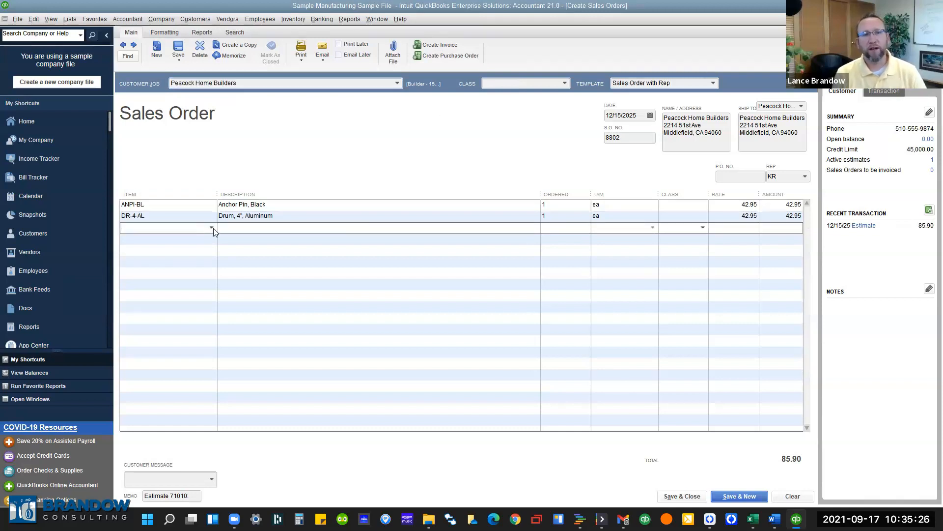
Add 1500-PM POWER MANUAL 1500 at 3,612.95 as the third line, bringing the total to 3,698.85.
{"action": "left_click", "coordinate": [212, 228]}
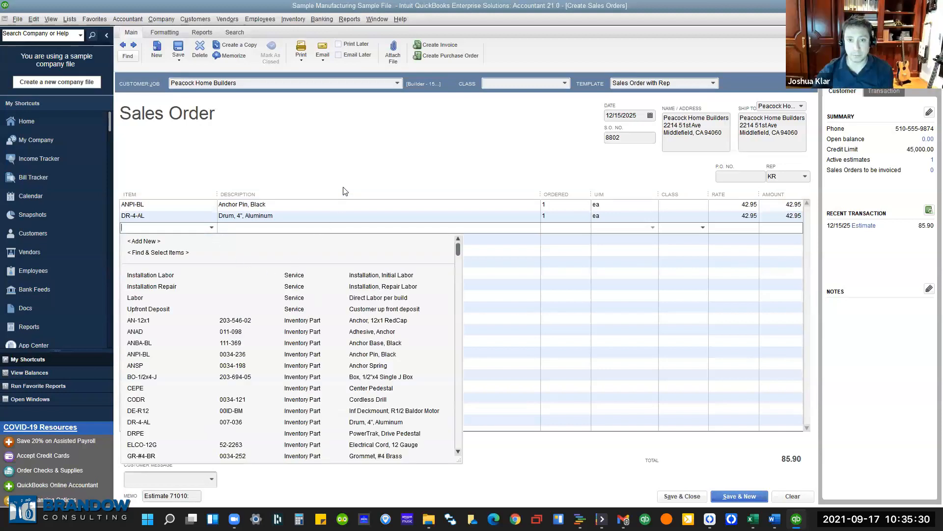
{"action": "scroll", "coordinate": [285, 330], "scroll_direction": "down", "scroll_amount": 3}
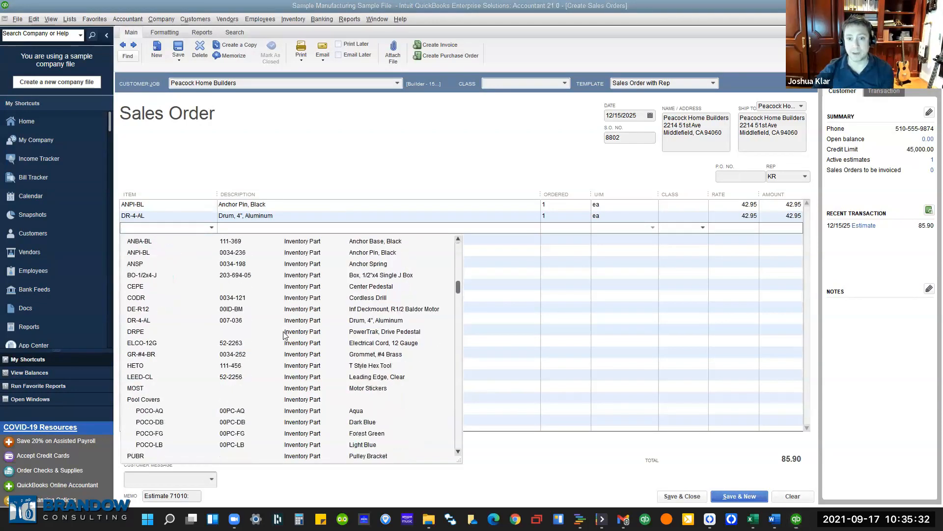
{"action": "scroll", "coordinate": [290, 332], "scroll_direction": "down", "scroll_amount": 10}
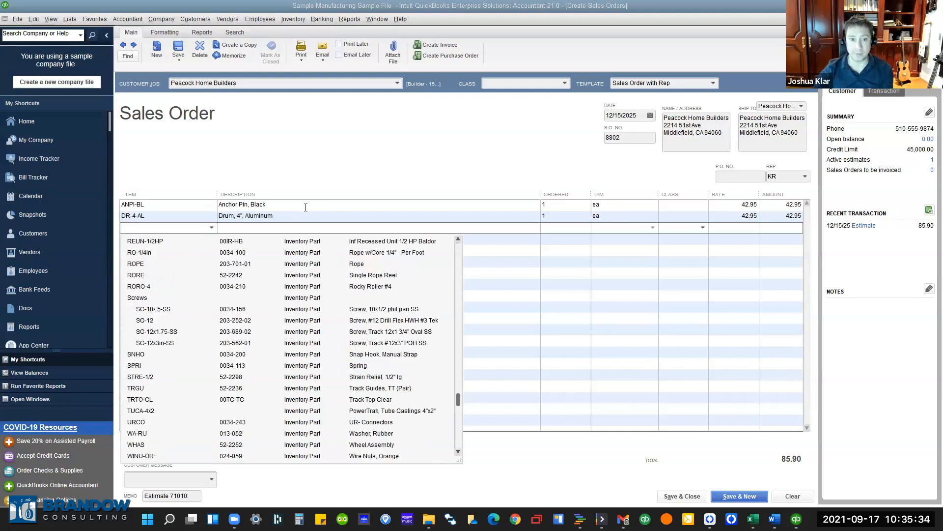
{"action": "scroll", "coordinate": [302, 323], "scroll_direction": "down", "scroll_amount": 2}
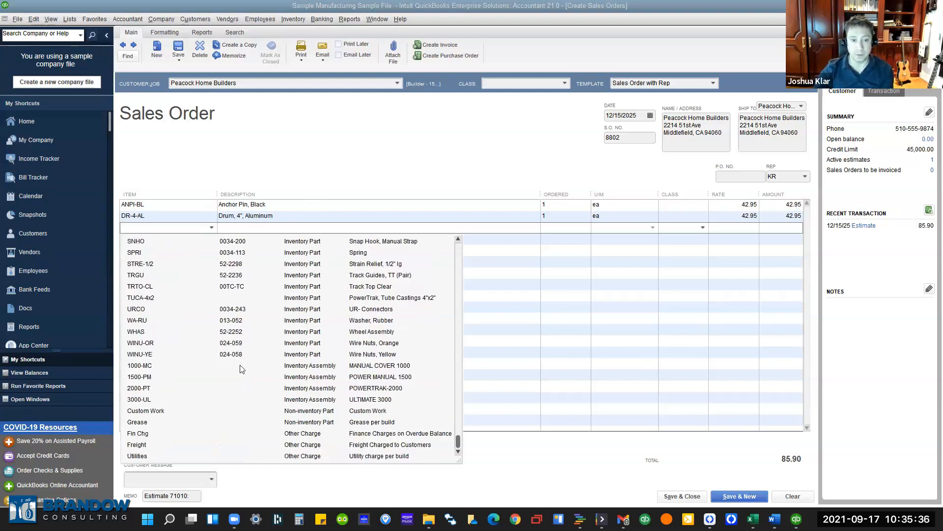
{"action": "left_click", "coordinate": [270, 380]}
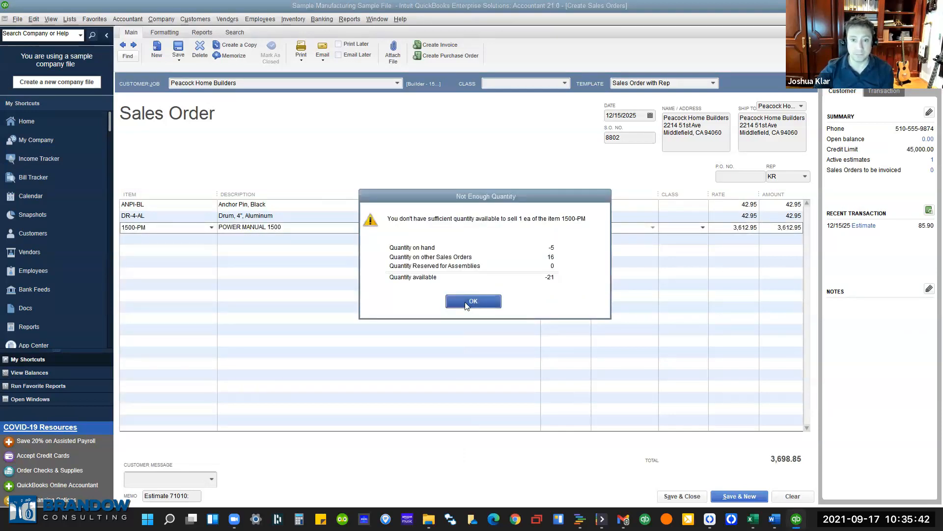
{"action": "left_click", "coordinate": [466, 304]}
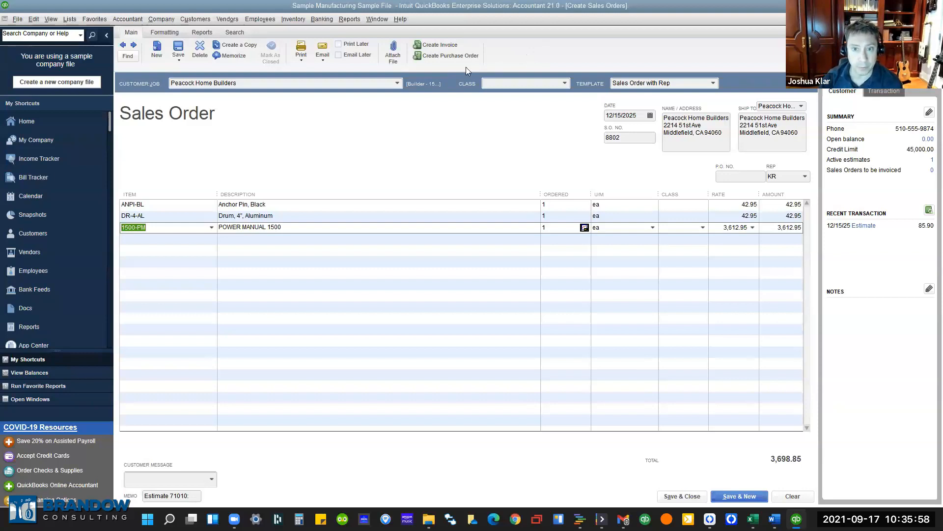
{"action": "left_click", "coordinate": [290, 19]}
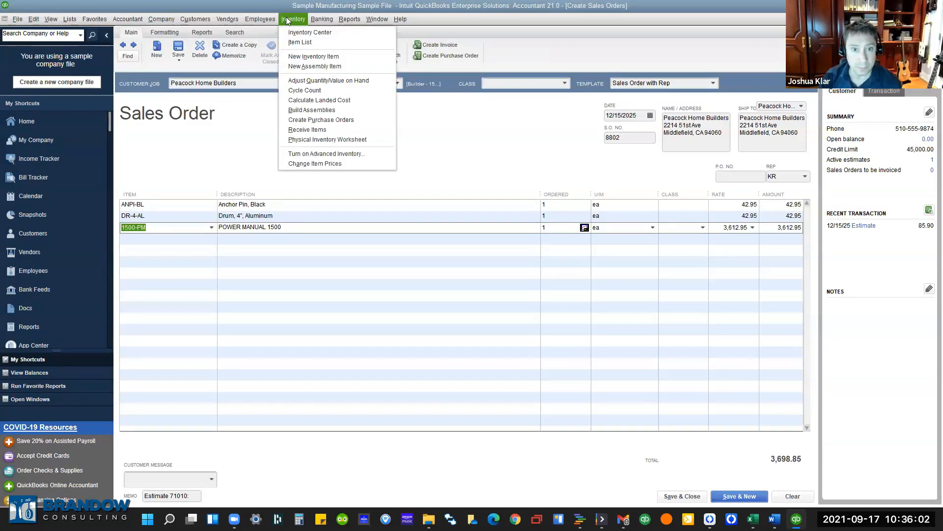
Prepare a Build Assemblies form for 1 unit of 1500-PM, then go to the Inventory Center.
{"action": "left_click", "coordinate": [306, 111]}
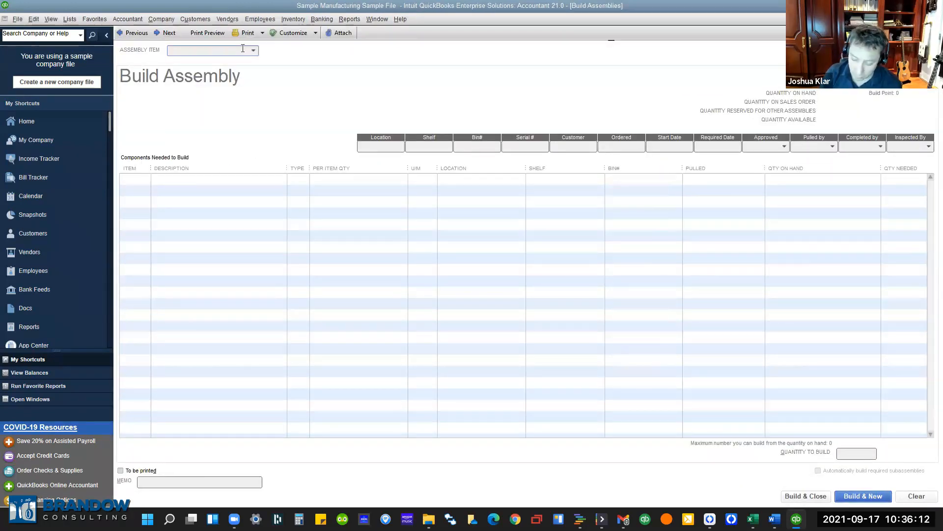
{"action": "type", "text": "1500-PM"}
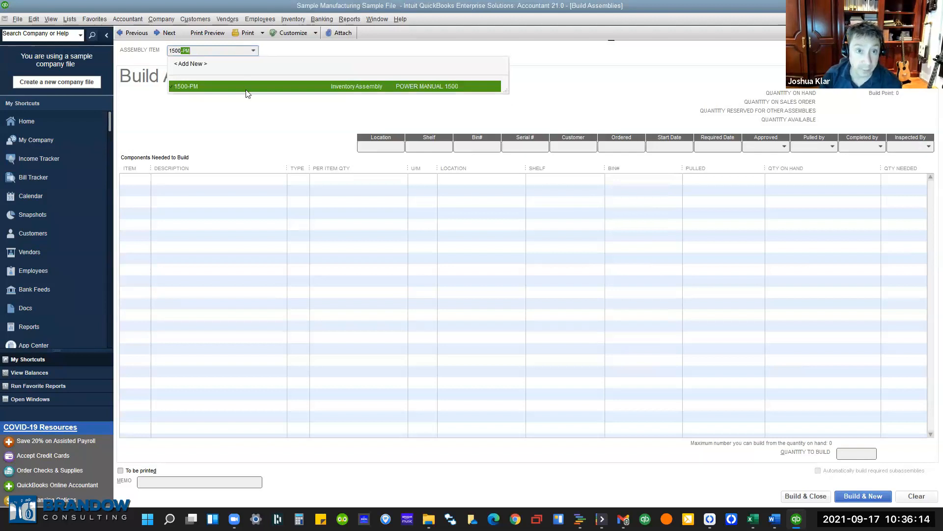
{"action": "left_click", "coordinate": [248, 88]}
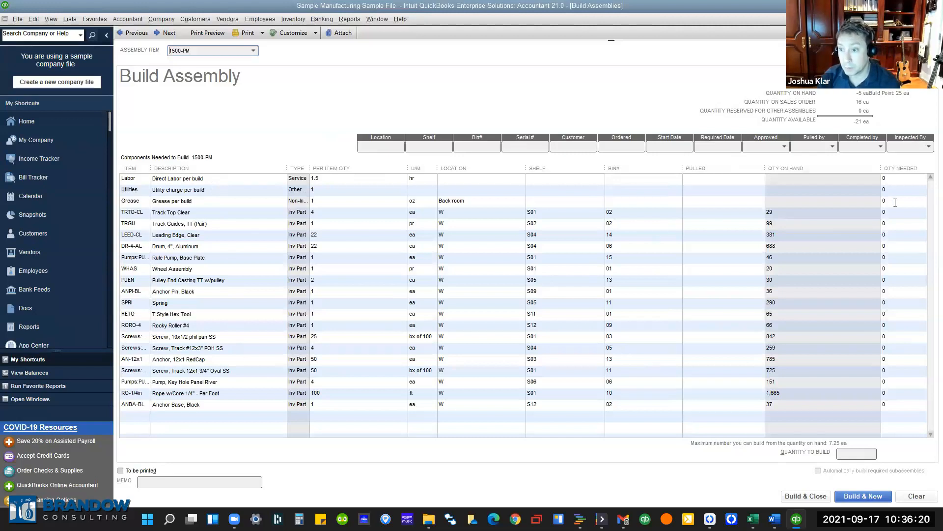
{"action": "left_click", "coordinate": [853, 454]}
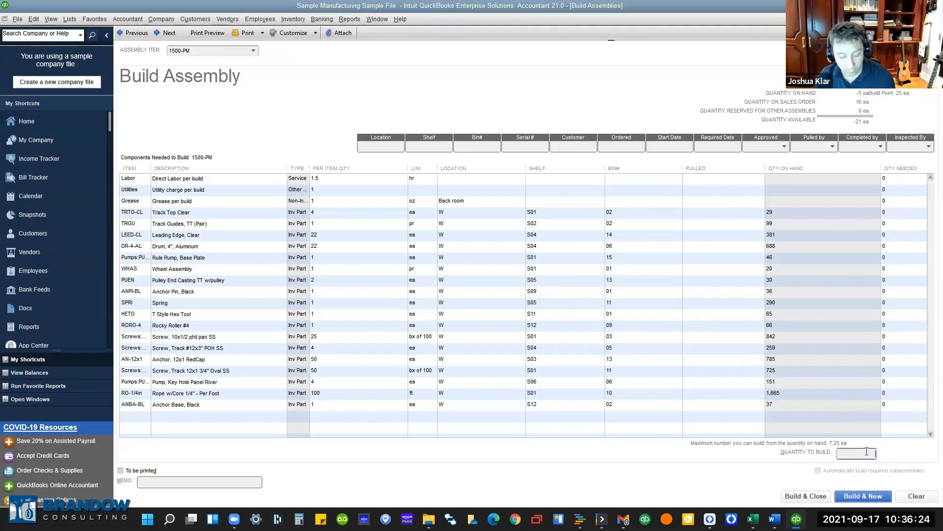
{"action": "key", "text": "Tab"}
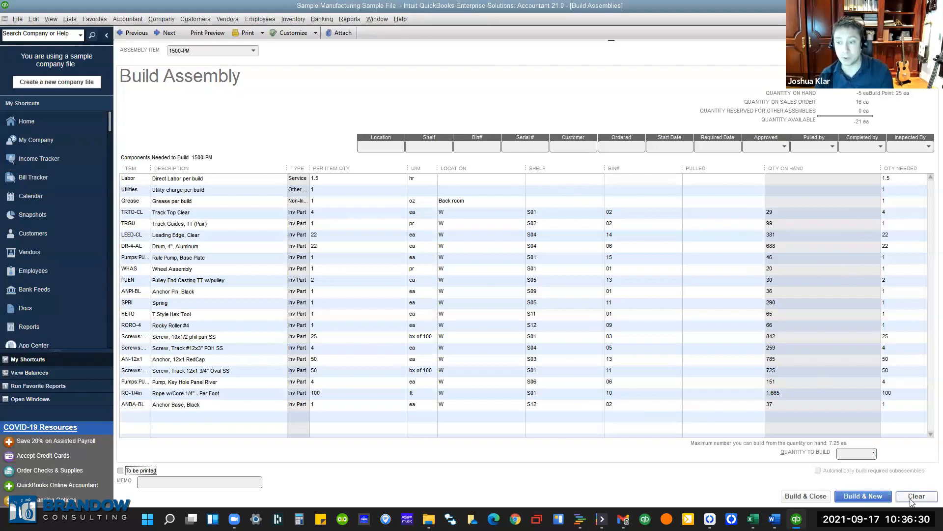
{"action": "left_click", "coordinate": [288, 23]}
{"action": "left_click", "coordinate": [294, 35]}
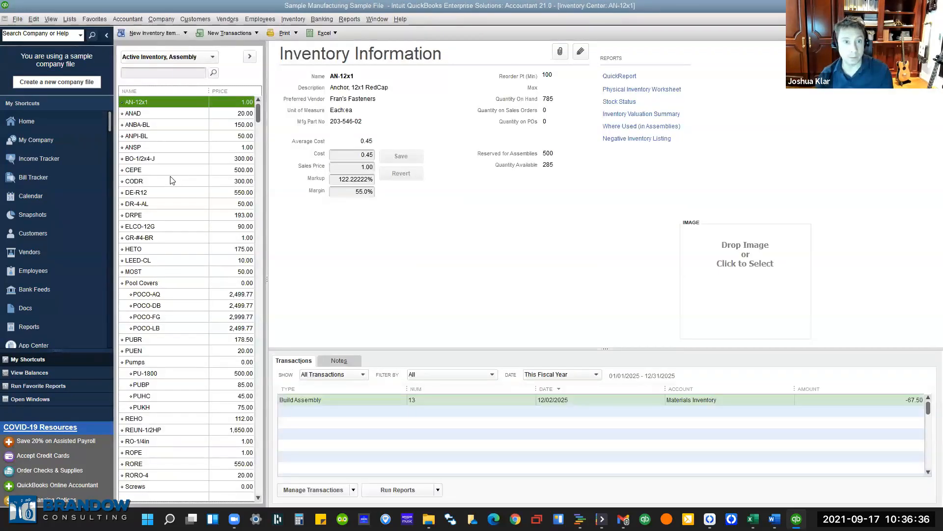
Sort the item list by name and view the 1500-PM assembly's details.
{"action": "left_click", "coordinate": [174, 179]}
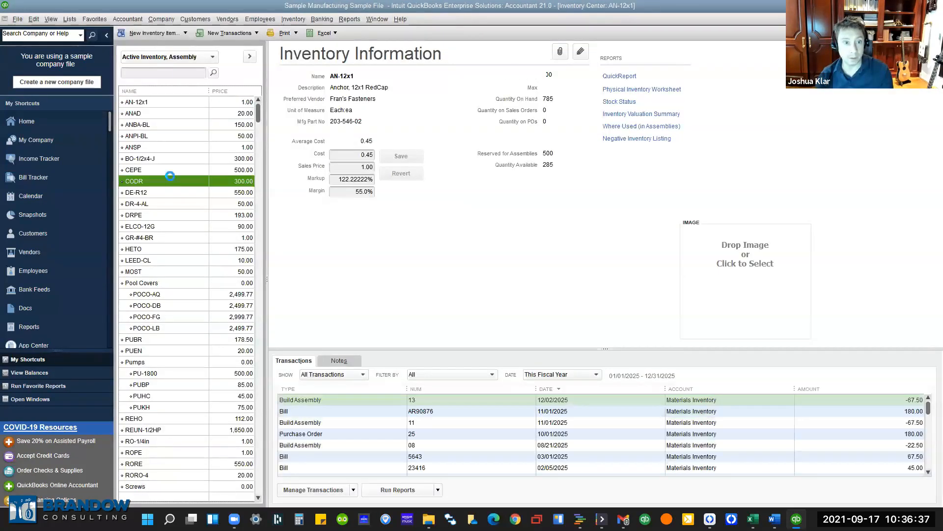
{"action": "left_click", "coordinate": [157, 92]}
{"action": "left_click", "coordinate": [148, 113]}
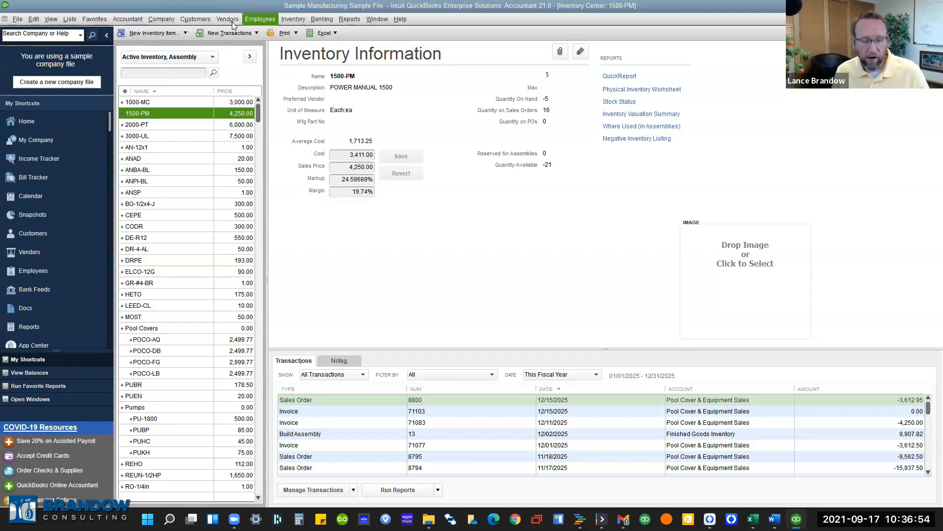
Show the open windows list and switch back to the Peacock Home Builders sales order.
{"action": "left_click", "coordinate": [46, 25]}
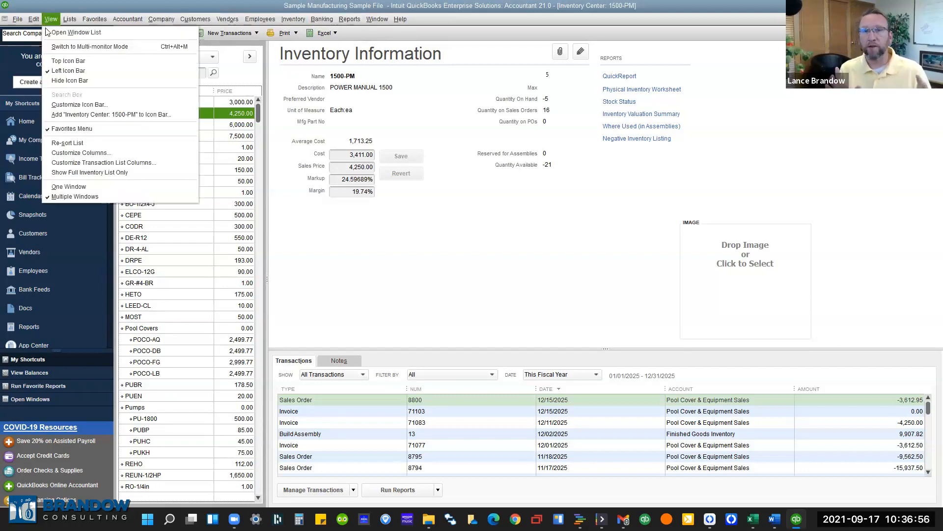
{"action": "left_click", "coordinate": [46, 28]}
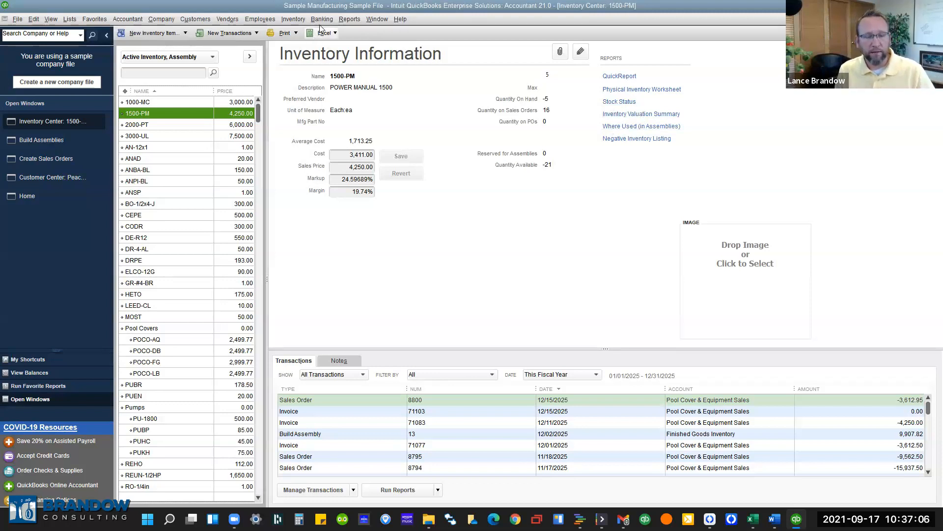
{"action": "left_click", "coordinate": [368, 20]}
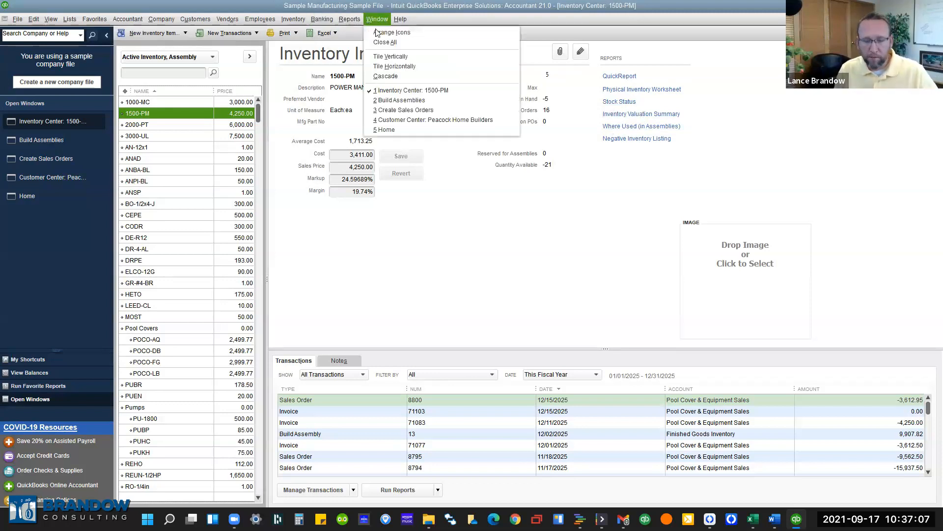
{"action": "left_click", "coordinate": [387, 111]}
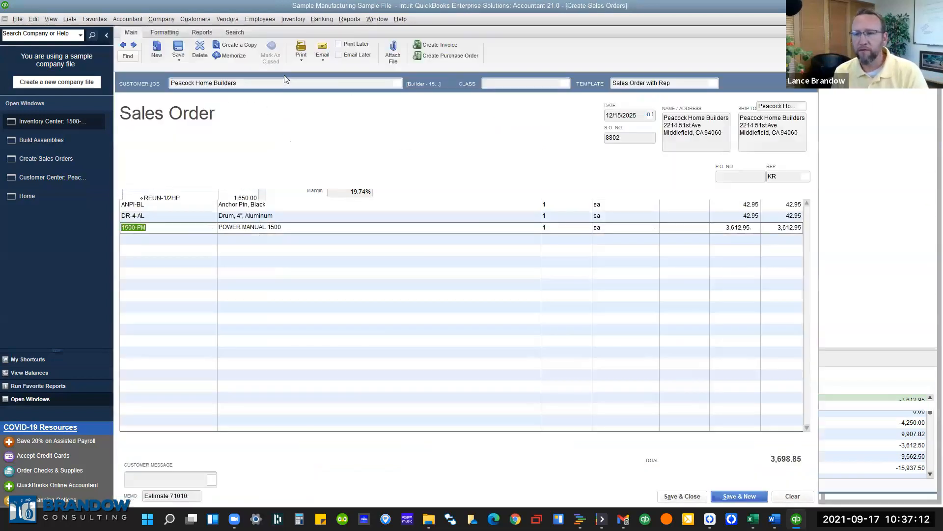
Save and close sales order 8802, then go to the Inventory reports menu.
{"action": "left_click", "coordinate": [178, 49]}
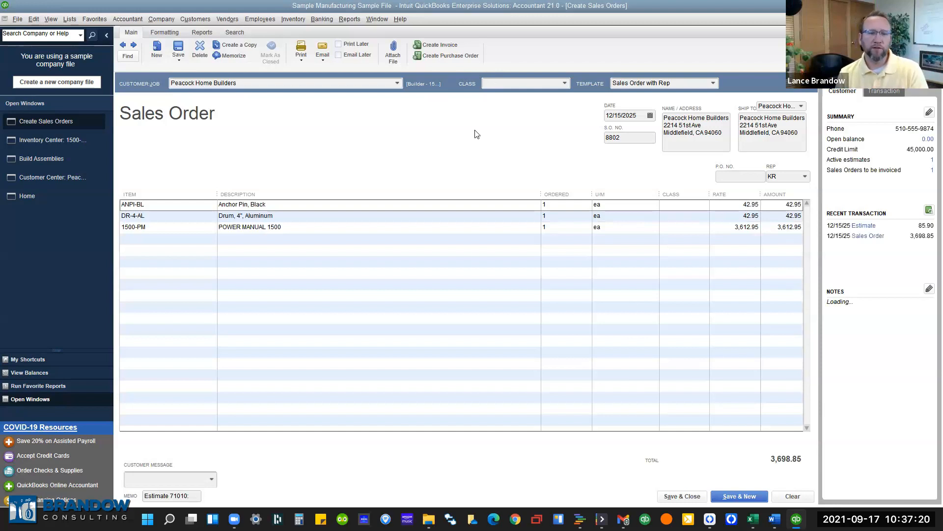
{"action": "key", "text": "Escape"}
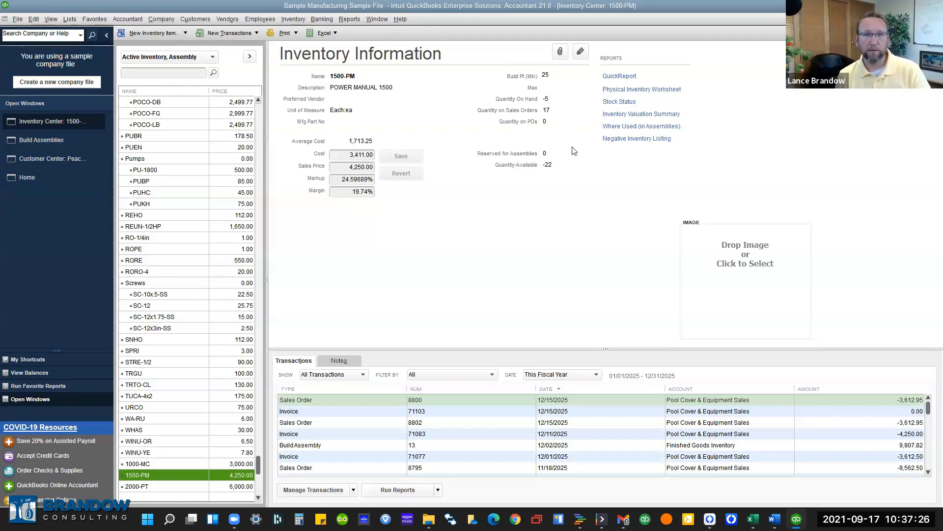
{"action": "left_click", "coordinate": [359, 20]}
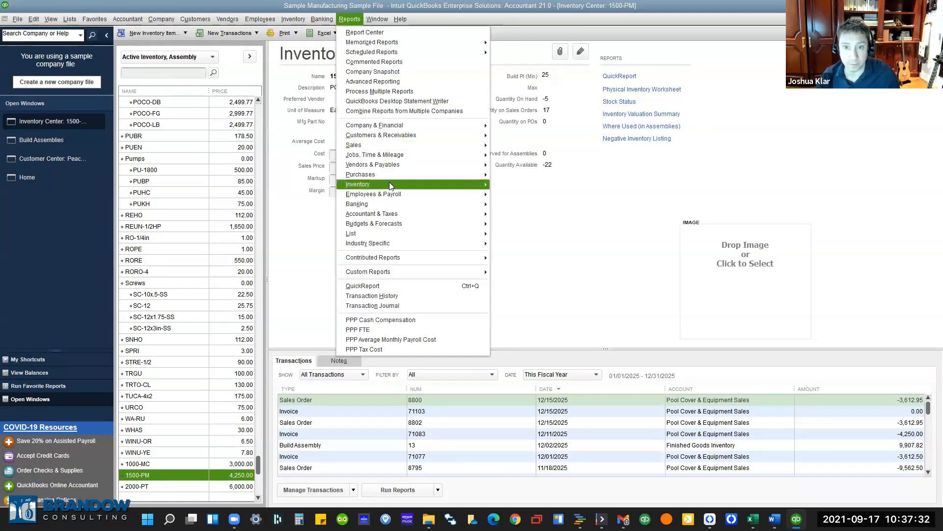
{"action": "mouse_move", "coordinate": [389, 183]}
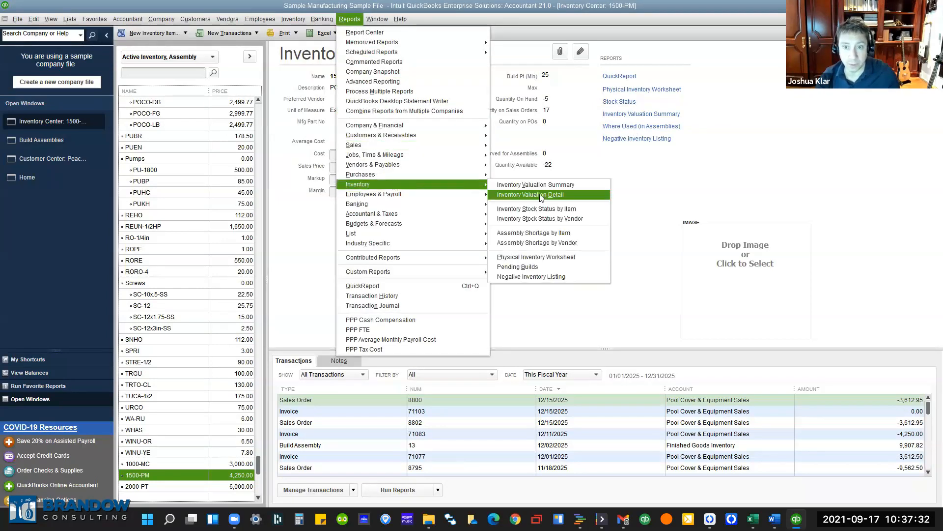
Open the Assembly Shortage by Item report and widen its item column to show full names.
{"action": "left_click", "coordinate": [560, 235]}
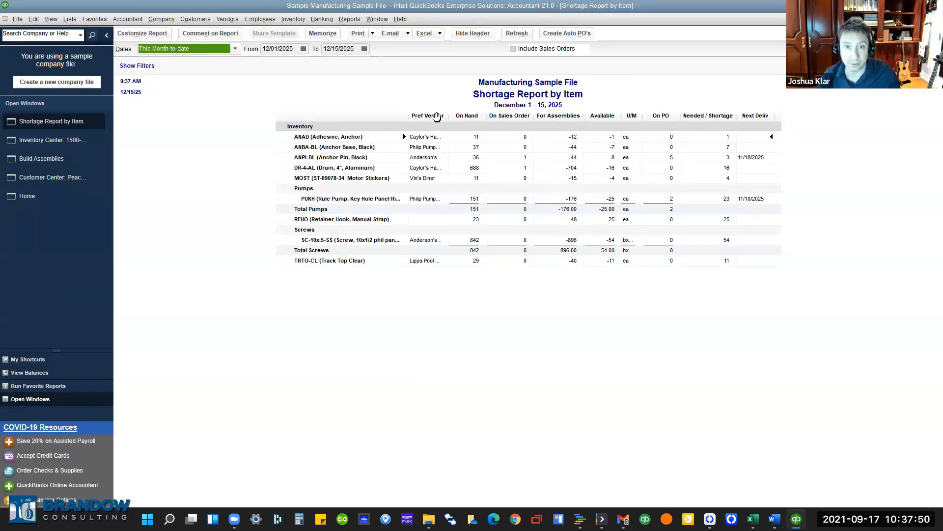
{"action": "left_click_drag", "start_coordinate": [410, 119], "coordinate": [435, 119]}
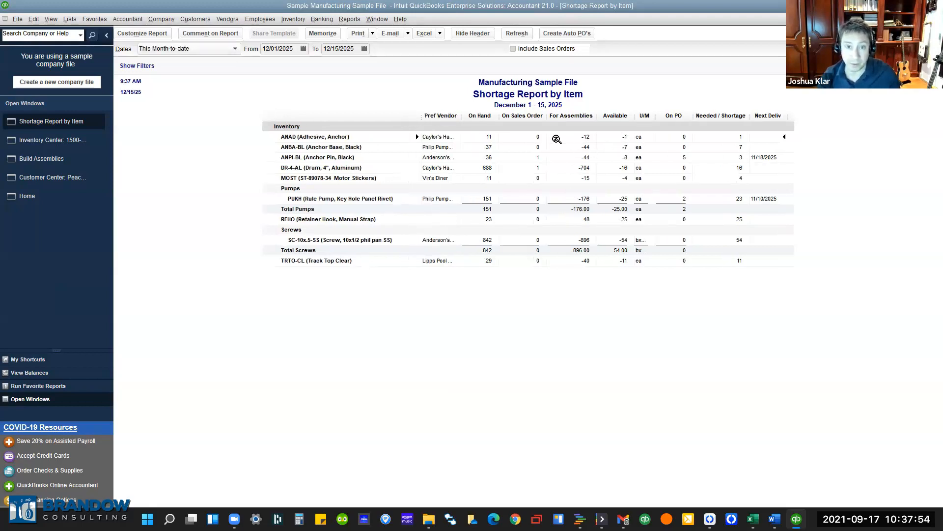
Create auto POs for all short items, assigning REHO the vendor Automobile Company.
{"action": "left_click", "coordinate": [573, 35]}
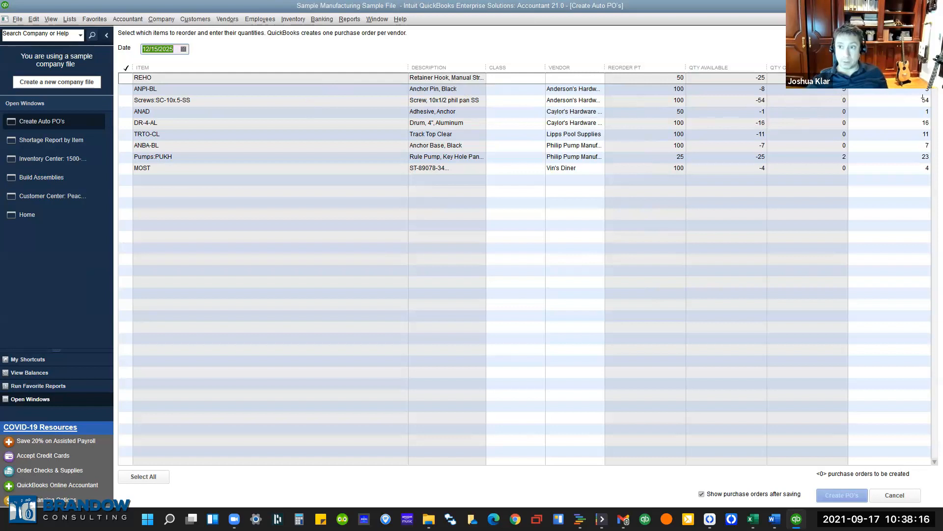
{"action": "left_click", "coordinate": [761, 91]}
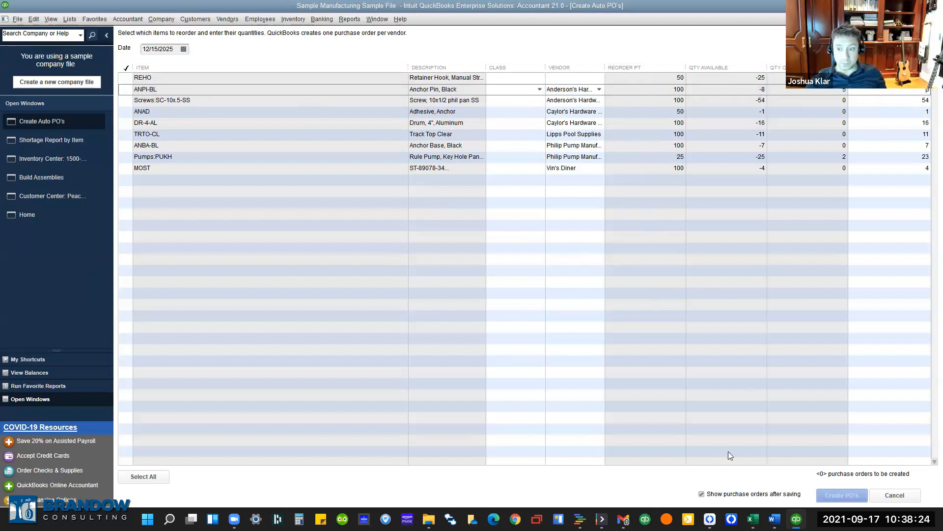
{"action": "left_click", "coordinate": [127, 82]}
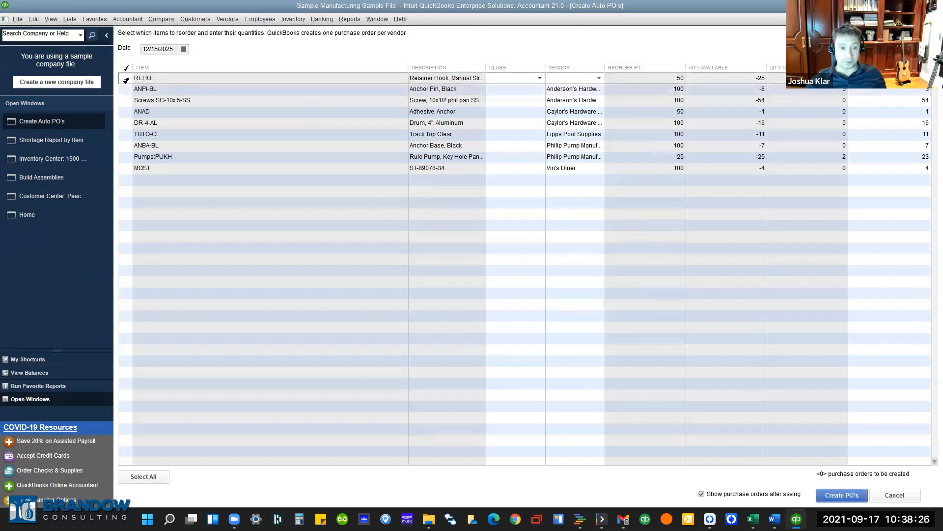
{"action": "left_click", "coordinate": [143, 476]}
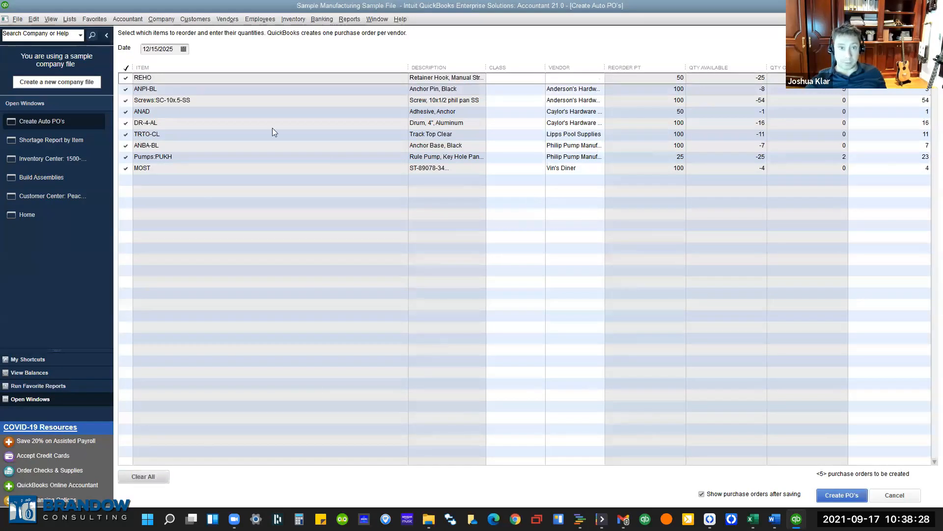
{"action": "left_click", "coordinate": [597, 79]}
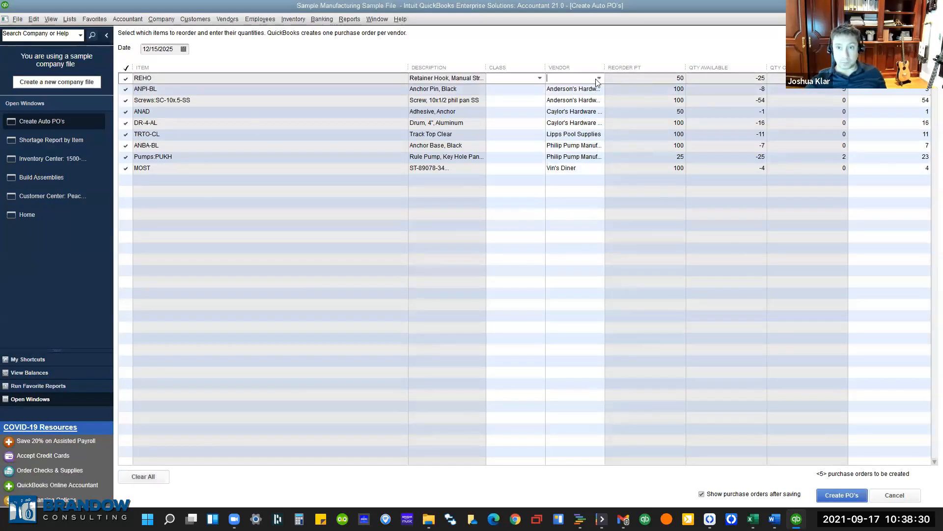
{"action": "left_click", "coordinate": [600, 78]}
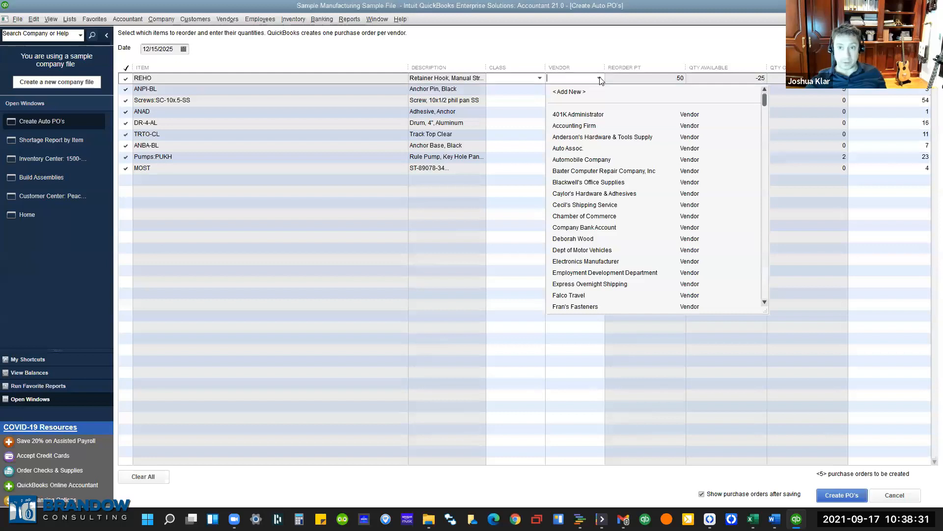
{"action": "left_click", "coordinate": [591, 157]}
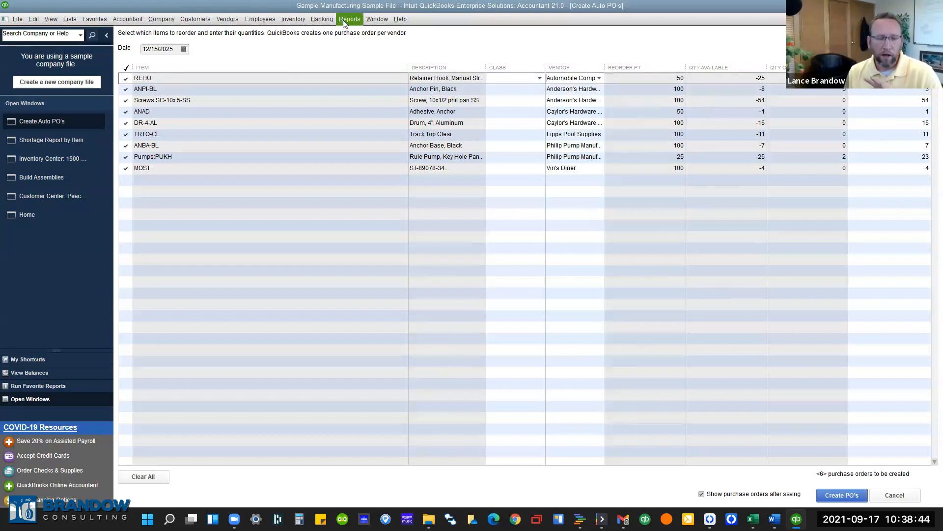
Open the Item List and widen its item name column to show full names.
{"action": "left_click", "coordinate": [69, 19]}
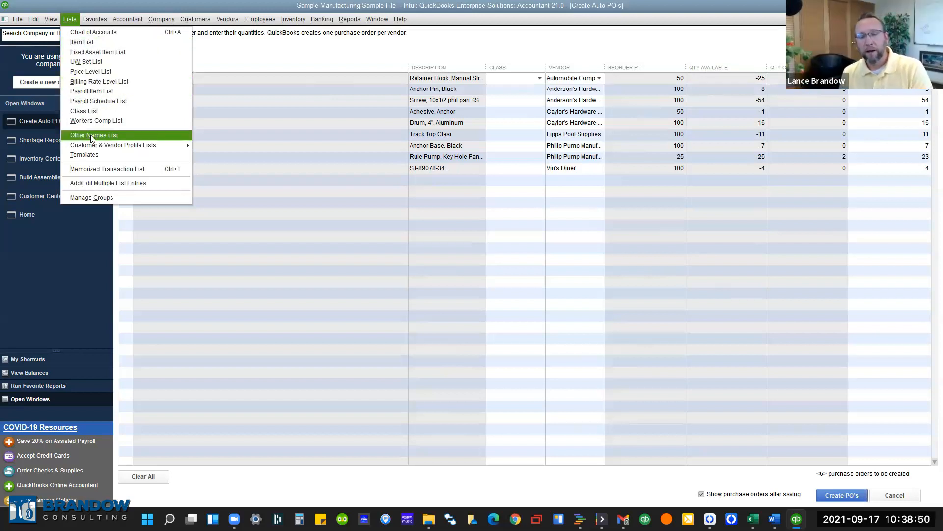
{"action": "left_click", "coordinate": [405, 56]}
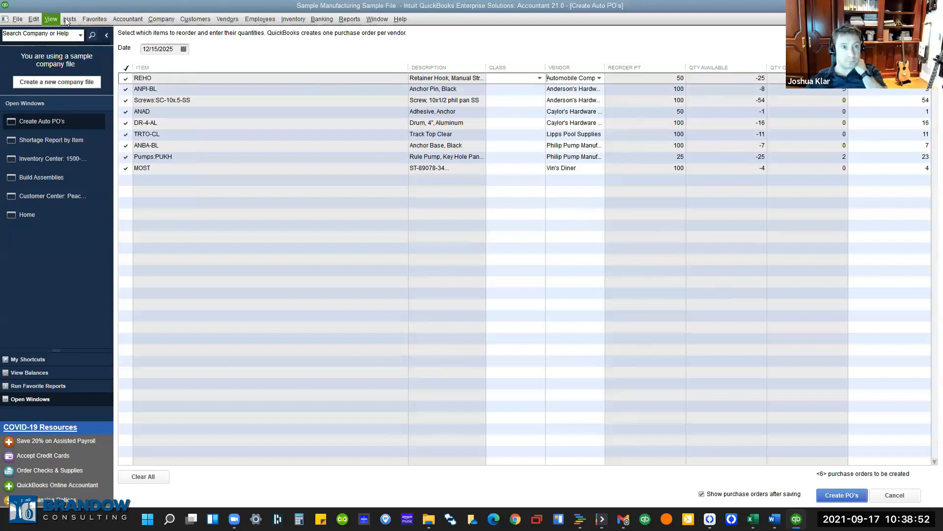
{"action": "left_click", "coordinate": [70, 18]}
{"action": "left_click", "coordinate": [79, 42]}
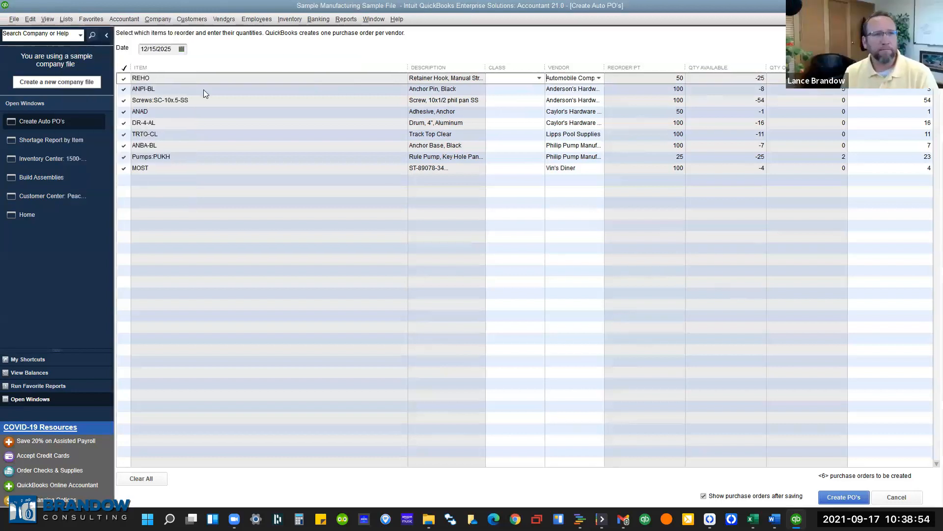
{"action": "left_click_drag", "start_coordinate": [147, 52], "coordinate": [206, 51]}
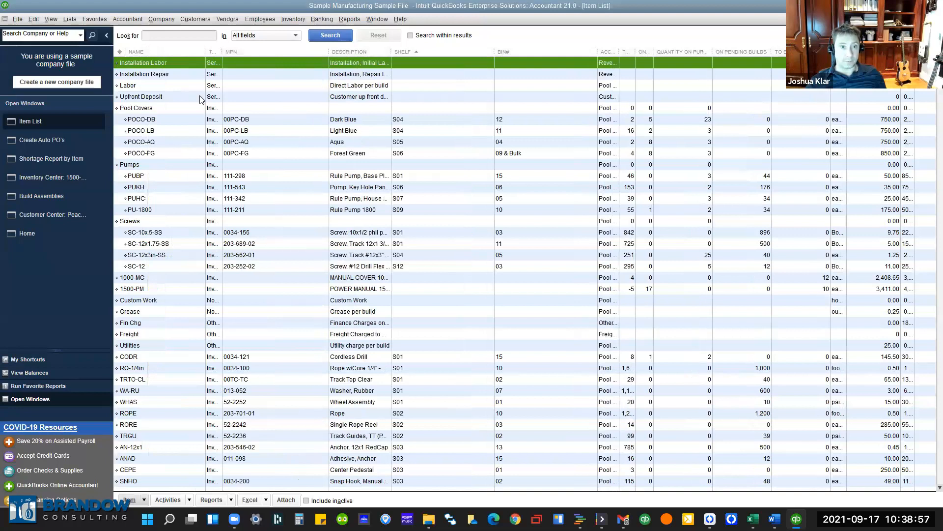
Return to the Item List and widen the Type column to show full types.
{"action": "left_click", "coordinate": [293, 19]}
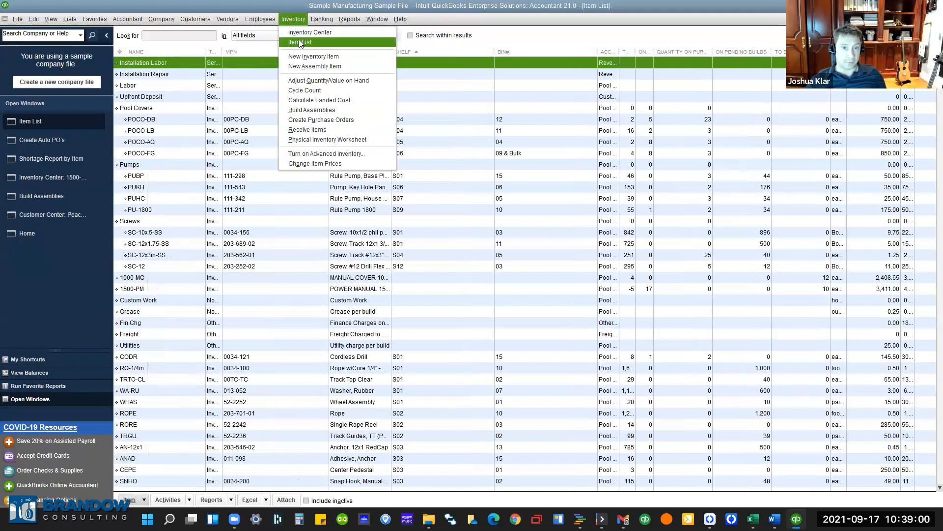
{"action": "left_click", "coordinate": [221, 54]}
{"action": "left_click_drag", "start_coordinate": [223, 51], "coordinate": [320, 51]}
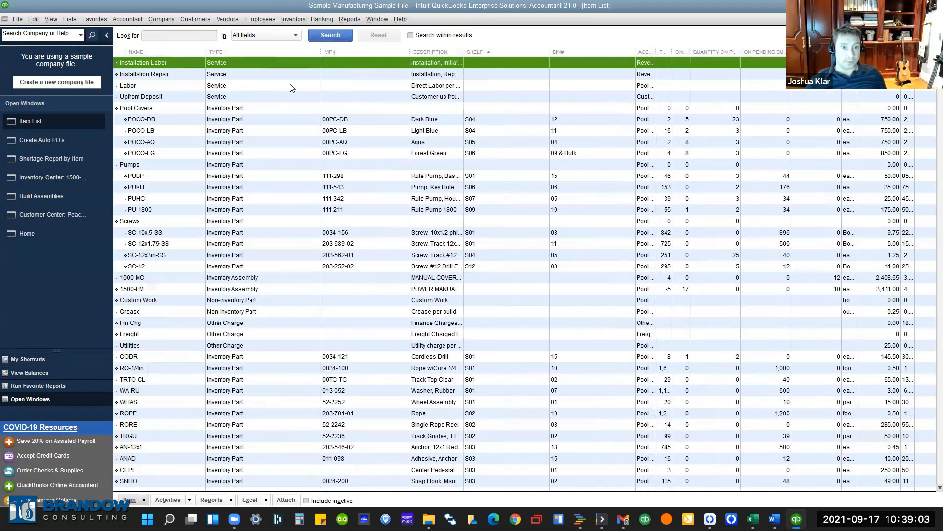
Inspect PU-1800's custom fields and reorder point 25, close it unchanged, and rewiden the Type column.
{"action": "left_click", "coordinate": [183, 210]}
{"action": "double_click", "coordinate": [183, 209]}
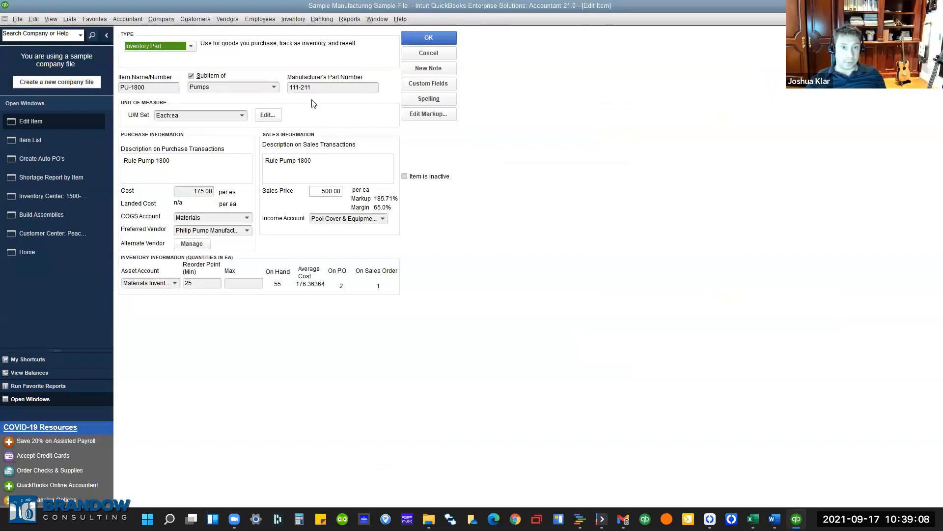
{"action": "left_click", "coordinate": [424, 85]}
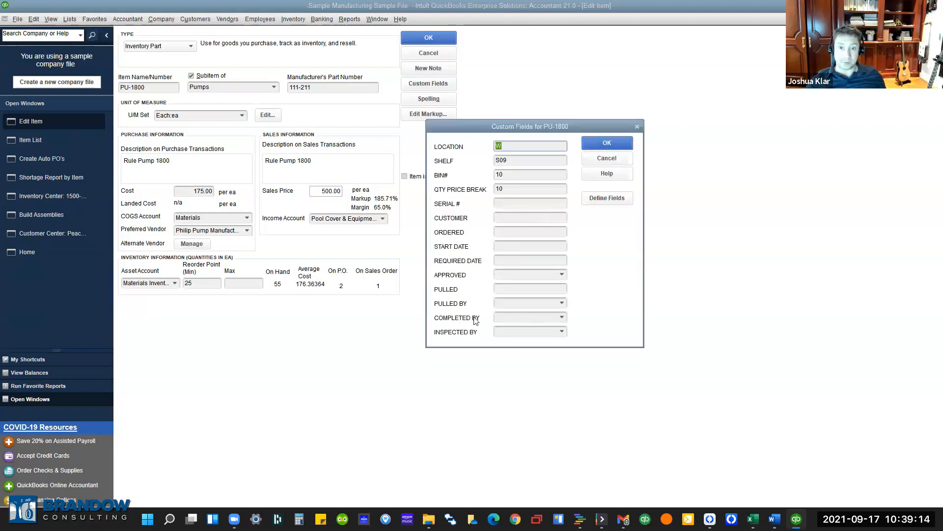
{"action": "left_click", "coordinate": [622, 159]}
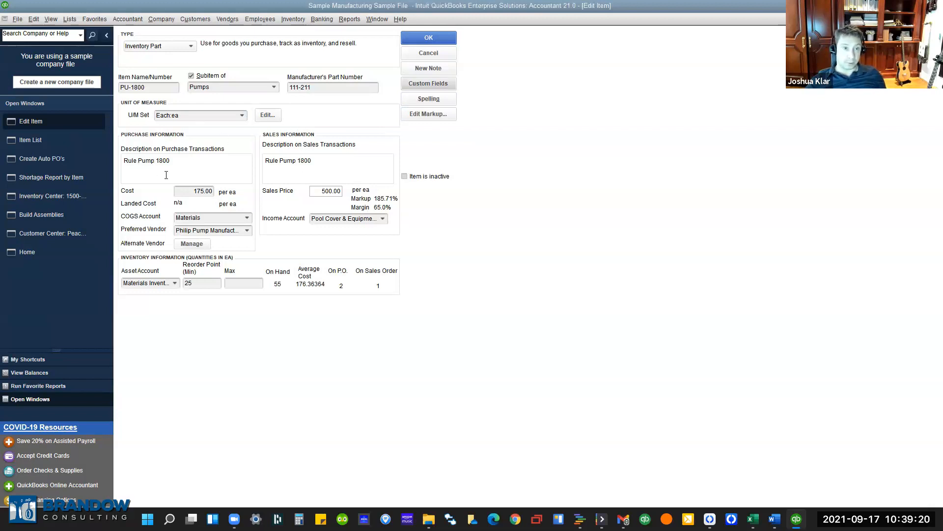
{"action": "left_click", "coordinate": [319, 169]}
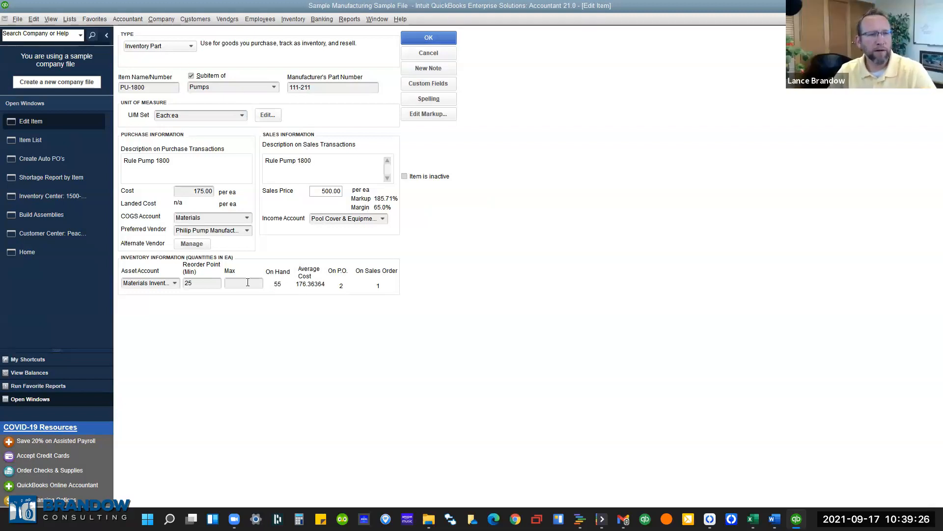
{"action": "left_click", "coordinate": [197, 285]}
{"action": "left_click_drag", "start_coordinate": [192, 284], "coordinate": [186, 285]}
{"action": "key", "text": "Tab"}
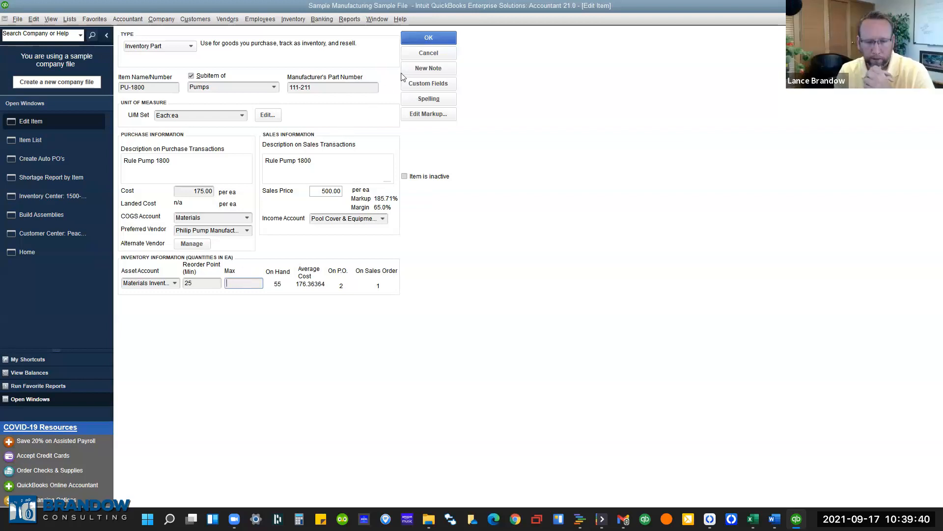
{"action": "left_click", "coordinate": [422, 54]}
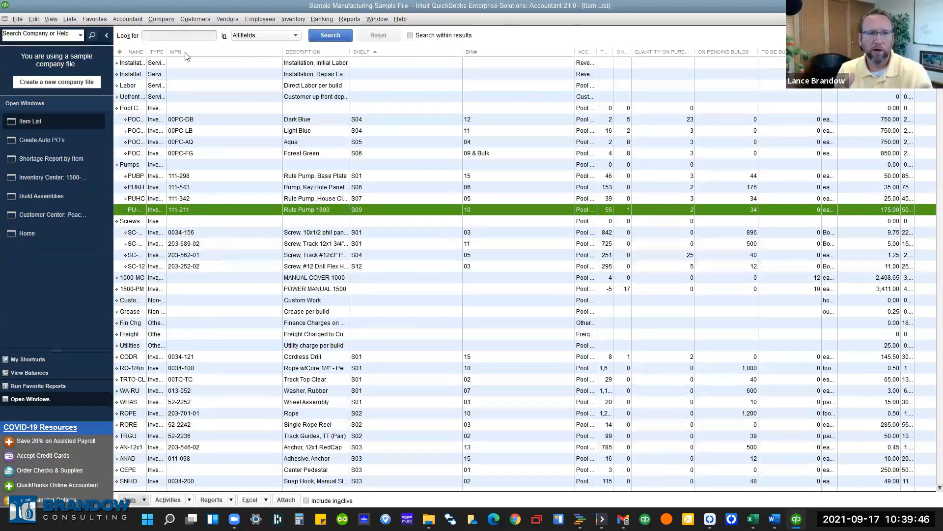
{"action": "left_click_drag", "start_coordinate": [167, 52], "coordinate": [264, 52]}
{"action": "left_click", "coordinate": [235, 279]}
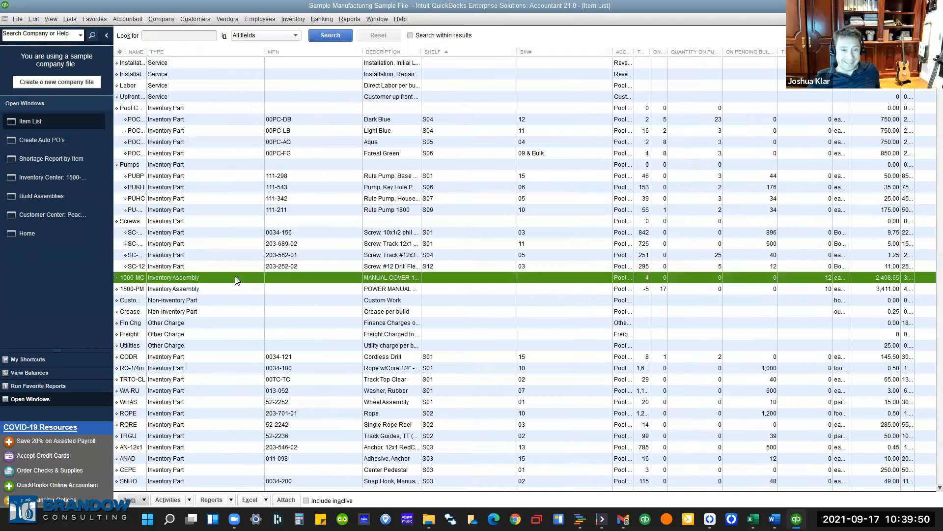
{"action": "double_click", "coordinate": [235, 277]}
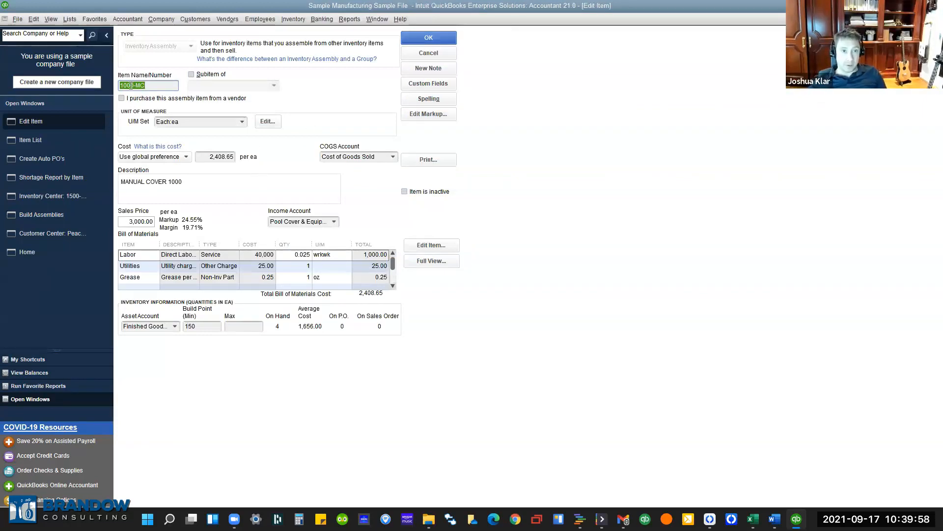
{"action": "left_click", "coordinate": [162, 86]}
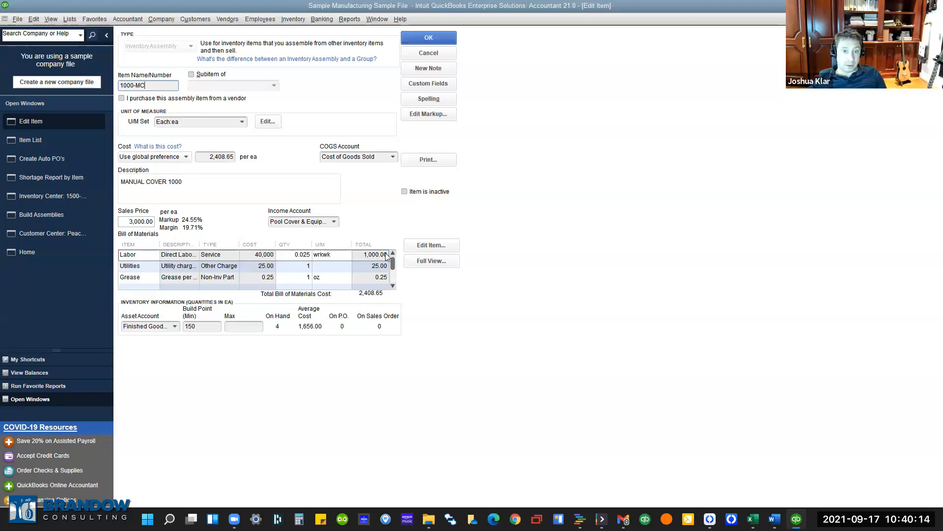
{"action": "left_click_drag", "start_coordinate": [391, 260], "coordinate": [392, 277]}
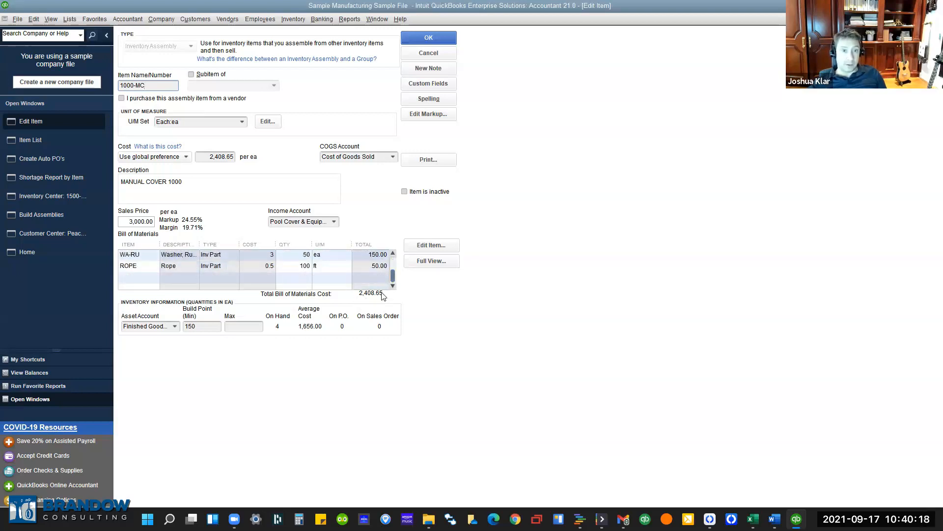
{"action": "left_click", "coordinate": [215, 196]}
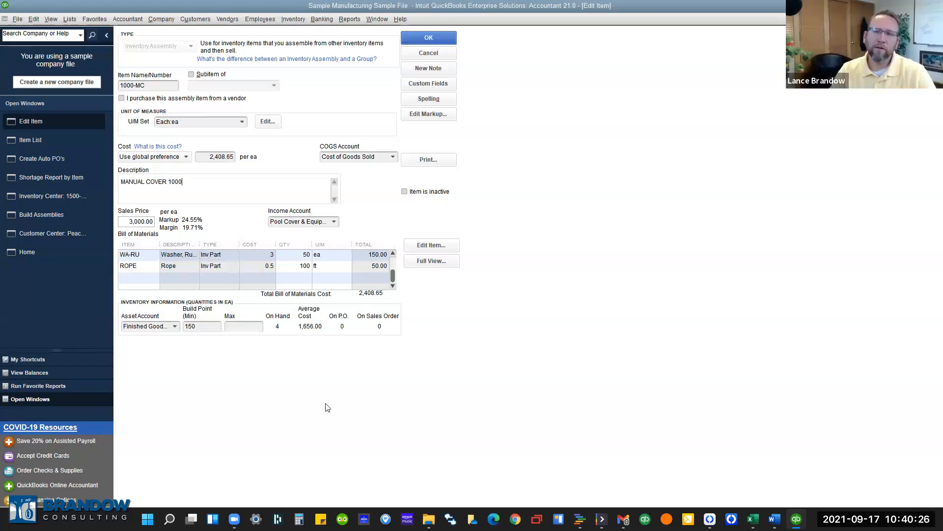
{"action": "left_click", "coordinate": [447, 43]}
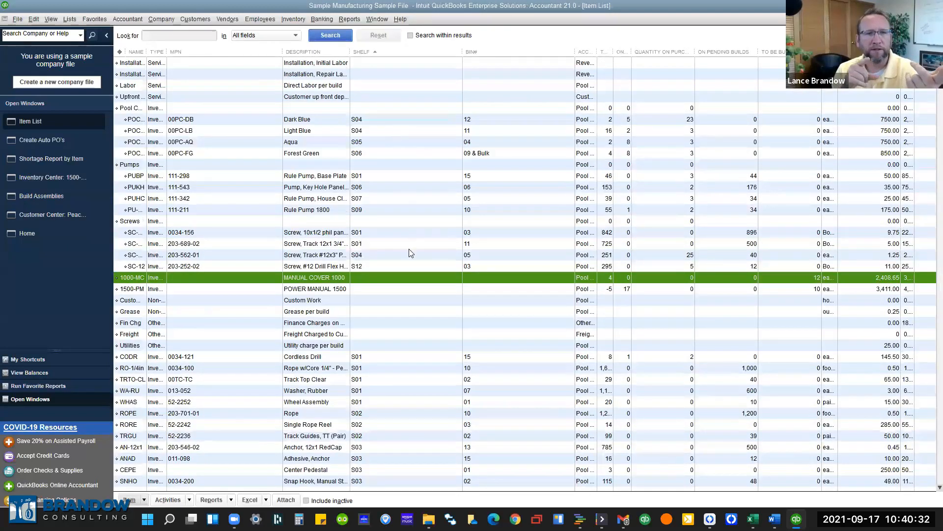
Close the Item List, Create Auto PO's, Shortage Report and Inventory Center windows.
{"action": "key", "text": "Escape"}
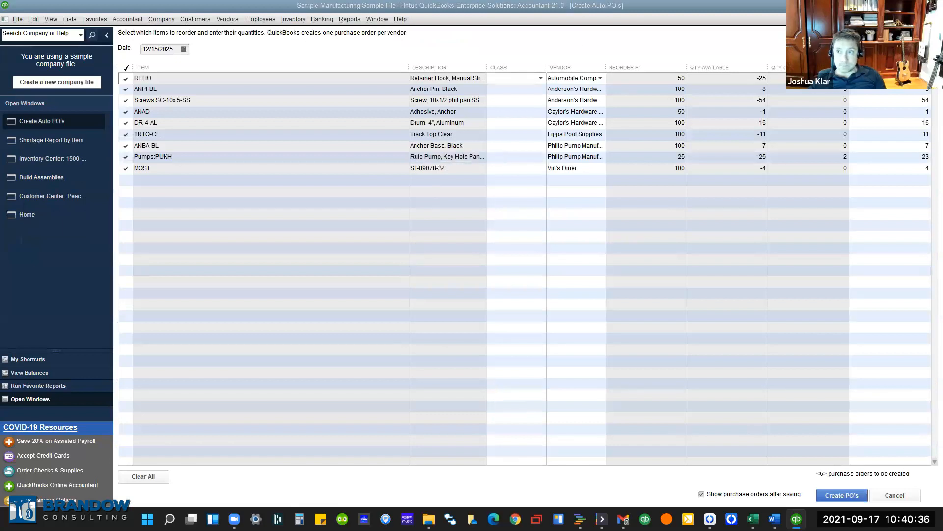
{"action": "left_click", "coordinate": [937, 19]}
{"action": "key", "text": "Escape"}
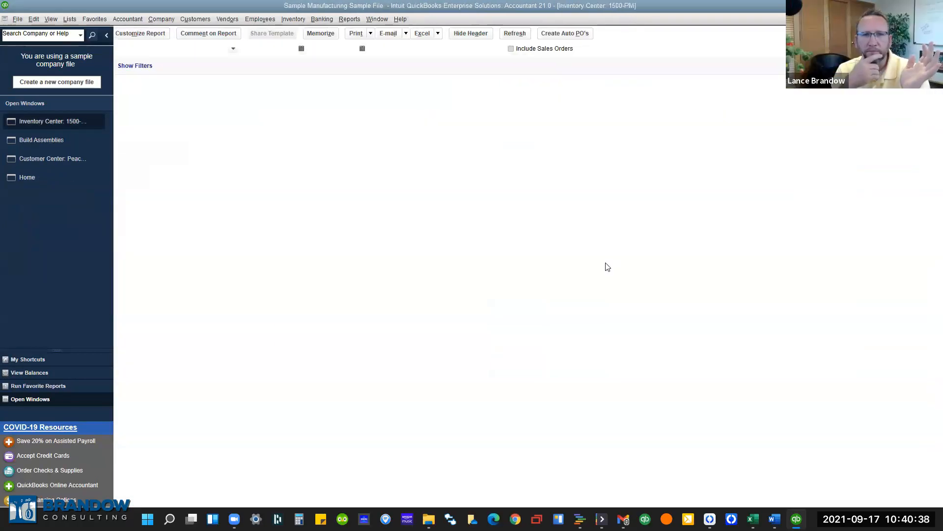
{"action": "key", "text": "Escape"}
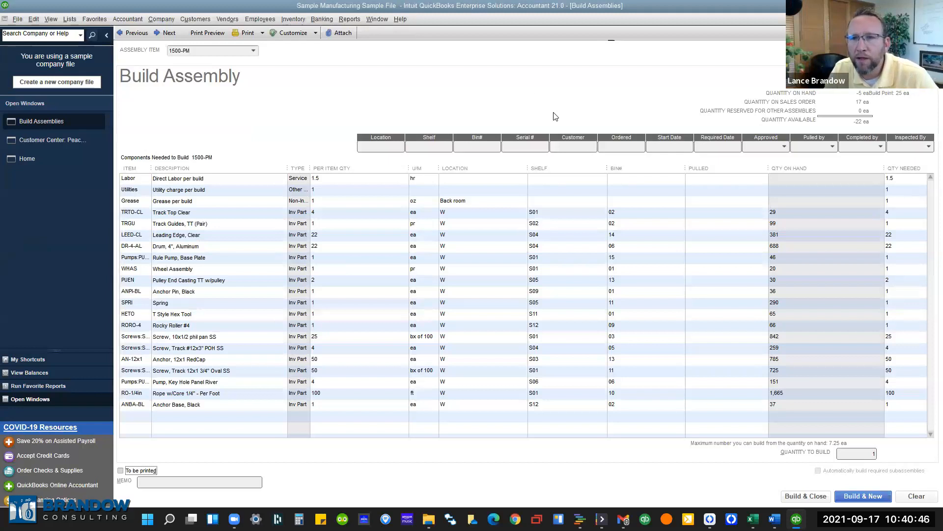
Set the 1500-PM quantity to build to 7 on the Build Assembly form.
{"action": "left_click", "coordinate": [859, 454]}
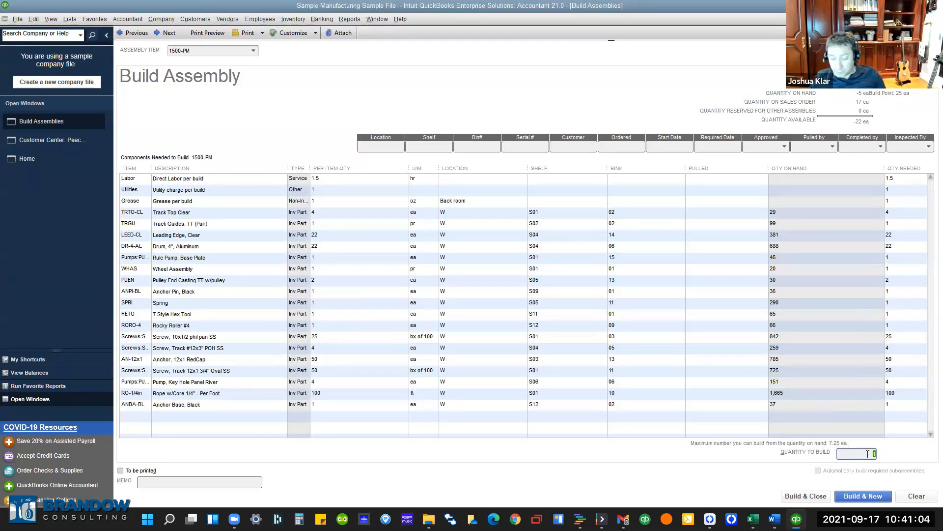
{"action": "type", "text": "7"}
{"action": "left_click", "coordinate": [860, 406]}
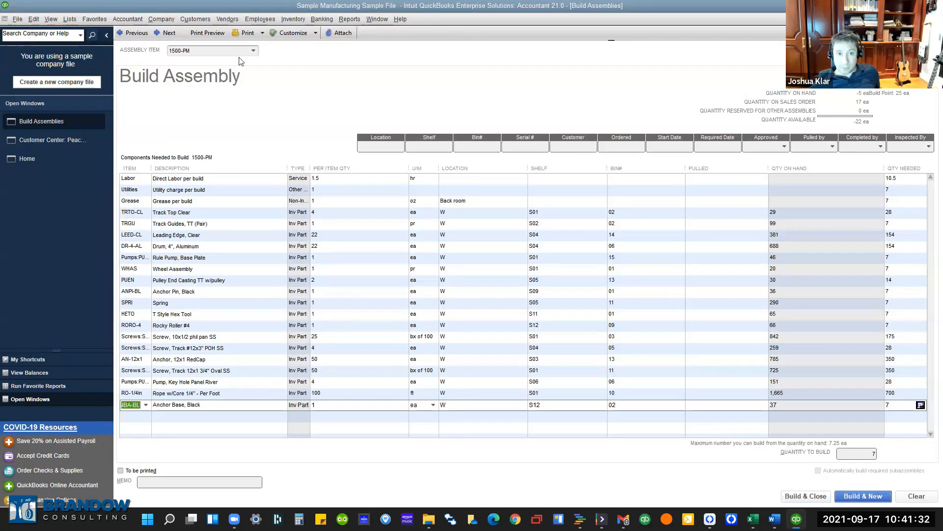
Spell-check for print preview: skip or add TT, w, T, phil, SS, POH; replace RedCap with Redcap.
{"action": "left_click", "coordinate": [212, 31]}
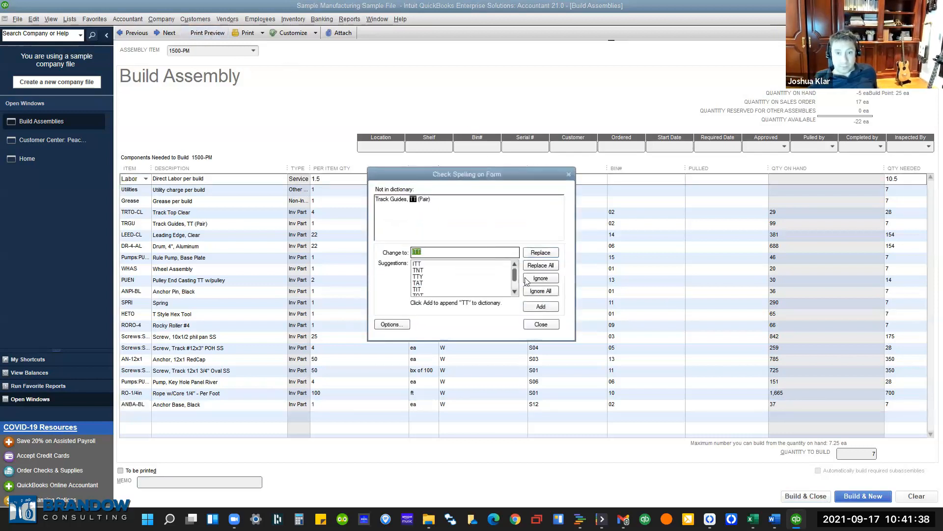
{"action": "left_click", "coordinate": [536, 291]}
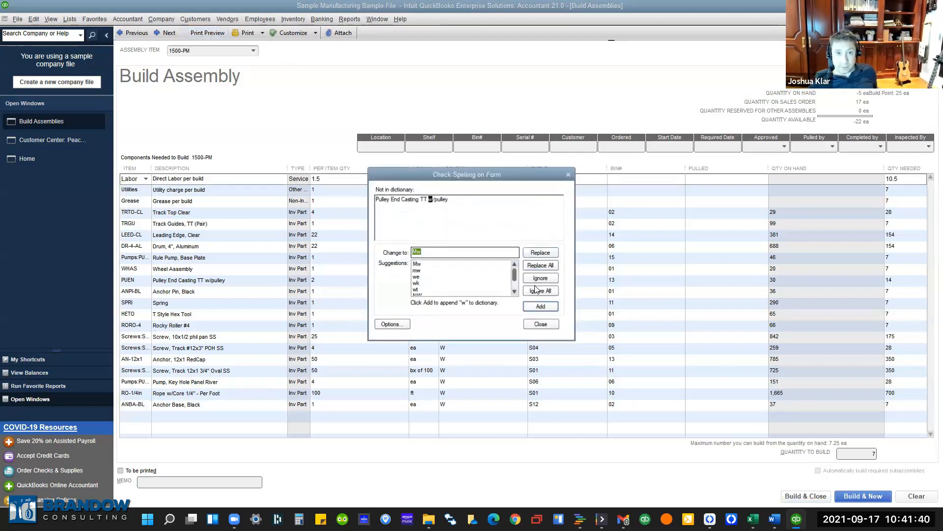
{"action": "left_click", "coordinate": [539, 307]}
{"action": "left_click", "coordinate": [539, 307]}
{"action": "left_click", "coordinate": [539, 306]}
{"action": "left_click", "coordinate": [539, 306]}
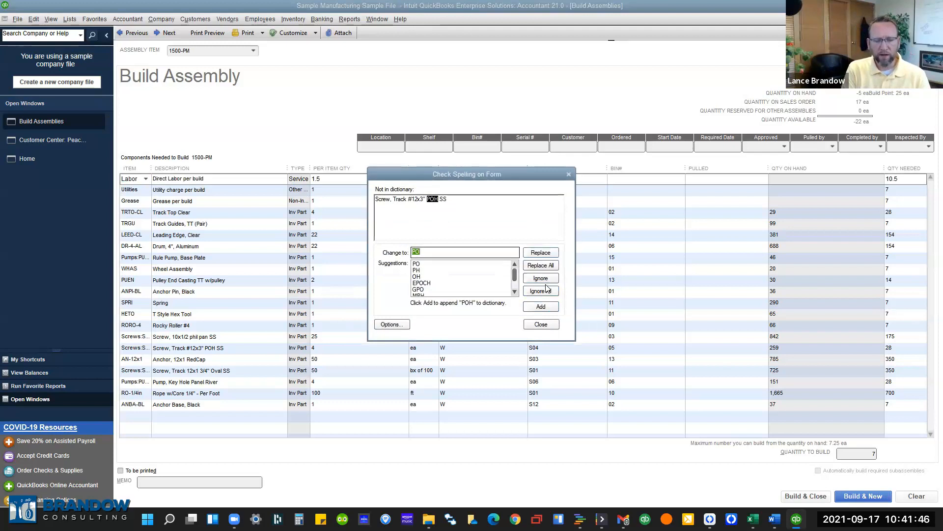
{"action": "left_click", "coordinate": [546, 292]}
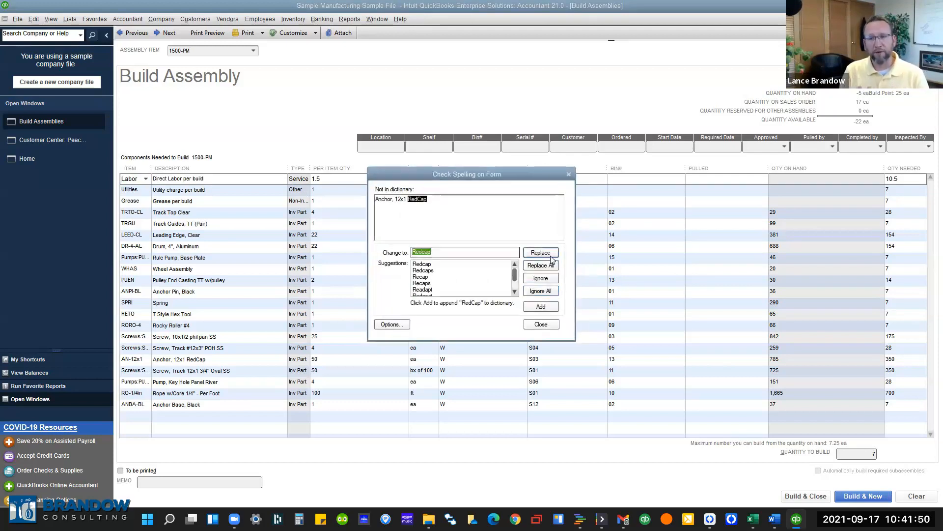
{"action": "left_click", "coordinate": [551, 265]}
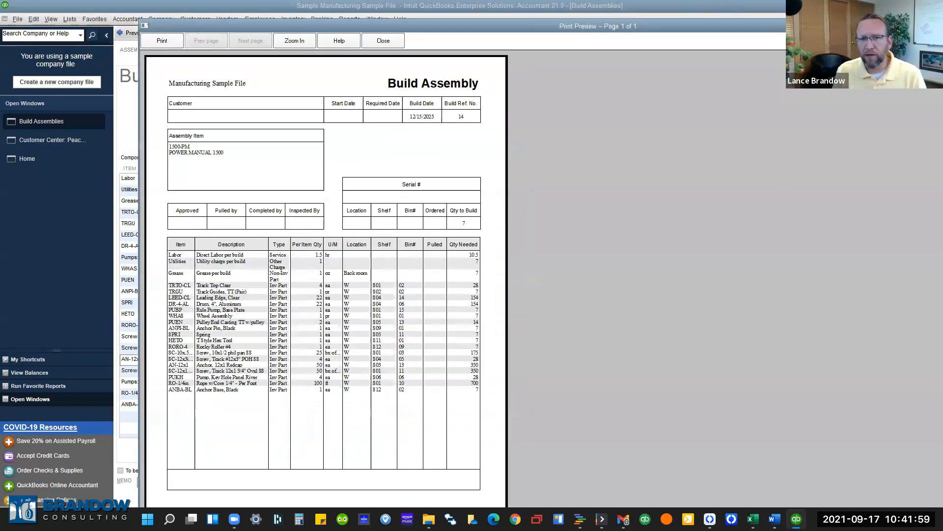
Close the print preview and change the quantity to build to 22.
{"action": "left_click_drag", "start_coordinate": [637, 25], "coordinate": [433, 16]}
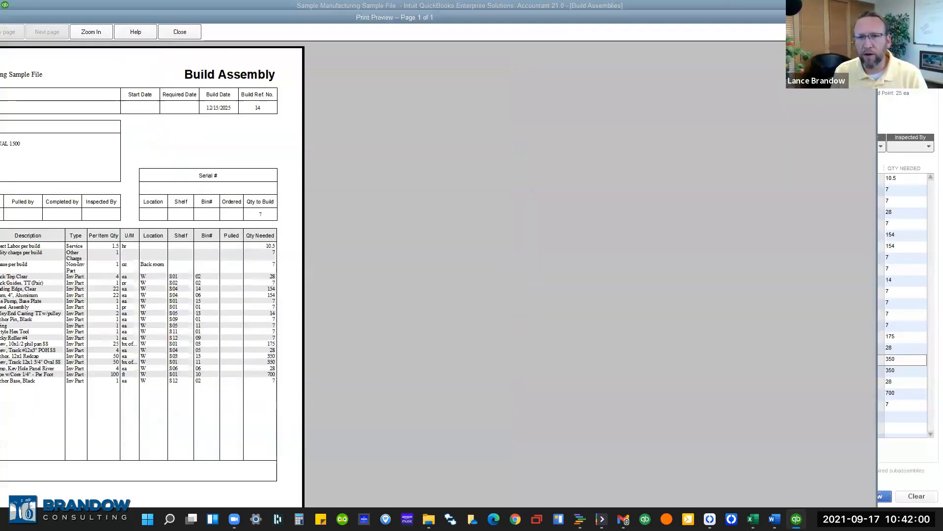
{"action": "left_click", "coordinate": [869, 17]}
{"action": "left_click_drag", "start_coordinate": [862, 450], "coordinate": [900, 449]}
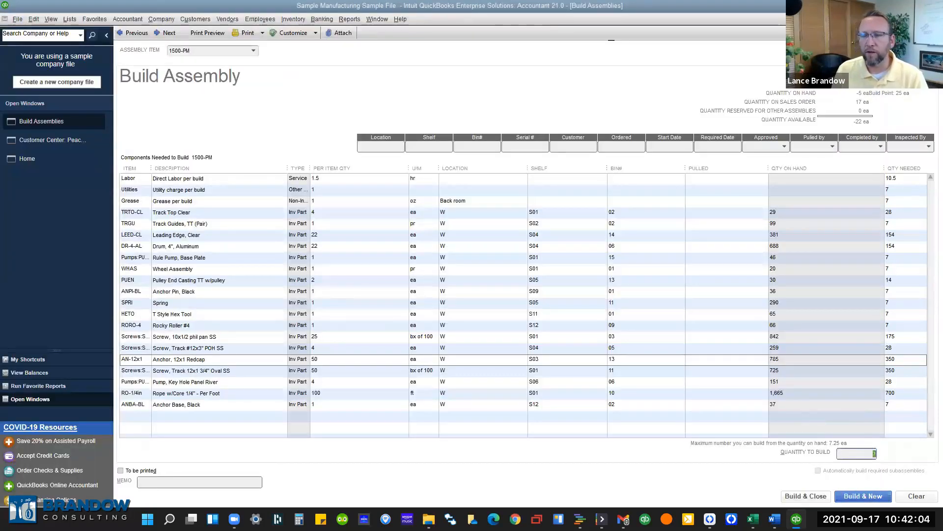
{"action": "type", "text": "22"}
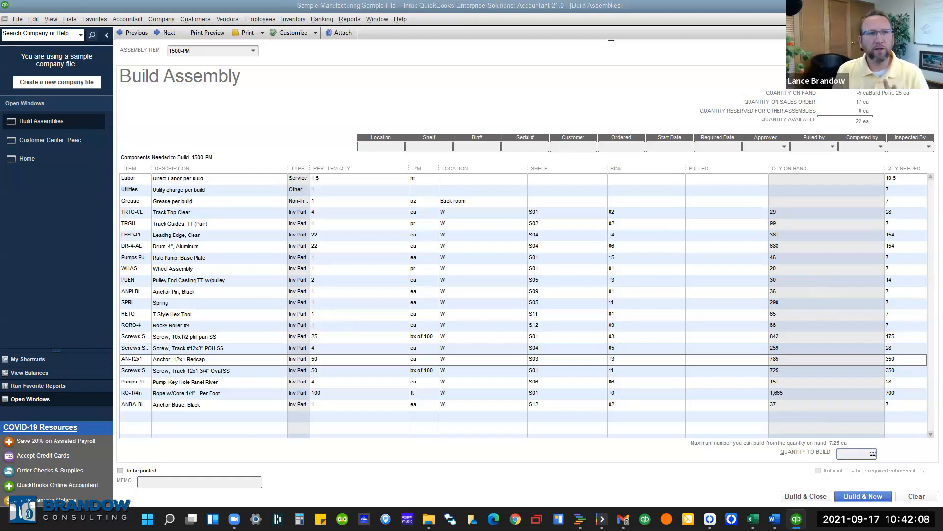
{"action": "key", "text": "Tab"}
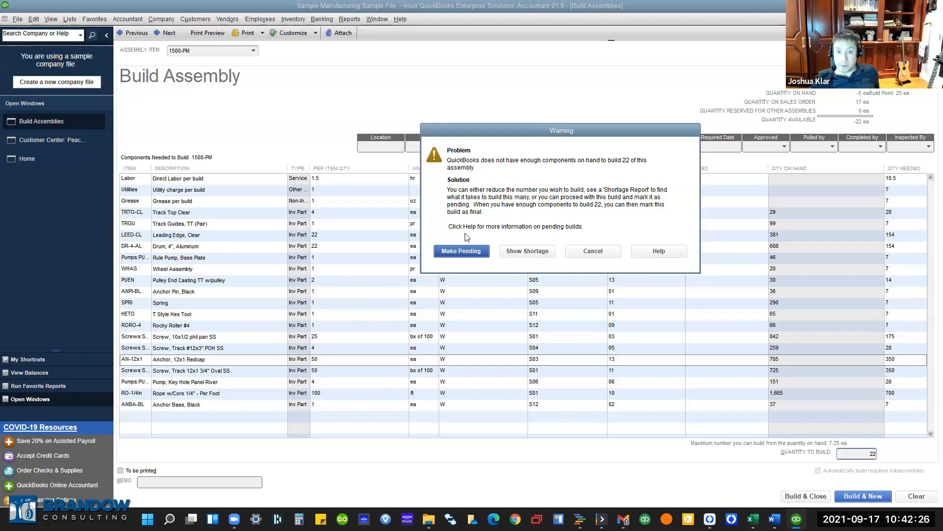
Review the component shortage for building 22 of 1500-PM and launch Create Auto PO's from it.
{"action": "left_click", "coordinate": [523, 251]}
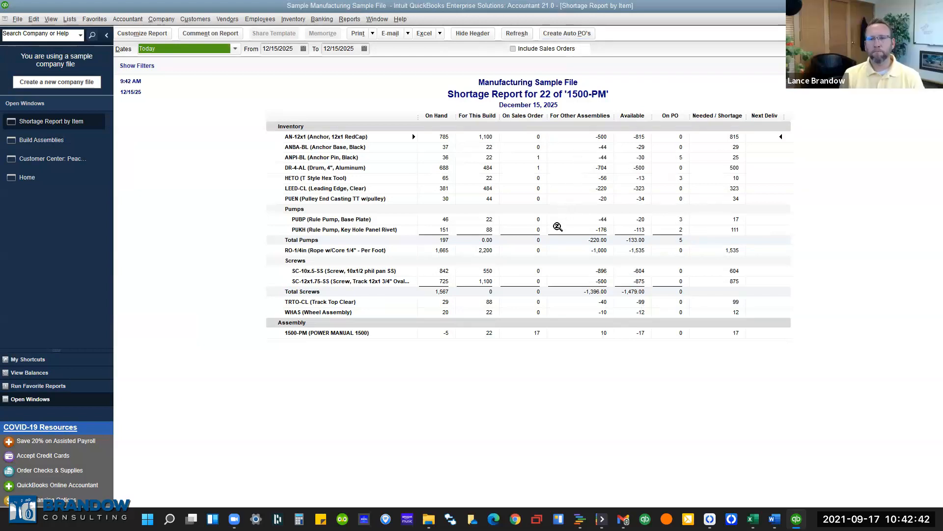
{"action": "key", "text": "Escape"}
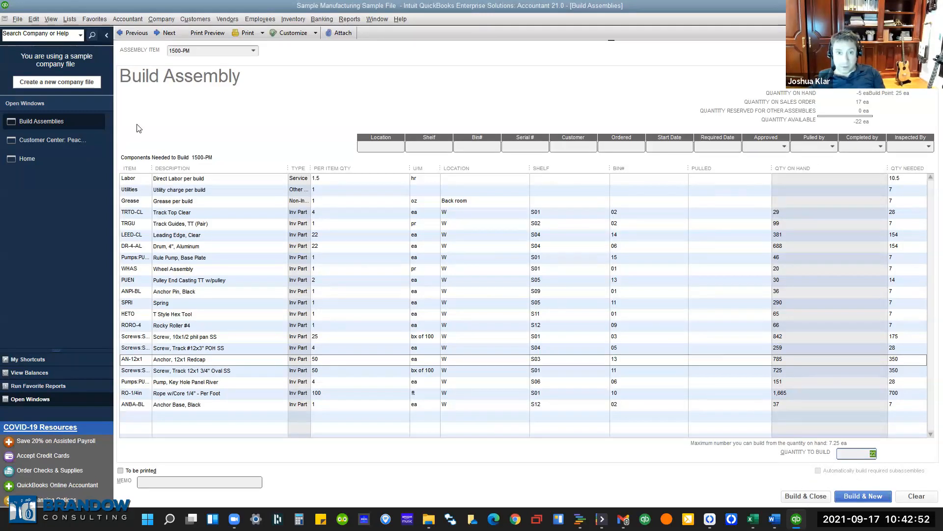
{"action": "left_click", "coordinate": [826, 500]}
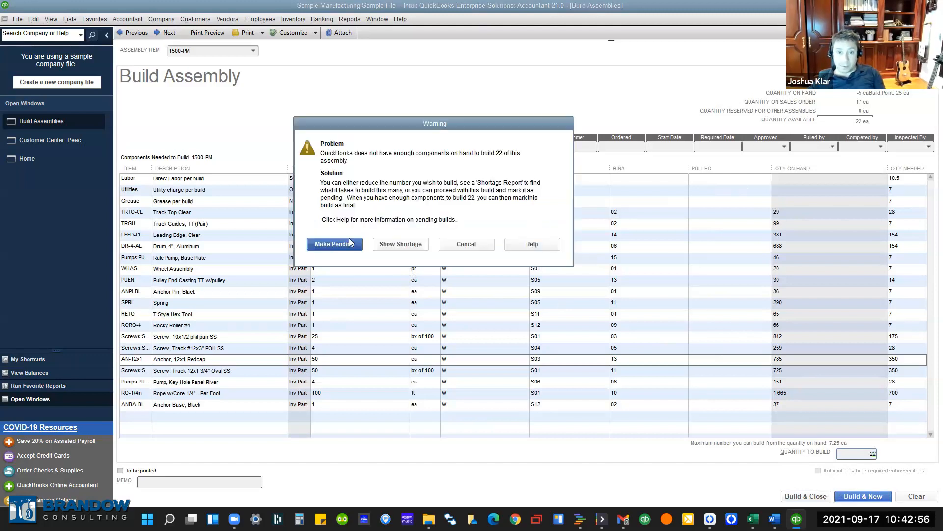
{"action": "left_click", "coordinate": [380, 246]}
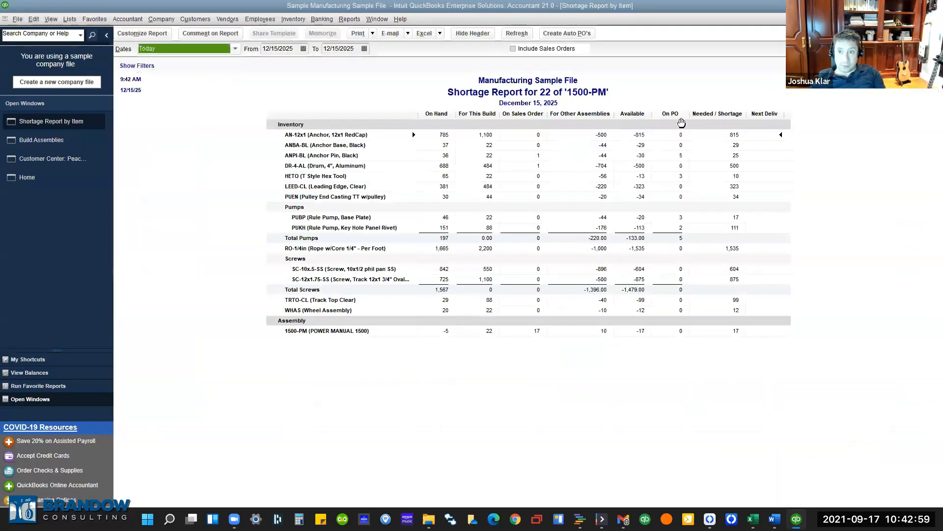
{"action": "left_click", "coordinate": [550, 37]}
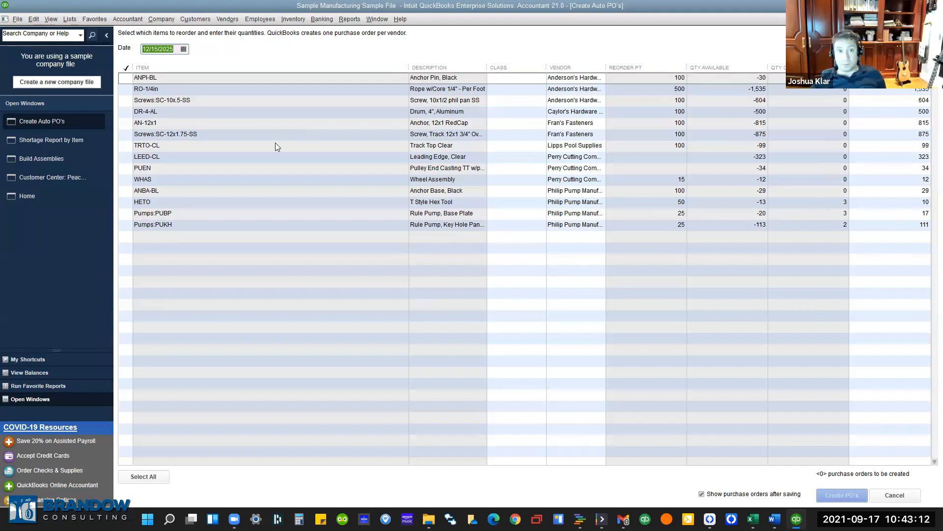
Select all 14 shortage items for reordering, then close the Create Auto PO's window.
{"action": "left_click", "coordinate": [144, 476]}
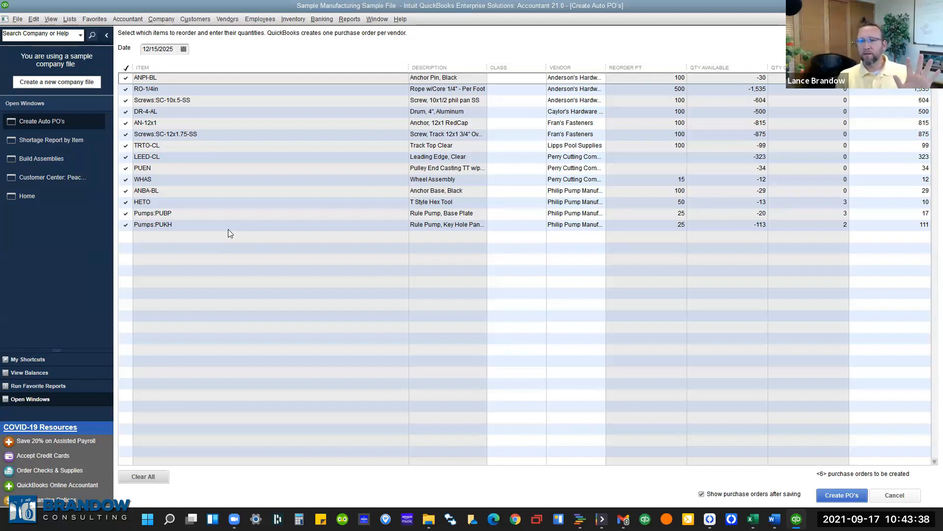
{"action": "left_click", "coordinate": [350, 19]}
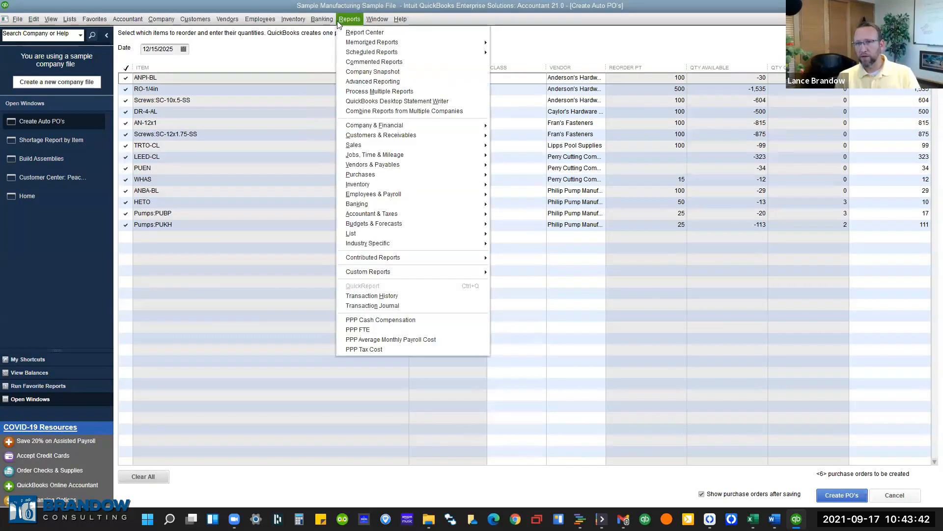
{"action": "left_click", "coordinate": [308, 61]}
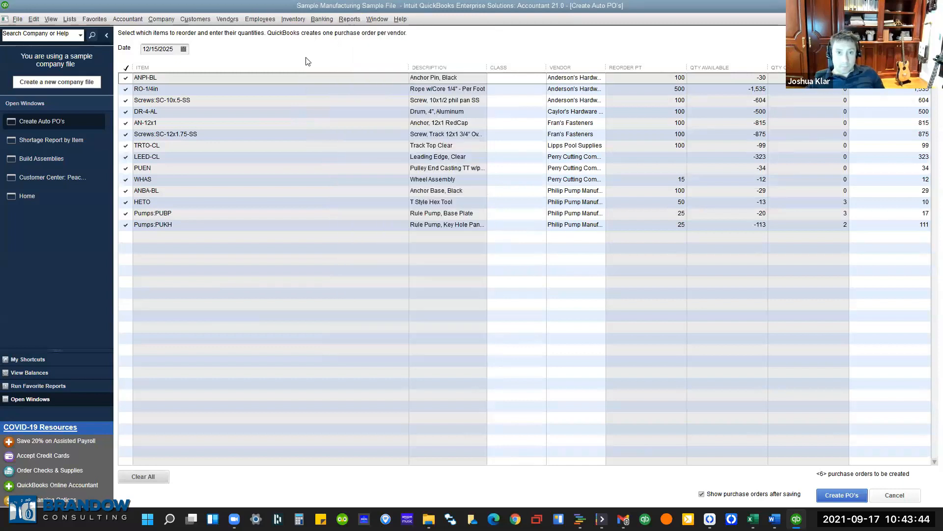
{"action": "left_click", "coordinate": [938, 19]}
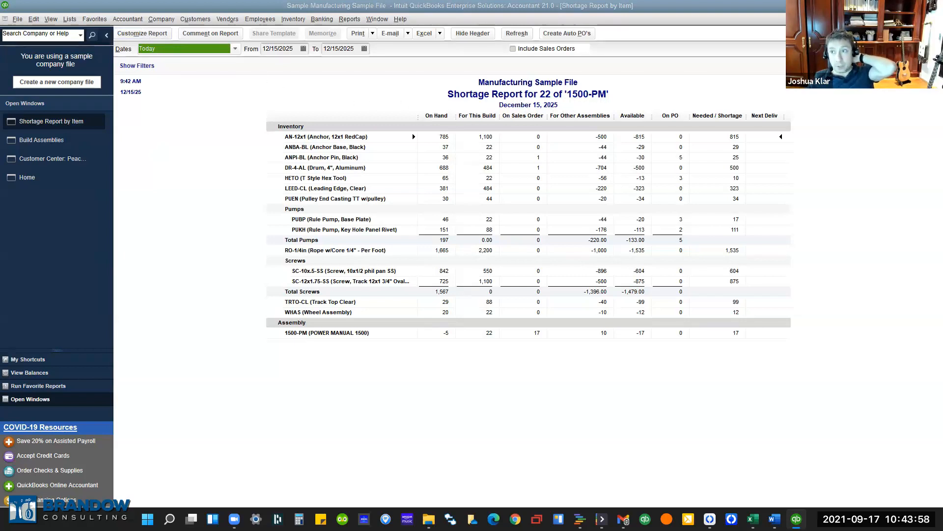
Set the shortage report's Item filter to Multiple items with every item selected, and apply it.
{"action": "left_click", "coordinate": [142, 33]}
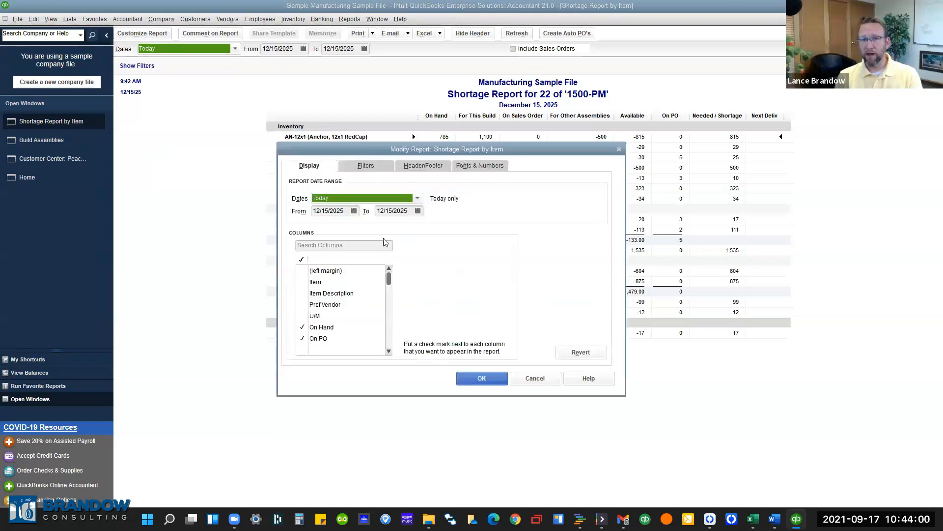
{"action": "left_click", "coordinate": [365, 166]}
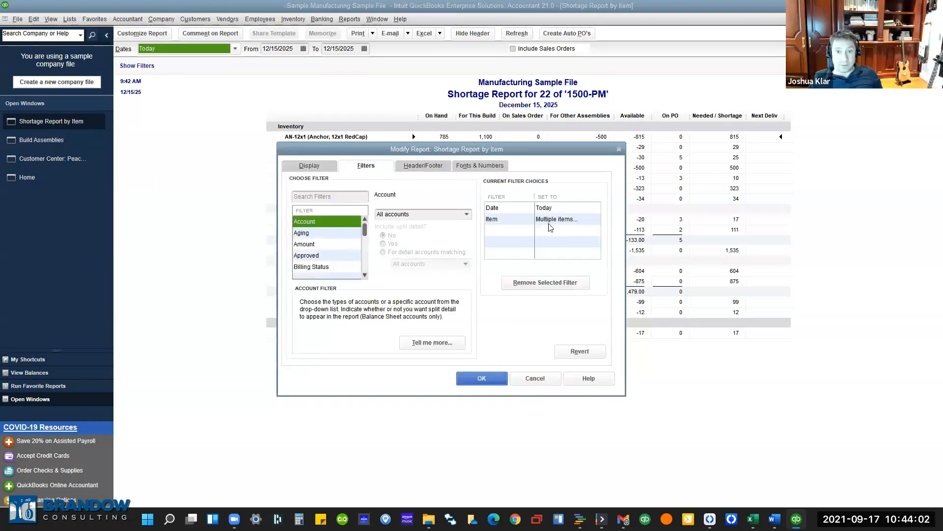
{"action": "left_click", "coordinate": [522, 219]}
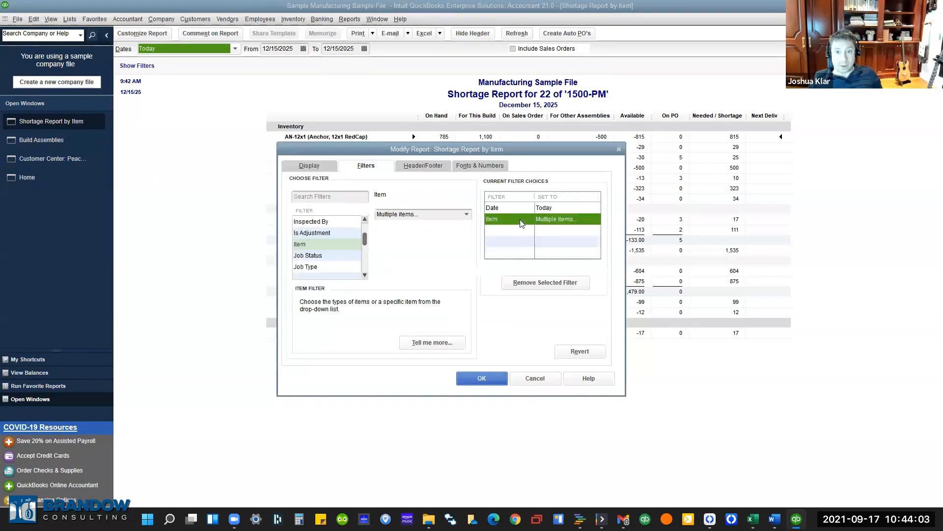
{"action": "left_click", "coordinate": [466, 214]}
{"action": "scroll", "coordinate": [412, 411], "scroll_direction": "down", "scroll_amount": 5}
{"action": "scroll", "coordinate": [432, 344], "scroll_direction": "up", "scroll_amount": 5}
{"action": "left_click", "coordinate": [442, 238]}
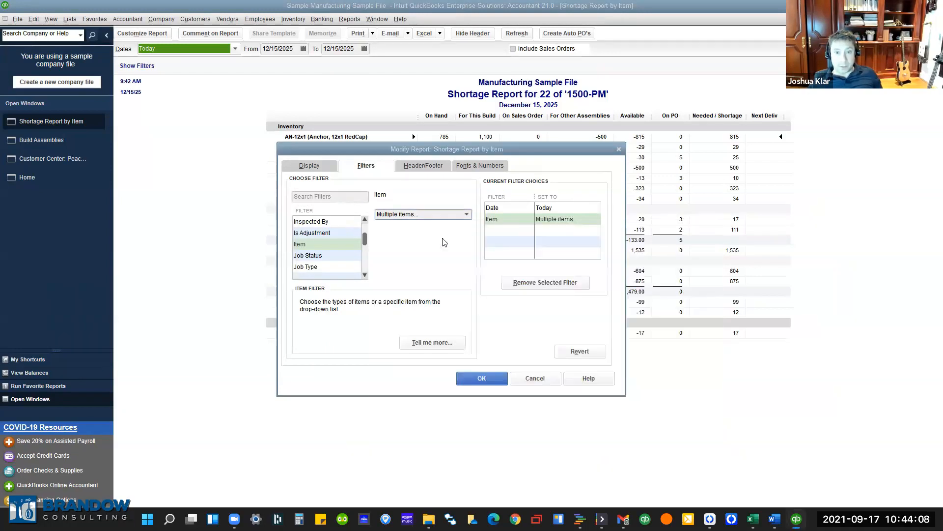
{"action": "scroll", "coordinate": [448, 316], "scroll_direction": "down", "scroll_amount": 10}
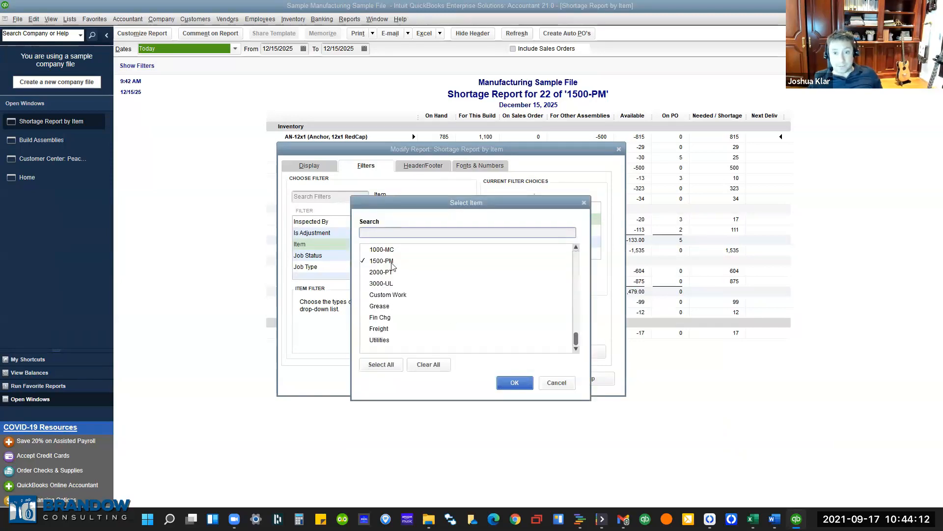
{"action": "left_click", "coordinate": [391, 372]}
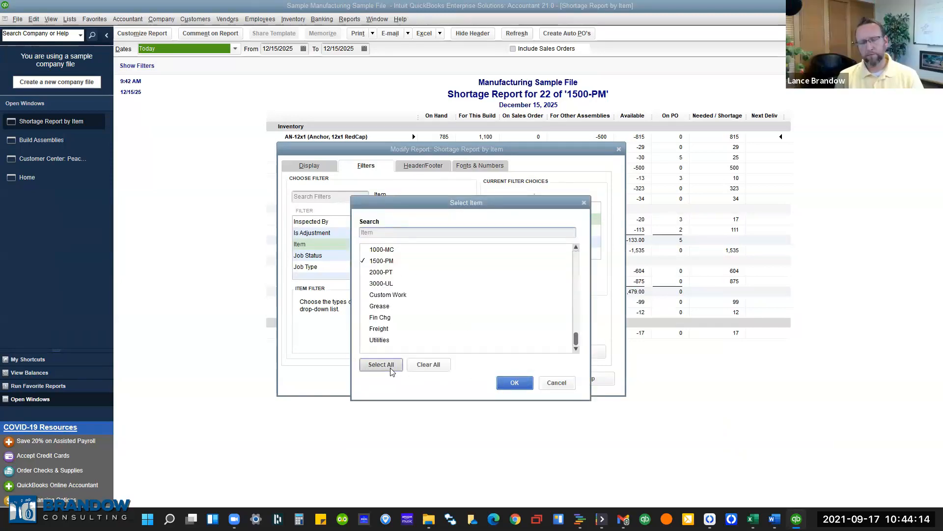
{"action": "left_click", "coordinate": [521, 388]}
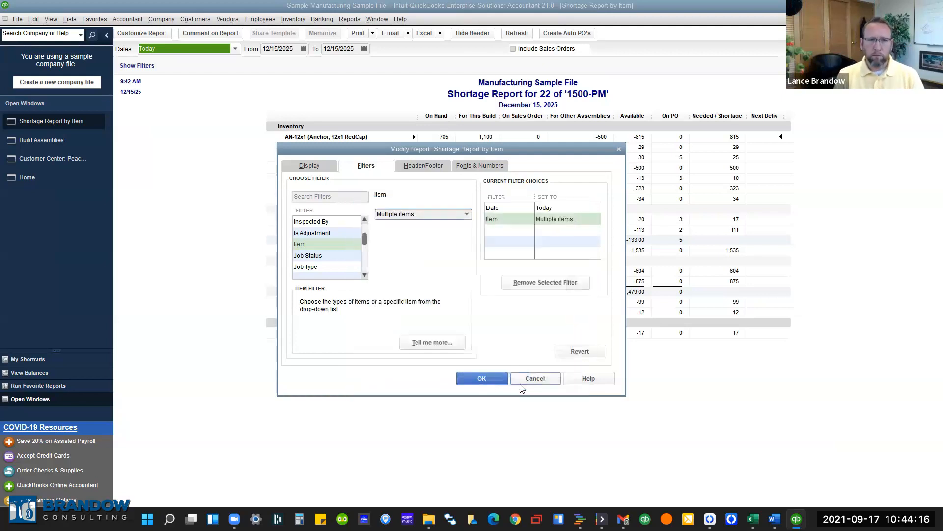
{"action": "left_click", "coordinate": [486, 379]}
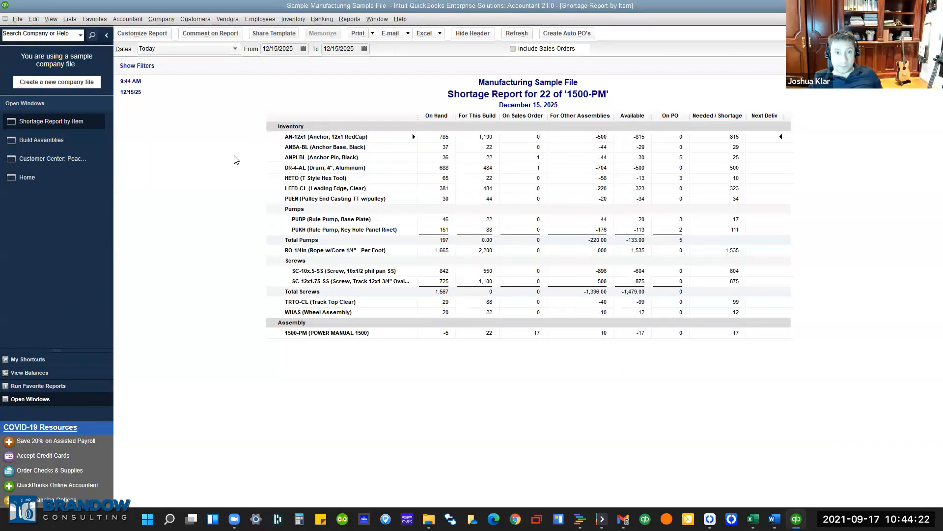
Open the month-to-date Shortage Report by Item and widen its item column to show full names.
{"action": "left_click", "coordinate": [350, 19]}
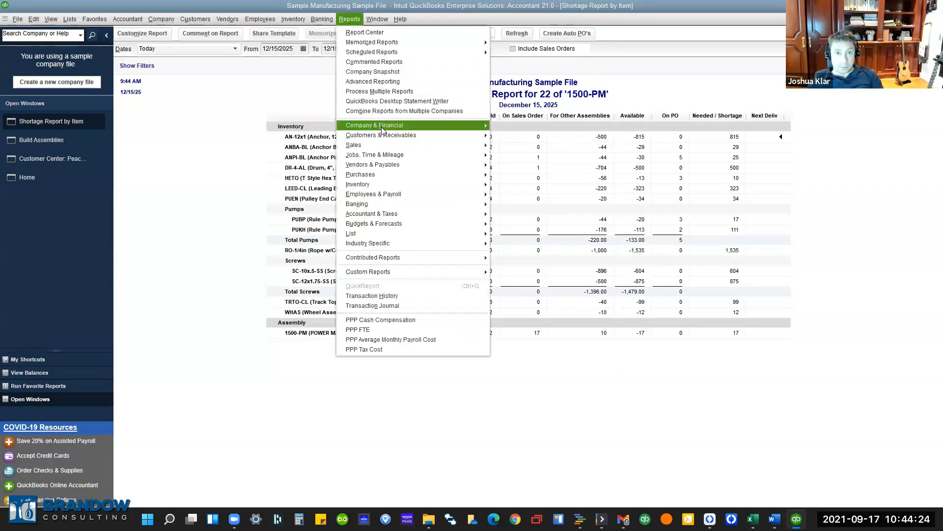
{"action": "mouse_move", "coordinate": [373, 186]}
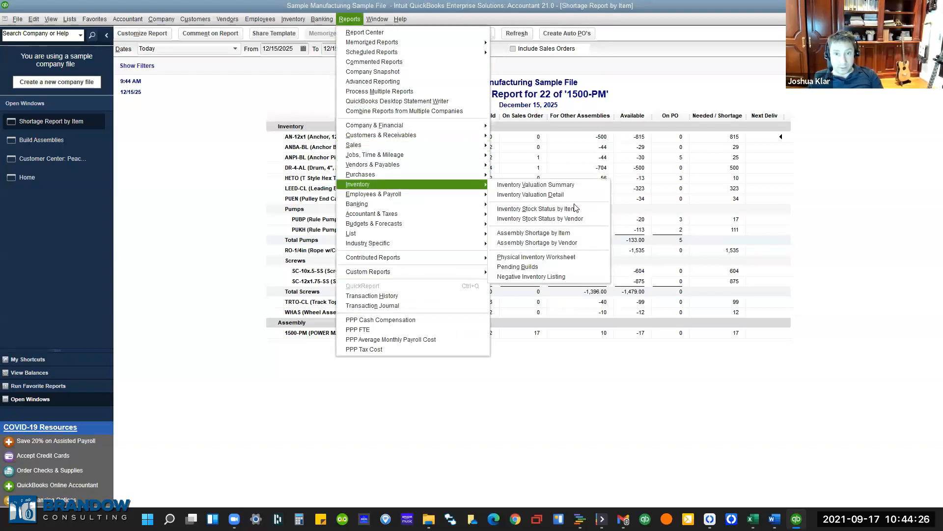
{"action": "left_click", "coordinate": [580, 233]}
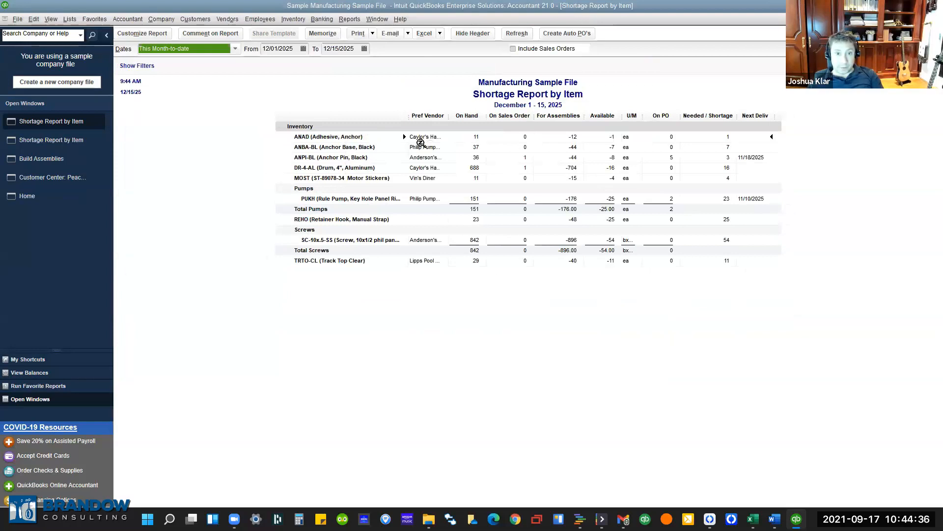
{"action": "left_click_drag", "start_coordinate": [449, 116], "coordinate": [447, 118]}
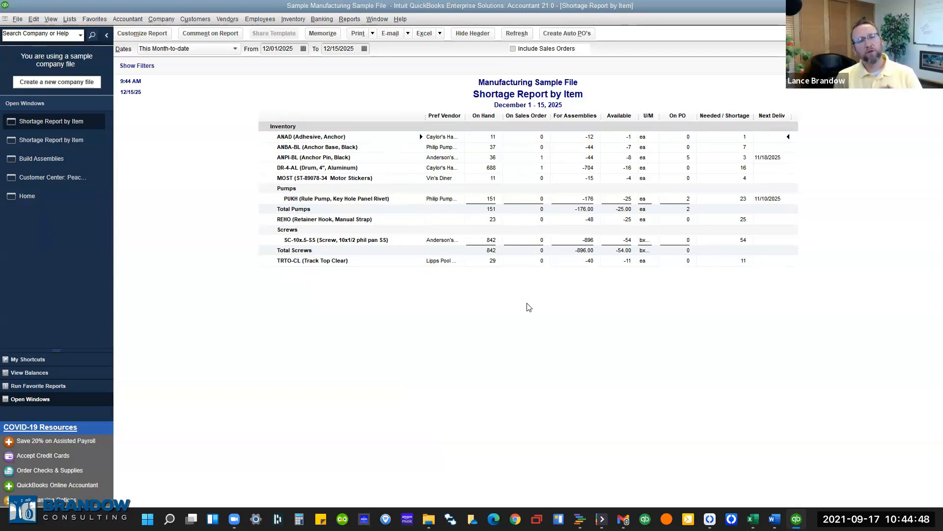
{"action": "left_click", "coordinate": [351, 19]}
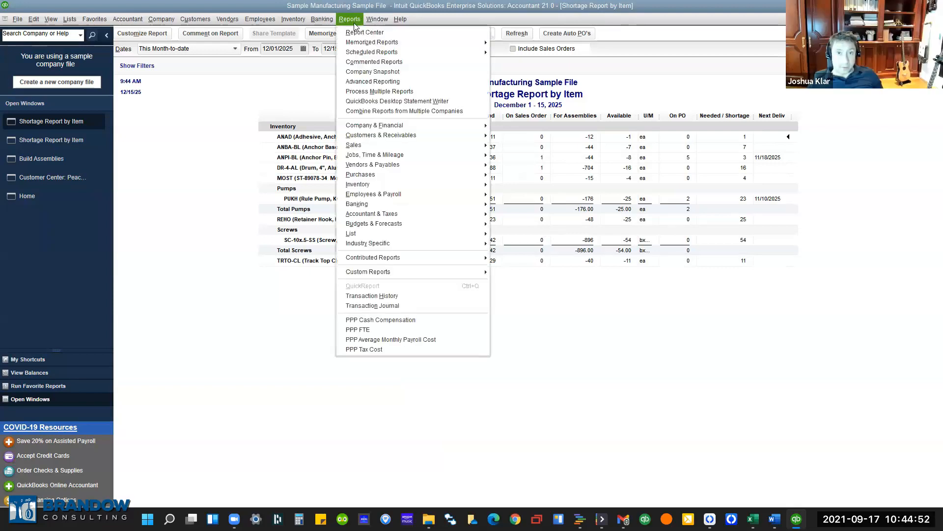
{"action": "mouse_move", "coordinate": [401, 187]}
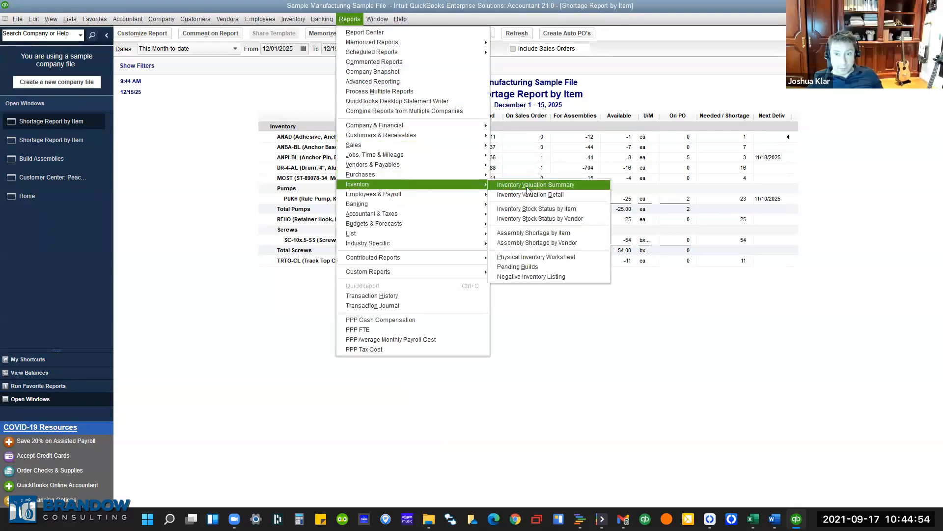
Open the Inventory Stock Status by Item report for December 1–15, 2025 and scroll through it.
{"action": "left_click", "coordinate": [550, 209]}
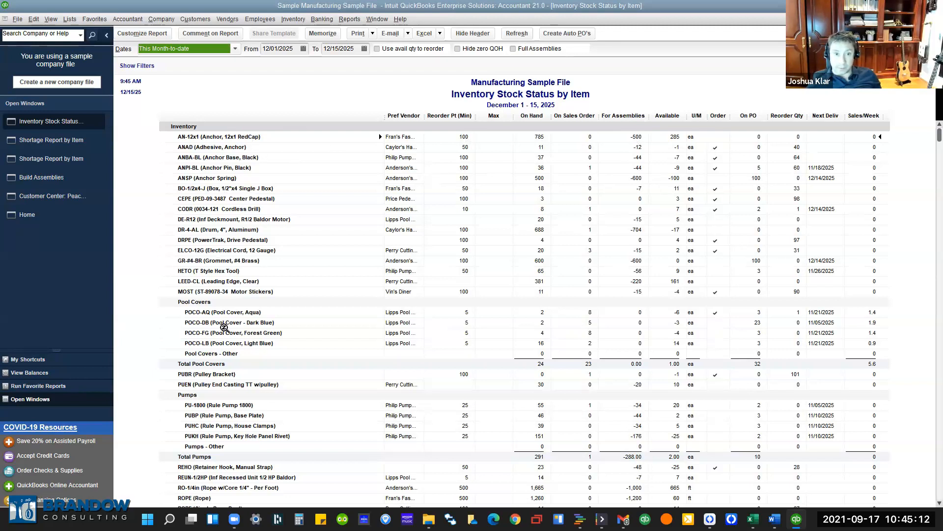
{"action": "scroll", "coordinate": [224, 327], "scroll_direction": "down", "scroll_amount": 8}
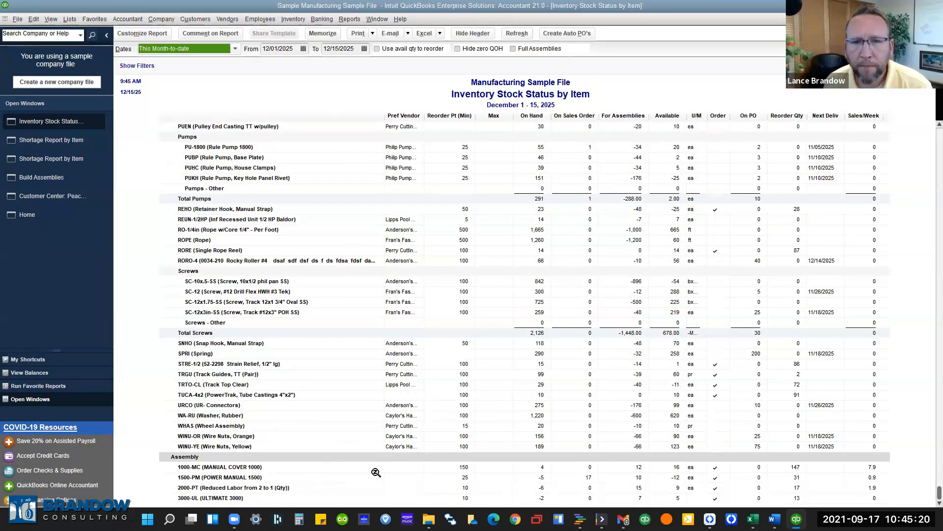
{"action": "scroll", "coordinate": [573, 417], "scroll_direction": "up", "scroll_amount": 8}
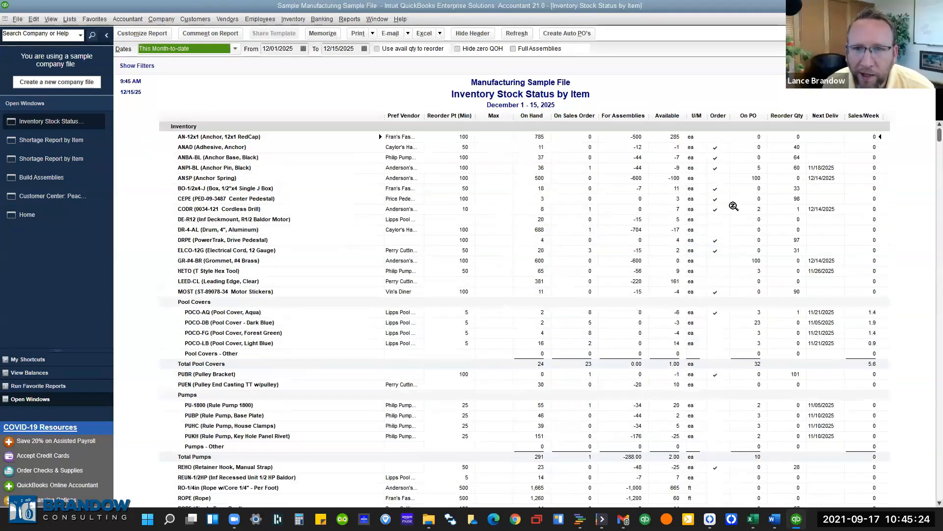
{"action": "left_click", "coordinate": [680, 77]}
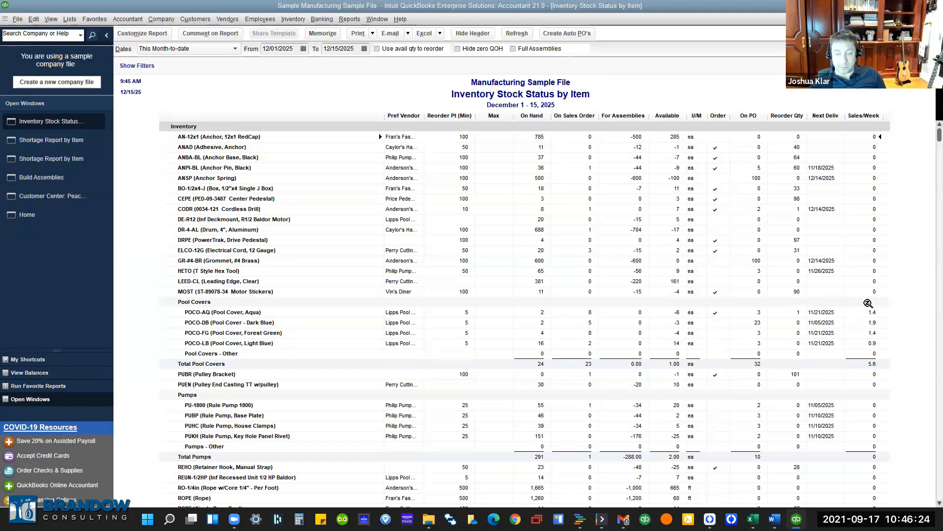
{"action": "scroll", "coordinate": [873, 317], "scroll_direction": "down", "scroll_amount": 8}
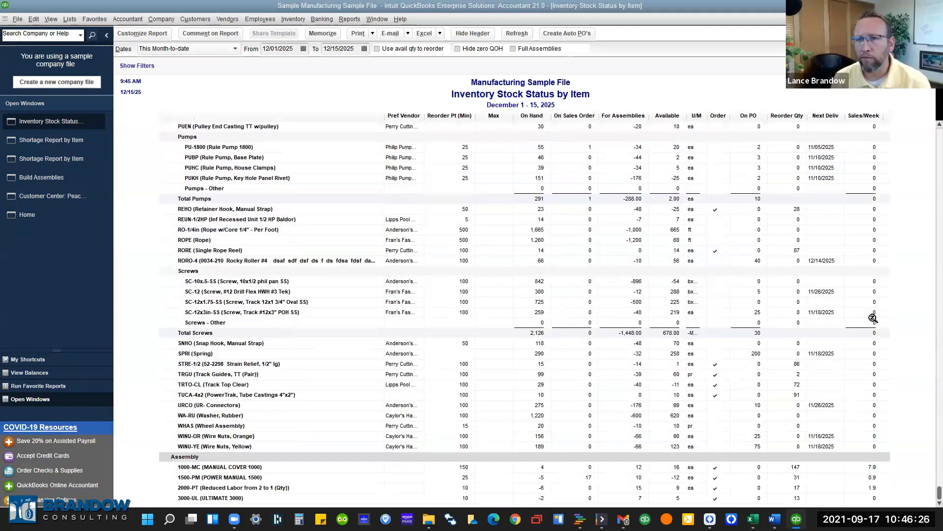
{"action": "scroll", "coordinate": [873, 317], "scroll_direction": "up", "scroll_amount": 8}
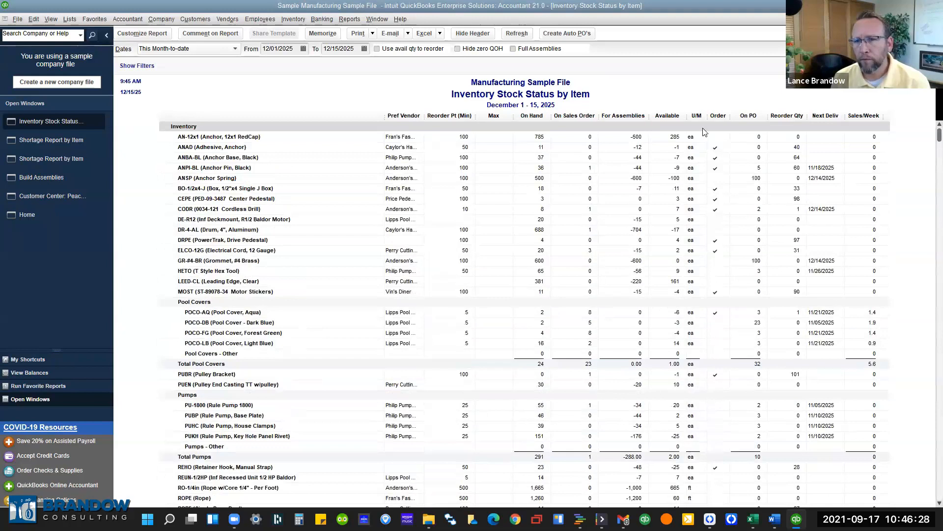
Add the Avg Cost column to the Inventory Stock Status by Item report.
{"action": "double_click", "coordinate": [668, 116]}
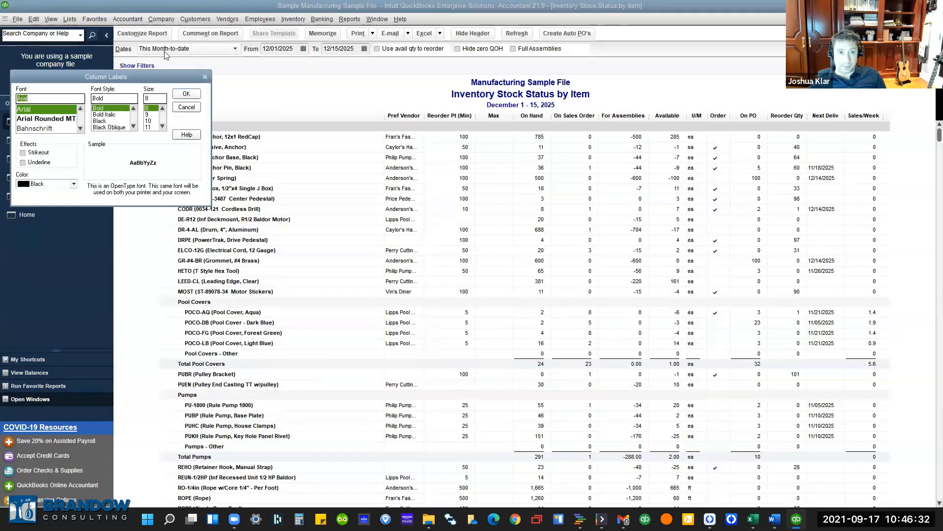
{"action": "left_click", "coordinate": [186, 110]}
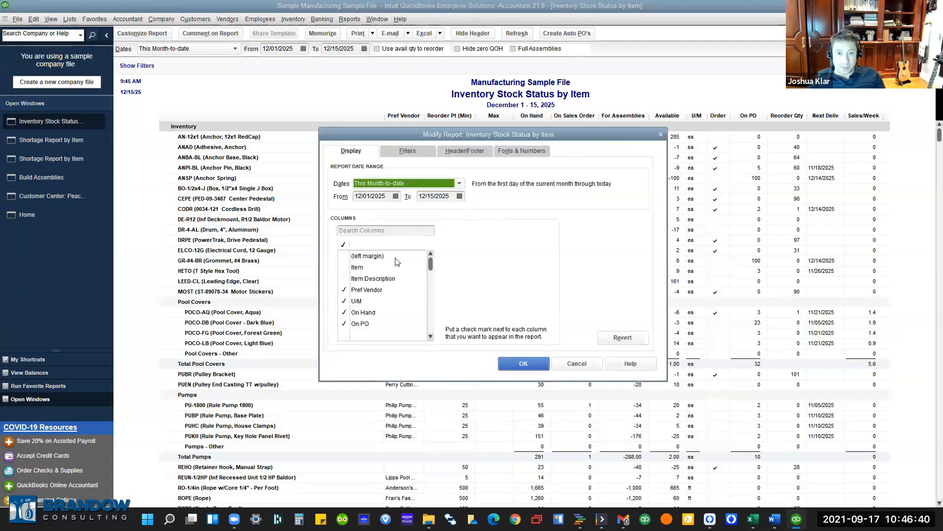
{"action": "scroll", "coordinate": [366, 272], "scroll_direction": "down", "scroll_amount": 2}
{"action": "scroll", "coordinate": [366, 270], "scroll_direction": "up", "scroll_amount": 2}
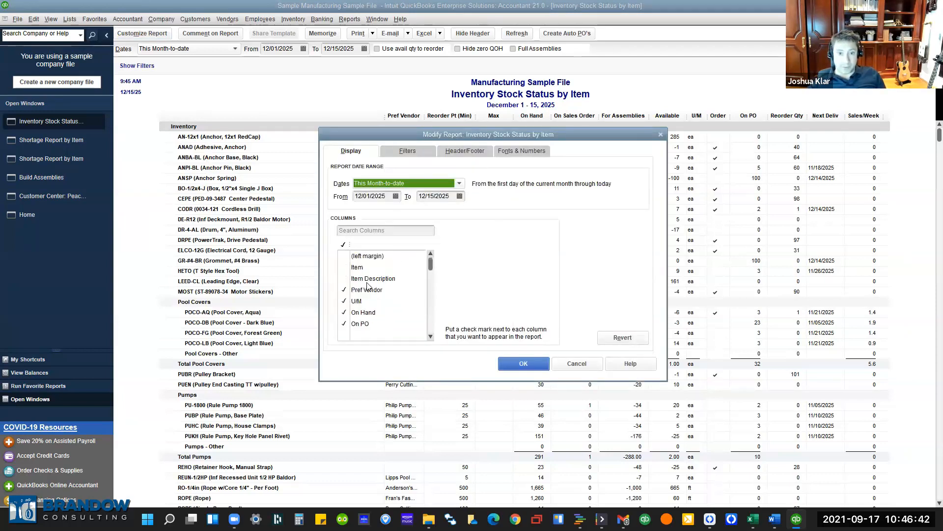
{"action": "scroll", "coordinate": [366, 270], "scroll_direction": "down", "scroll_amount": 2}
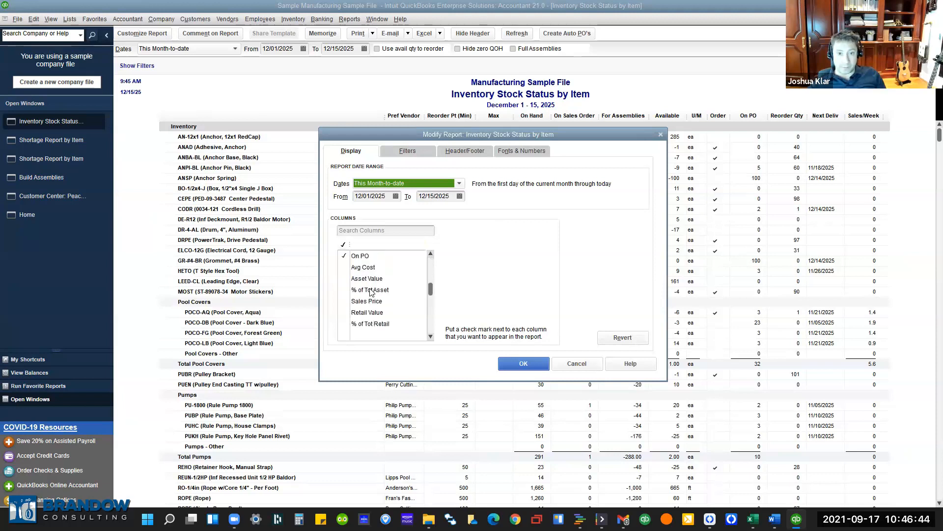
{"action": "left_click", "coordinate": [345, 269]}
{"action": "left_click", "coordinate": [523, 363]}
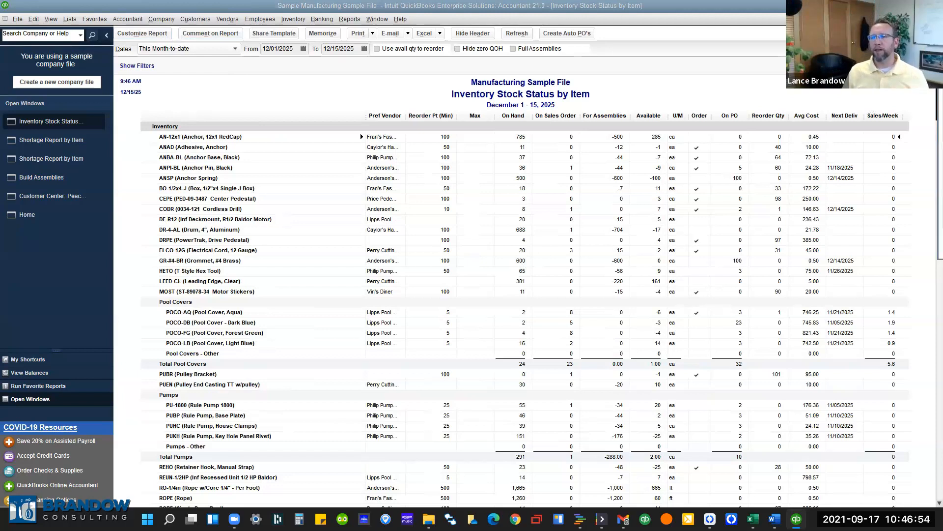
Add the Alternate Vendors column to the stock status report as well.
{"action": "left_click", "coordinate": [142, 33]}
{"action": "scroll", "coordinate": [428, 257], "scroll_direction": "down", "scroll_amount": 10}
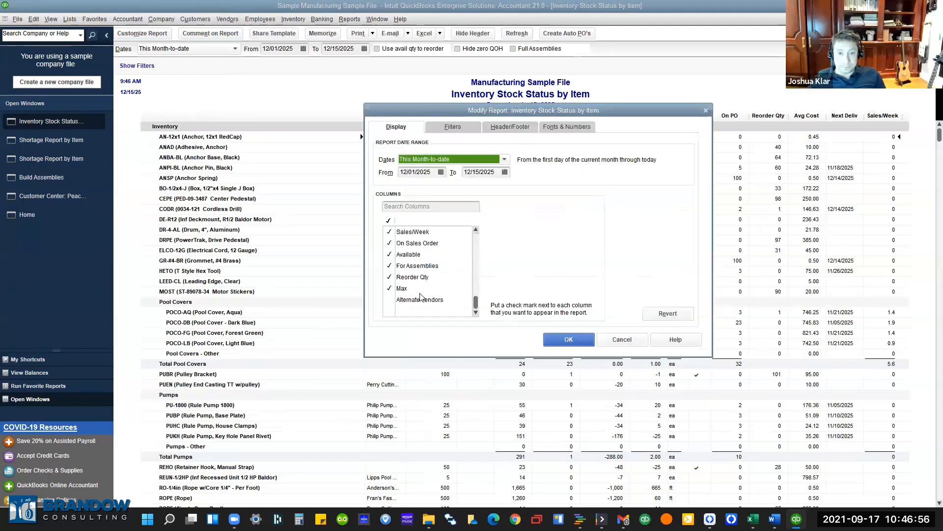
{"action": "left_click", "coordinate": [393, 304]}
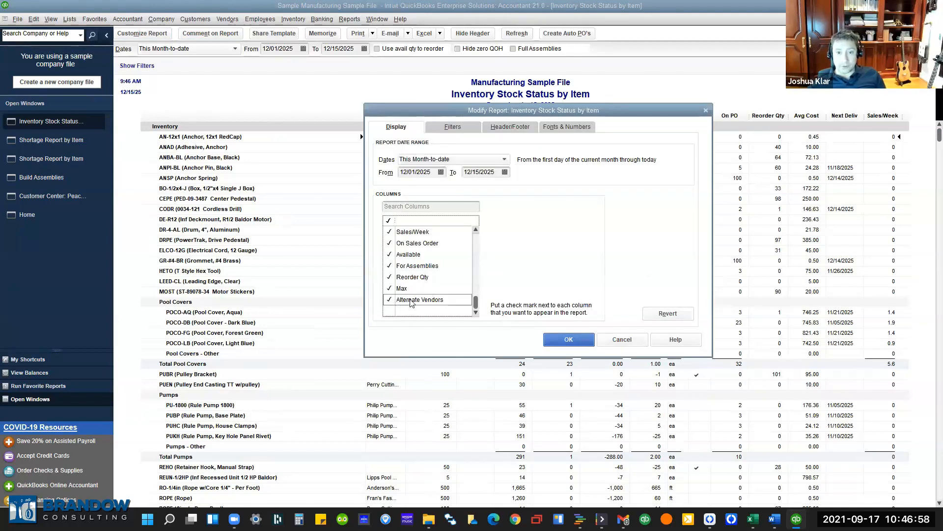
{"action": "scroll", "coordinate": [408, 295], "scroll_direction": "up", "scroll_amount": 10}
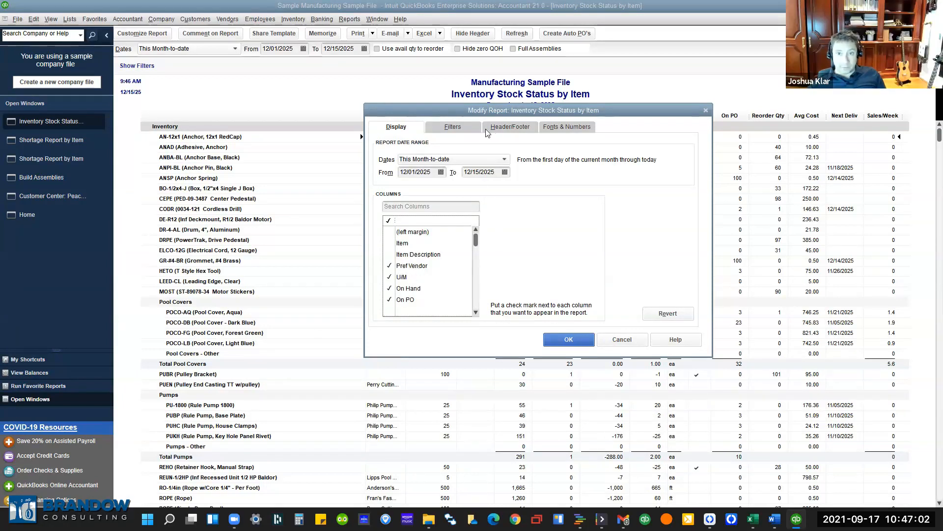
{"action": "left_click", "coordinate": [555, 344]}
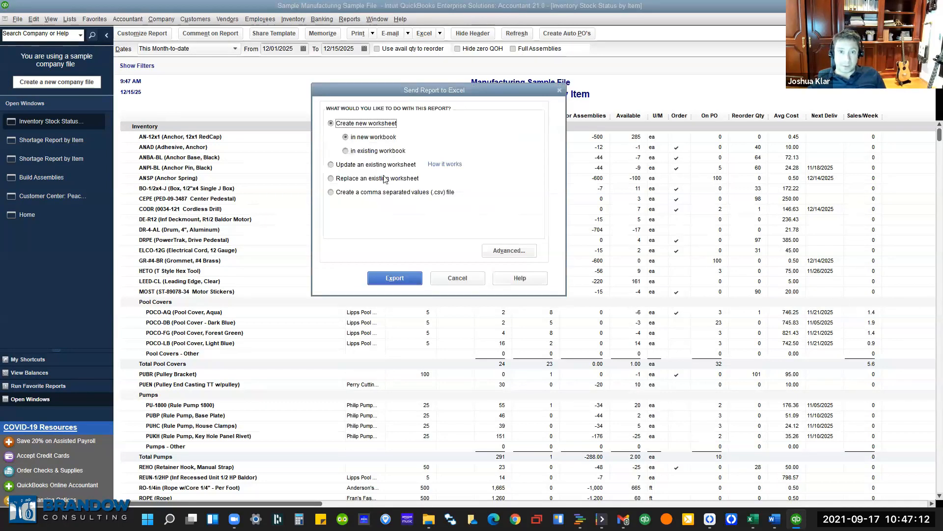
Export the stock status report as a CSV file named 'test inv' on the Desktop.
{"action": "left_click", "coordinate": [393, 192]}
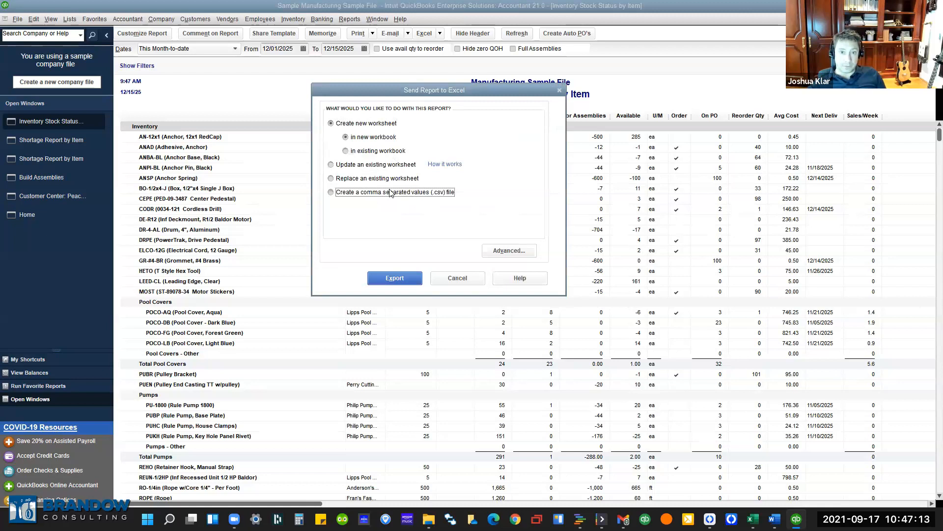
{"action": "left_click", "coordinate": [396, 278]}
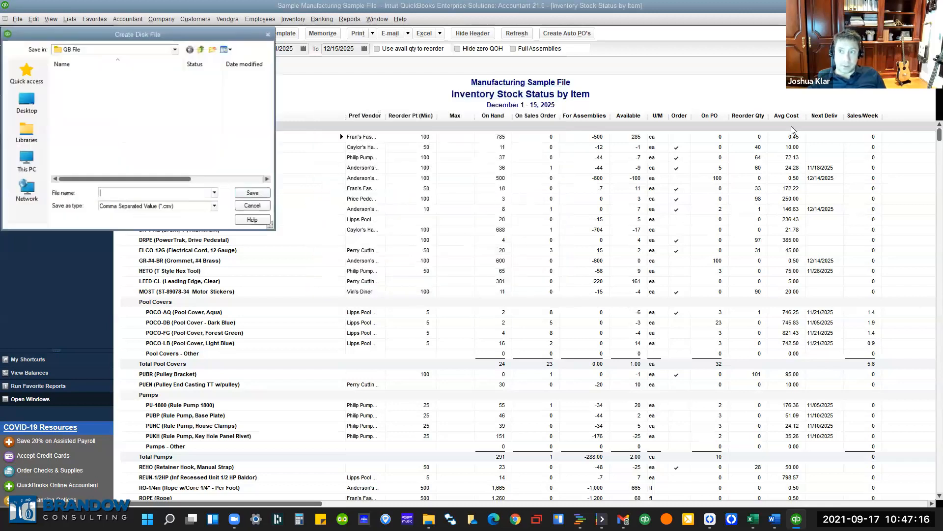
{"action": "left_click", "coordinate": [129, 191]}
{"action": "type", "text": "test inv"}
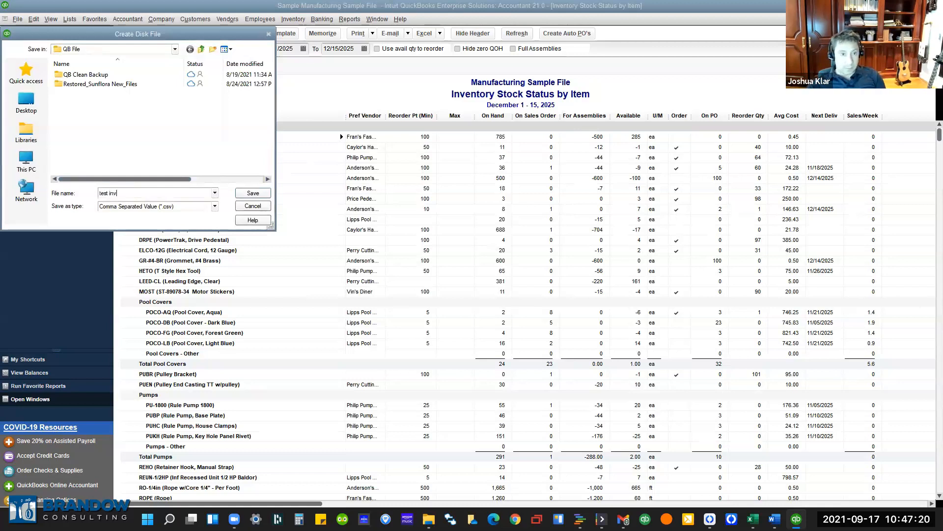
{"action": "left_click", "coordinate": [26, 101]}
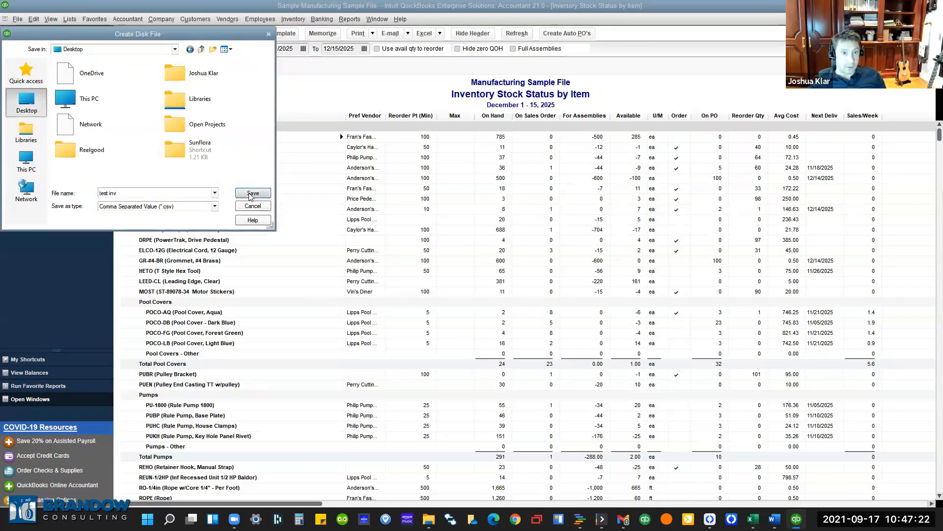
{"action": "left_click", "coordinate": [247, 194]}
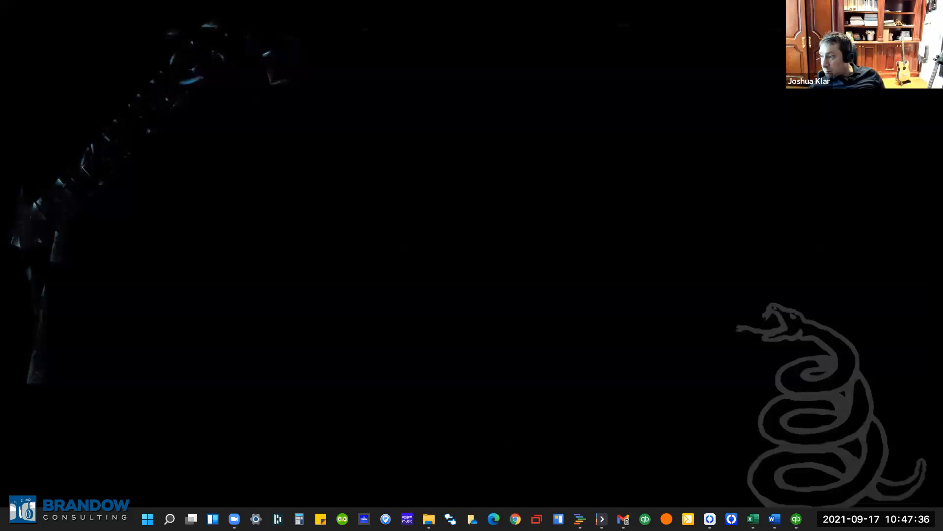
Bring the QuickBooks report window back from the taskbar.
{"action": "left_click", "coordinate": [796, 519]}
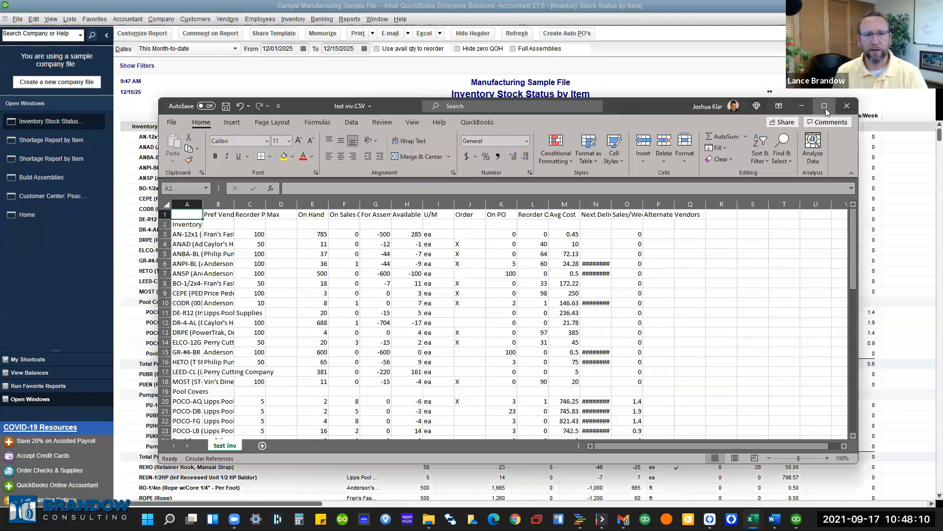
Maximize Excel, AutoFit all columns of test inv.CSV, then close it without saving.
{"action": "left_click", "coordinate": [824, 107]}
{"action": "left_click", "coordinate": [826, 112]}
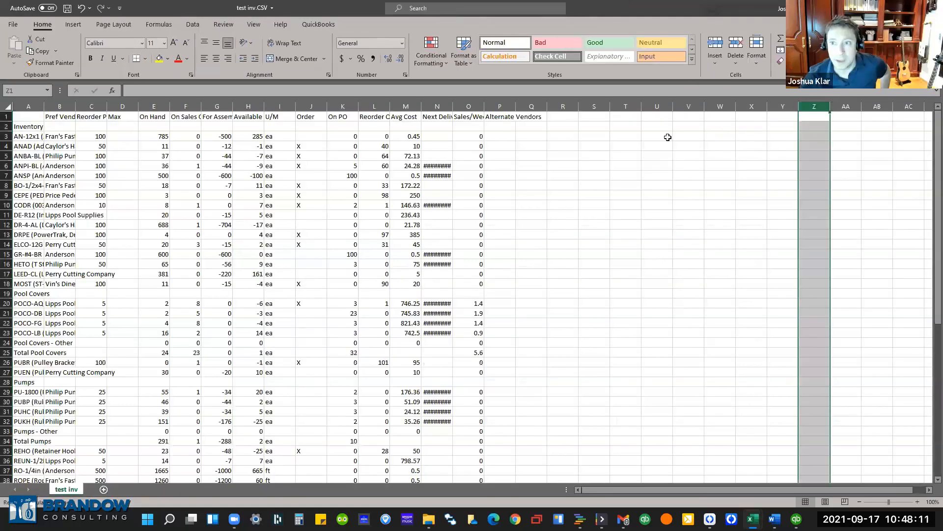
{"action": "left_click", "coordinate": [6, 105]}
{"action": "double_click", "coordinate": [44, 106]}
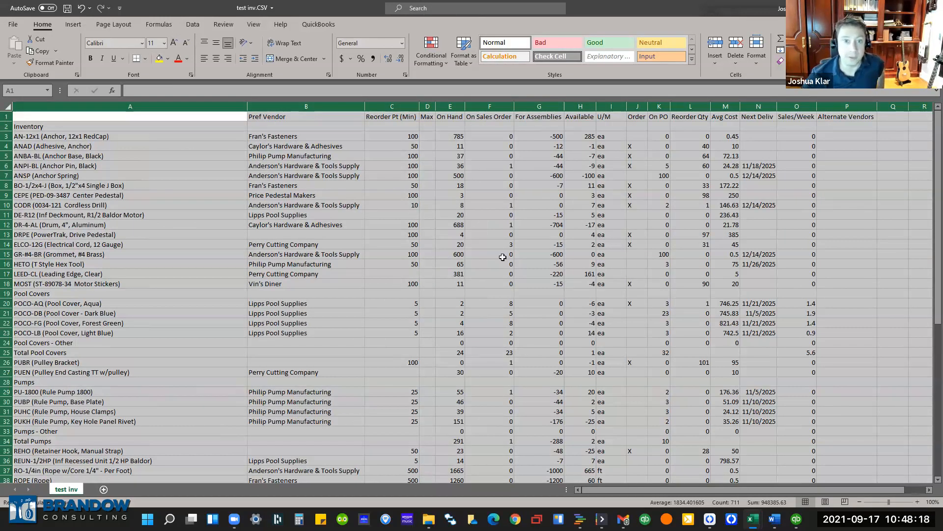
{"action": "scroll", "coordinate": [495, 295], "scroll_direction": "down", "scroll_amount": 12}
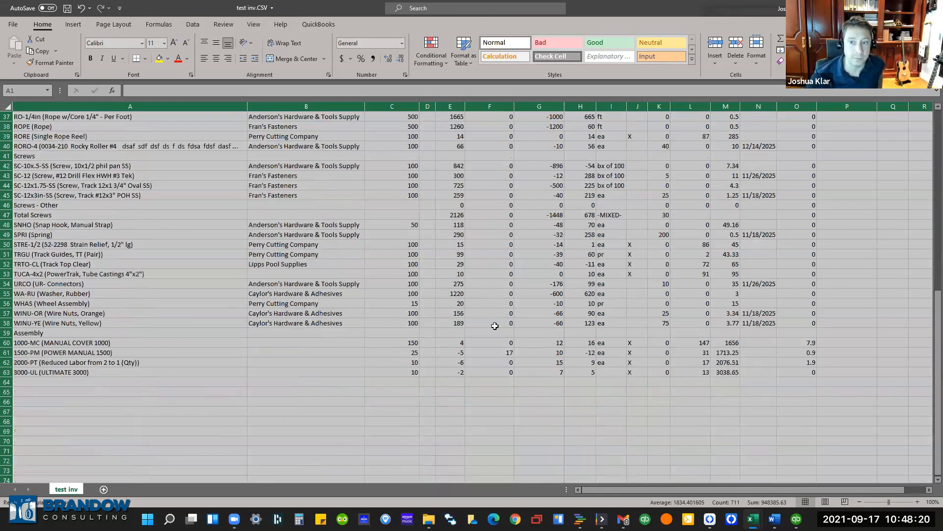
{"action": "scroll", "coordinate": [494, 325], "scroll_direction": "up", "scroll_amount": 12}
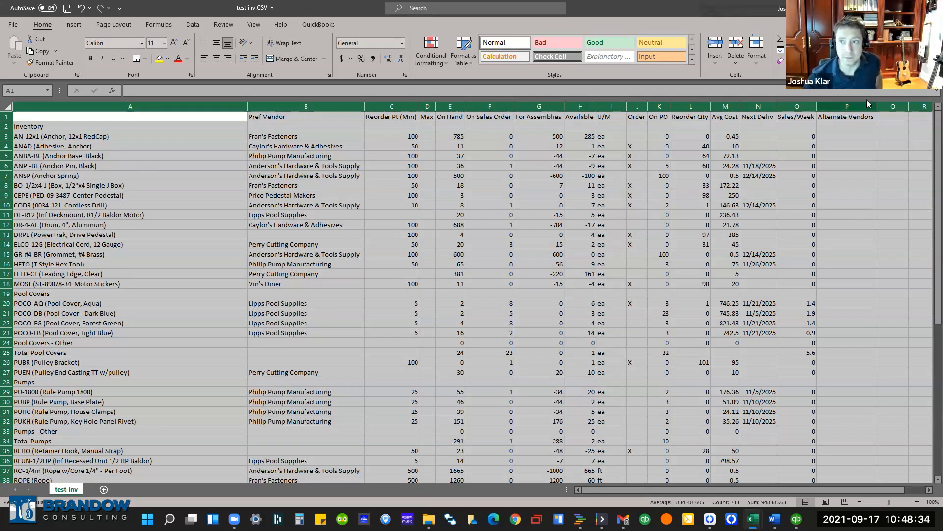
{"action": "key", "text": "ctrl+w"}
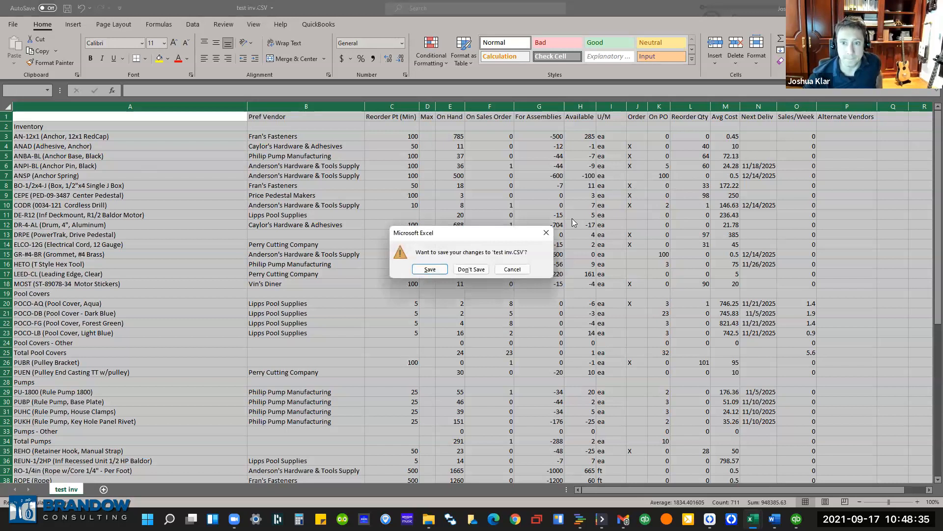
{"action": "left_click", "coordinate": [474, 269]}
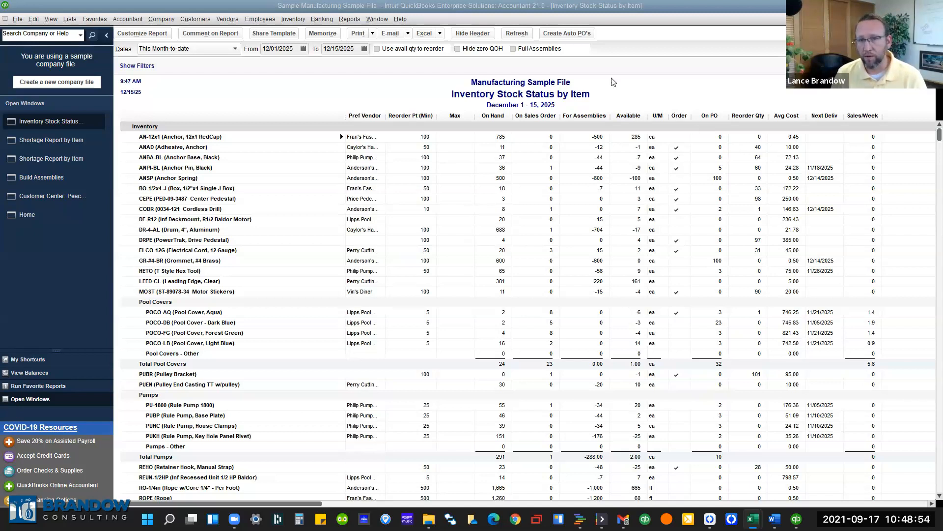
In Create Auto PO's, mark ANAD Adhesive, Anchor for reordering and widen the Description column.
{"action": "left_click", "coordinate": [567, 33]}
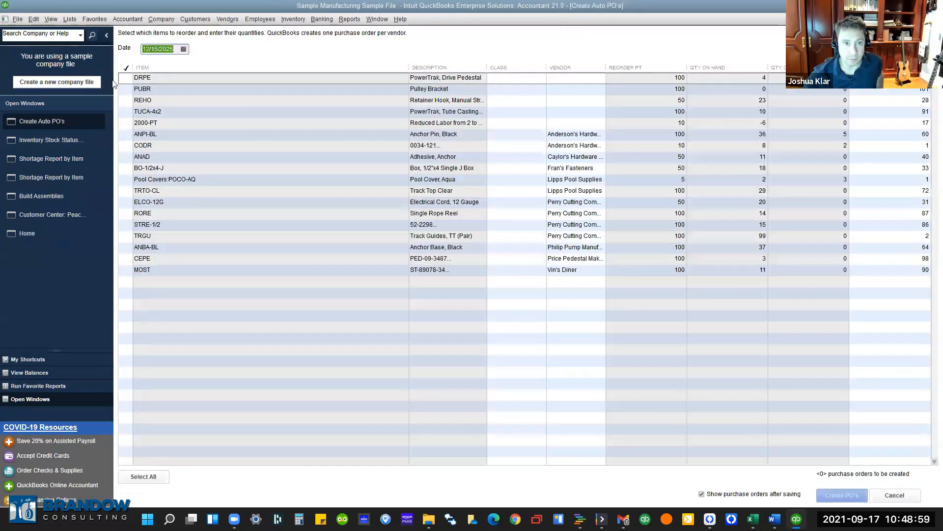
{"action": "left_click", "coordinate": [127, 190]}
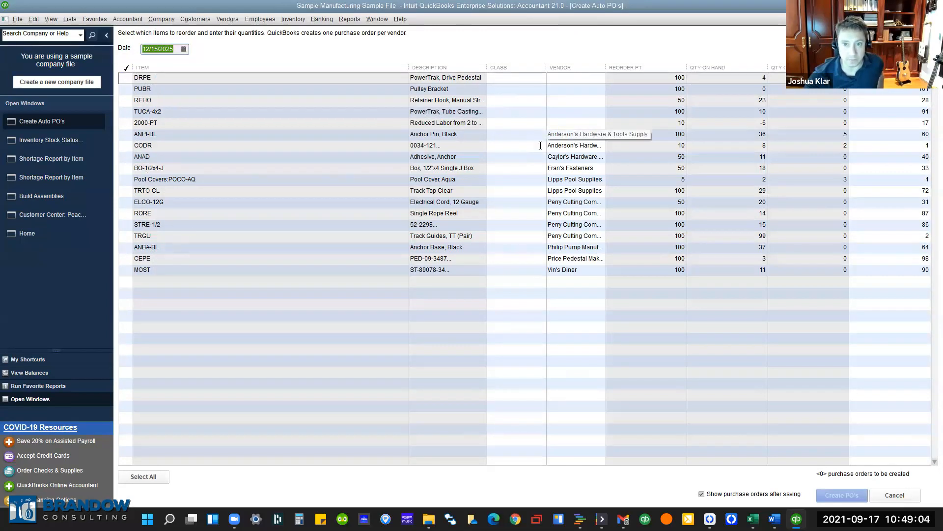
{"action": "left_click", "coordinate": [122, 137]}
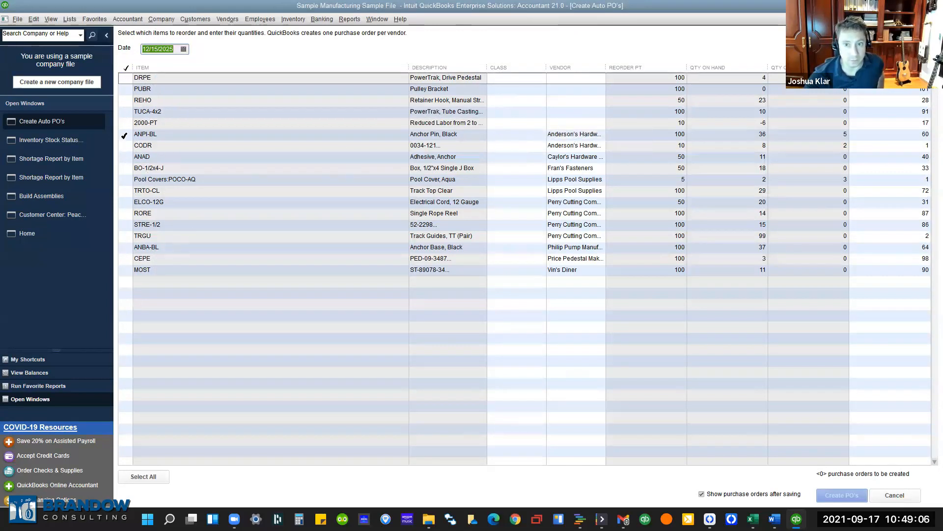
{"action": "left_click", "coordinate": [126, 157]}
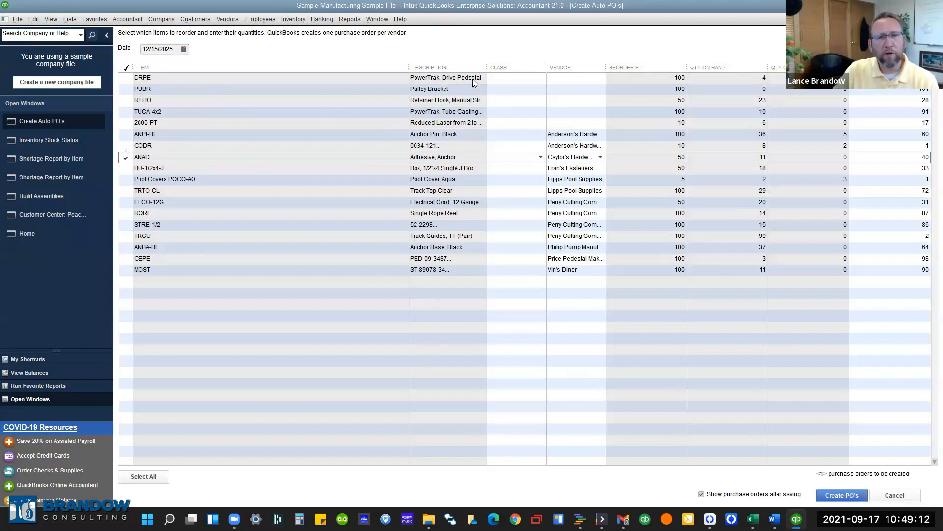
{"action": "left_click_drag", "start_coordinate": [487, 68], "coordinate": [494, 68]}
{"action": "left_click_drag", "start_coordinate": [410, 66], "coordinate": [264, 71]}
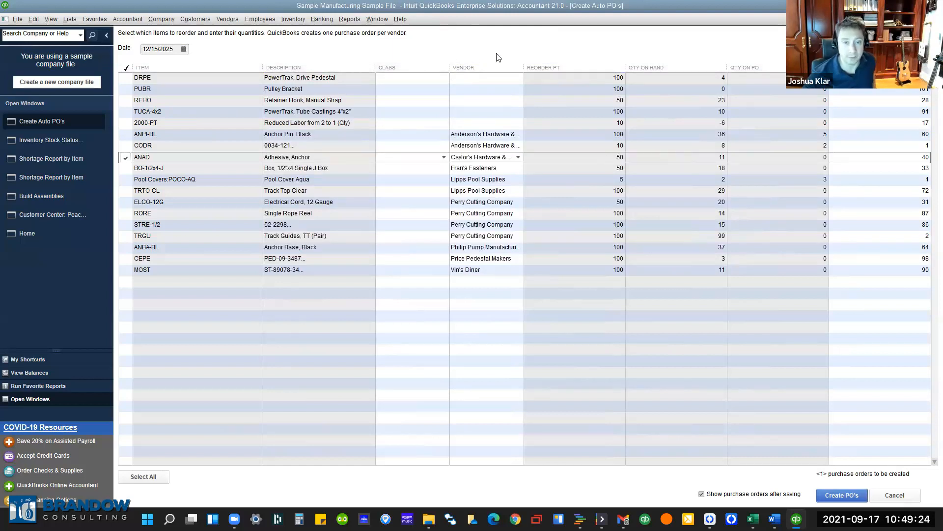
{"action": "key", "text": "ctrl+Tab"}
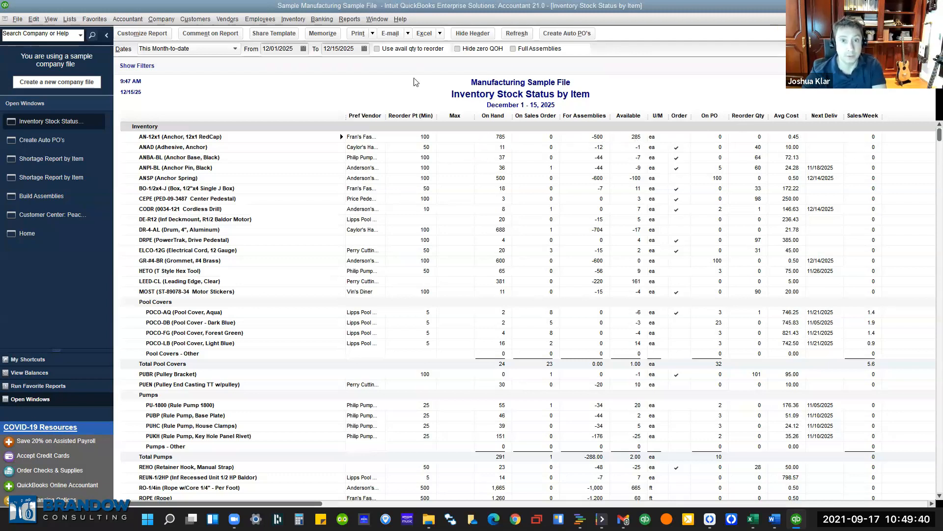
Turn on Hide zero QOH, leaving Use avail qty to reorder and Full Assemblies off.
{"action": "left_click", "coordinate": [376, 50]}
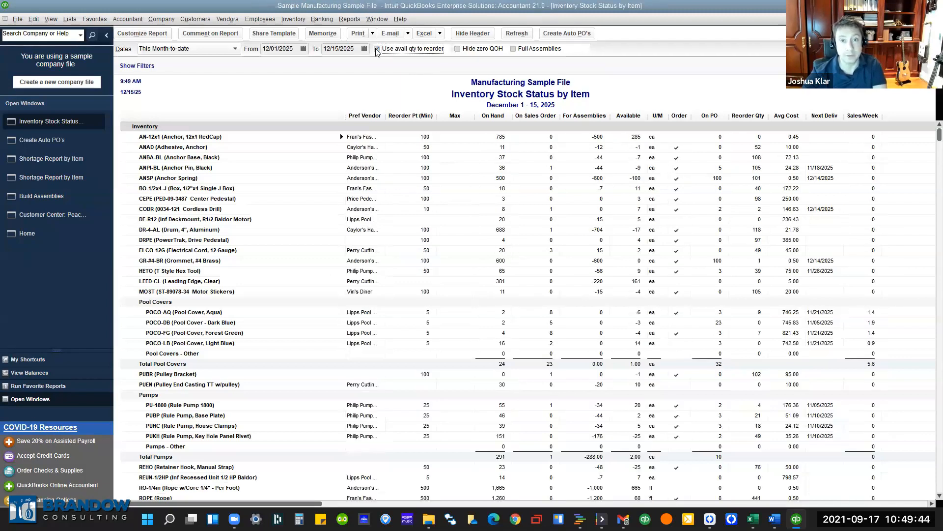
{"action": "left_click", "coordinate": [377, 49]}
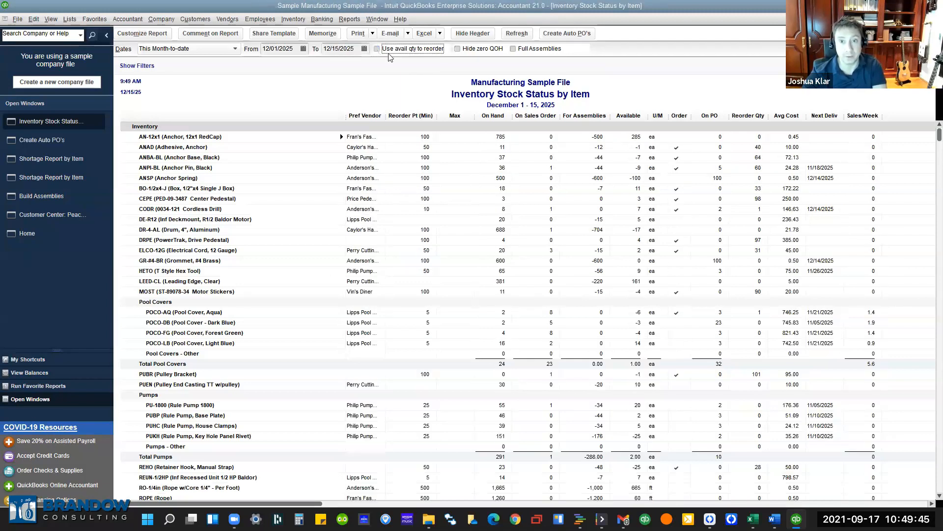
{"action": "left_click", "coordinate": [459, 50]}
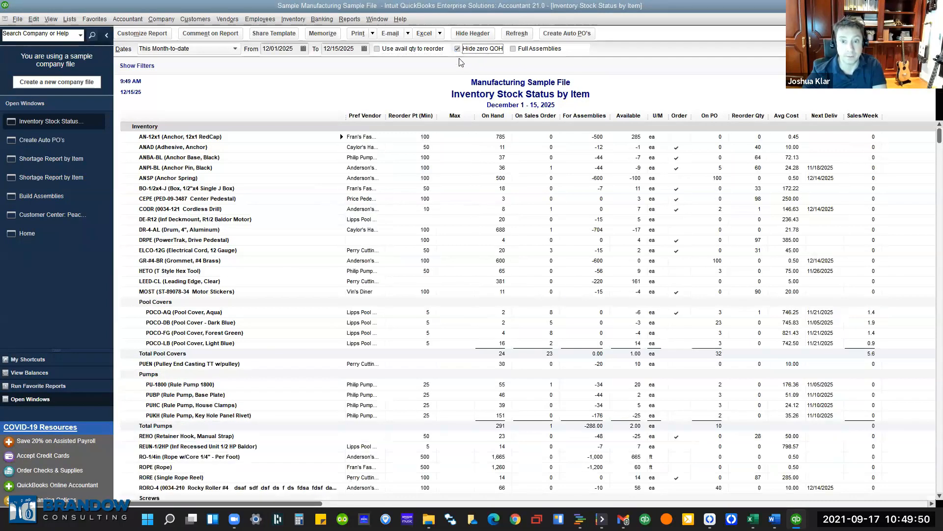
{"action": "scroll", "coordinate": [472, 309], "scroll_direction": "down", "scroll_amount": 5}
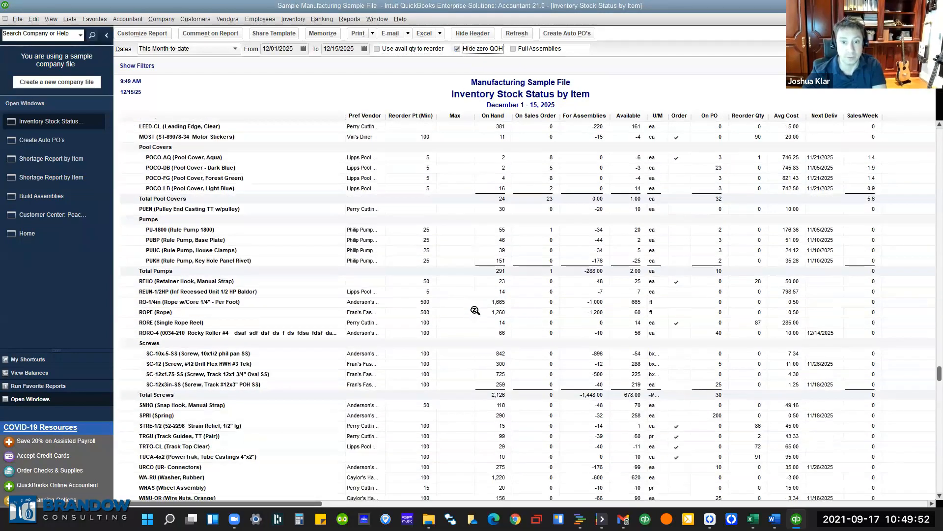
{"action": "scroll", "coordinate": [465, 346], "scroll_direction": "up", "scroll_amount": 5}
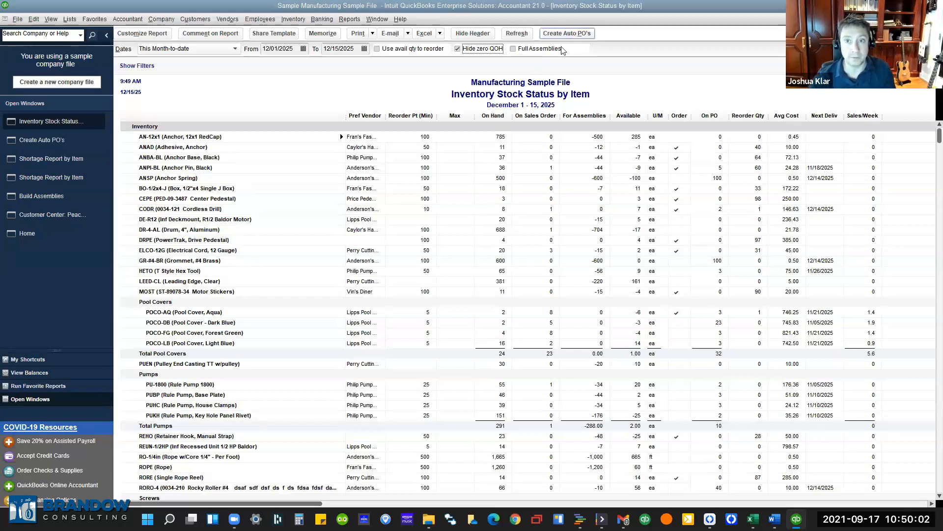
{"action": "left_click", "coordinate": [528, 49]}
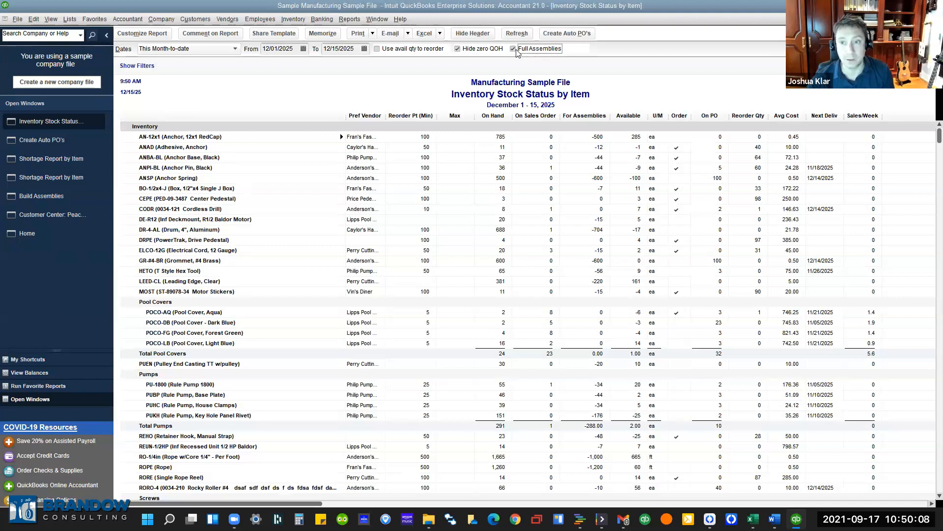
{"action": "left_click", "coordinate": [516, 50]}
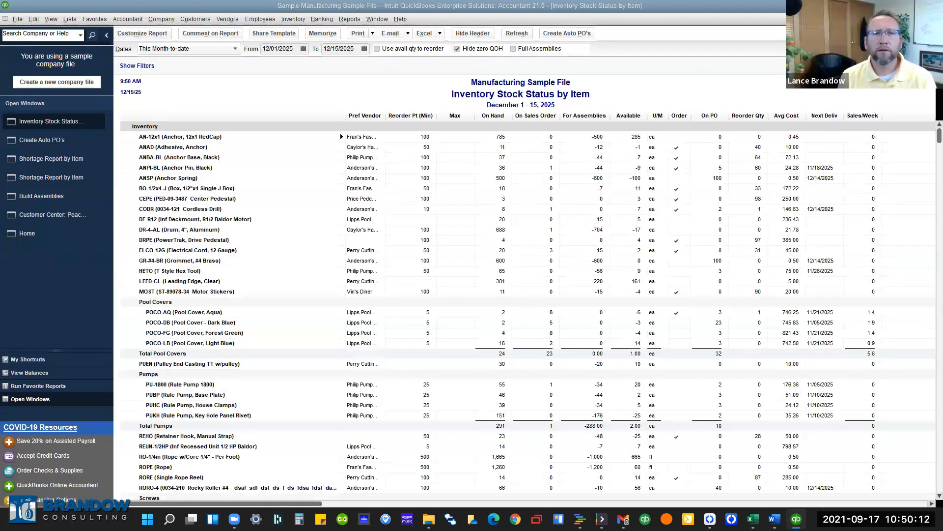
Review the report's Date, Item and Zero QOH filters unchanged, then return to Create Auto PO's.
{"action": "left_click", "coordinate": [382, 198]}
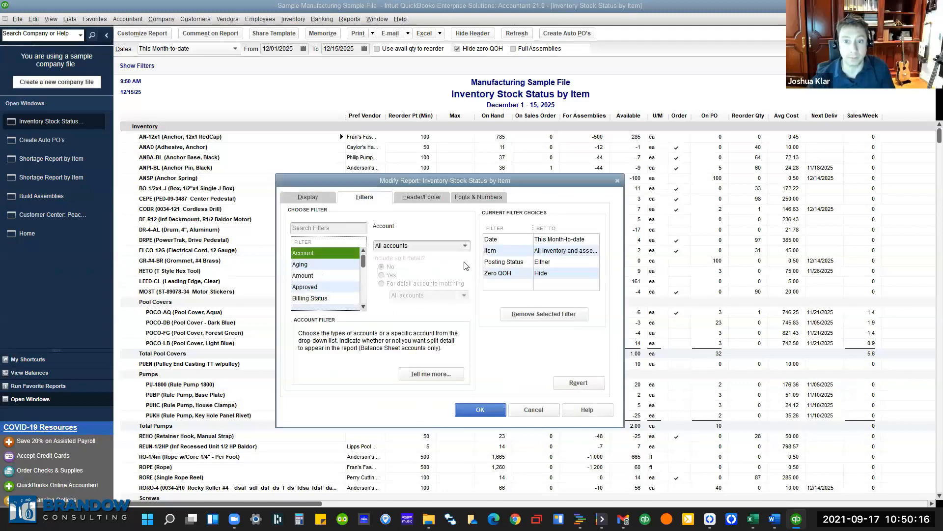
{"action": "left_click", "coordinate": [499, 269]}
{"action": "left_click", "coordinate": [498, 264]}
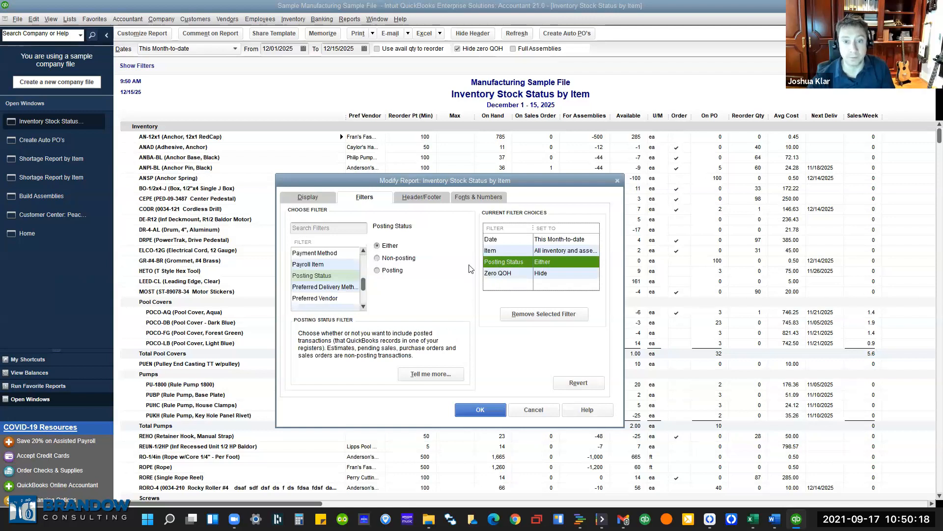
{"action": "left_click", "coordinate": [317, 264]}
{"action": "scroll", "coordinate": [327, 285], "scroll_direction": "up", "scroll_amount": 3}
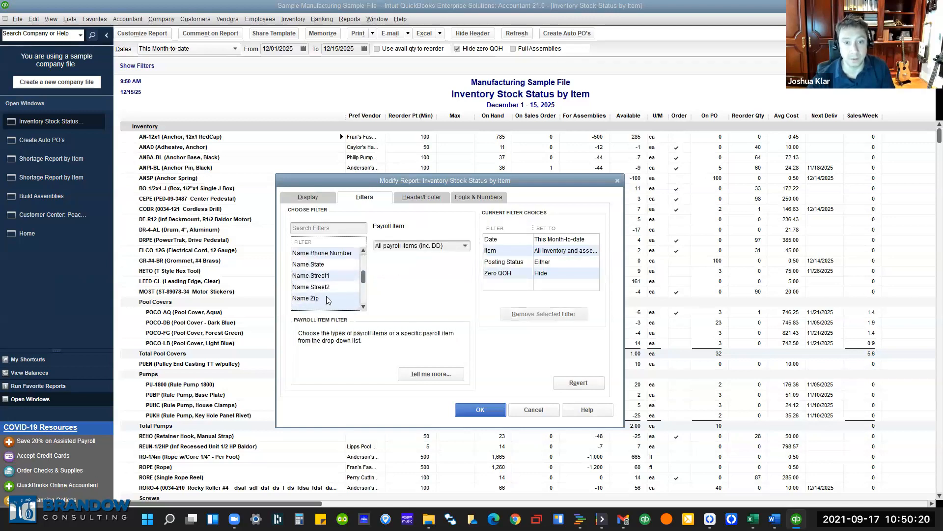
{"action": "left_click", "coordinate": [574, 240]}
{"action": "left_click", "coordinate": [563, 251]}
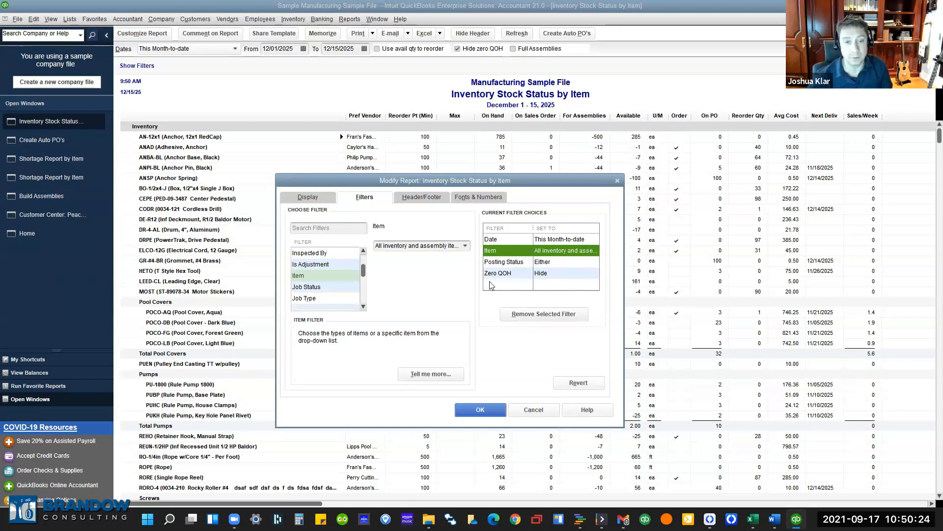
{"action": "left_click", "coordinate": [509, 273]}
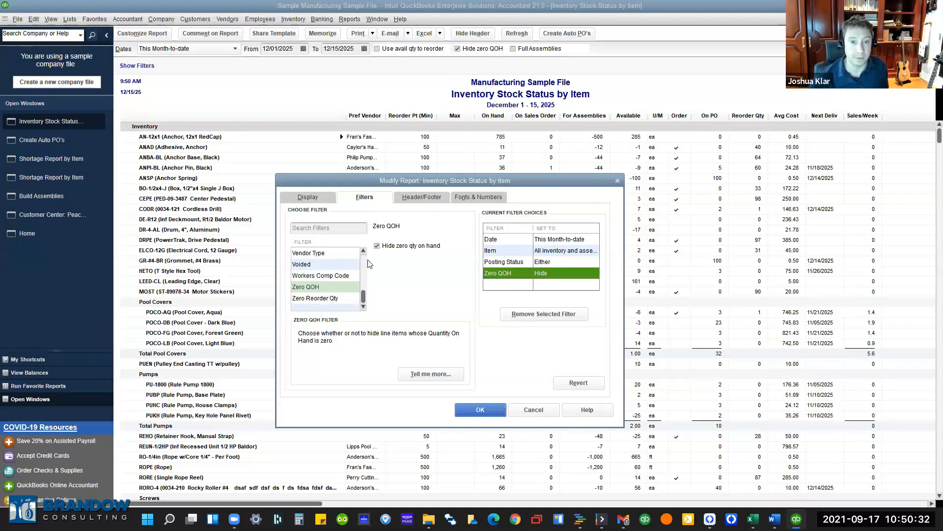
{"action": "scroll", "coordinate": [365, 268], "scroll_direction": "up", "scroll_amount": 5}
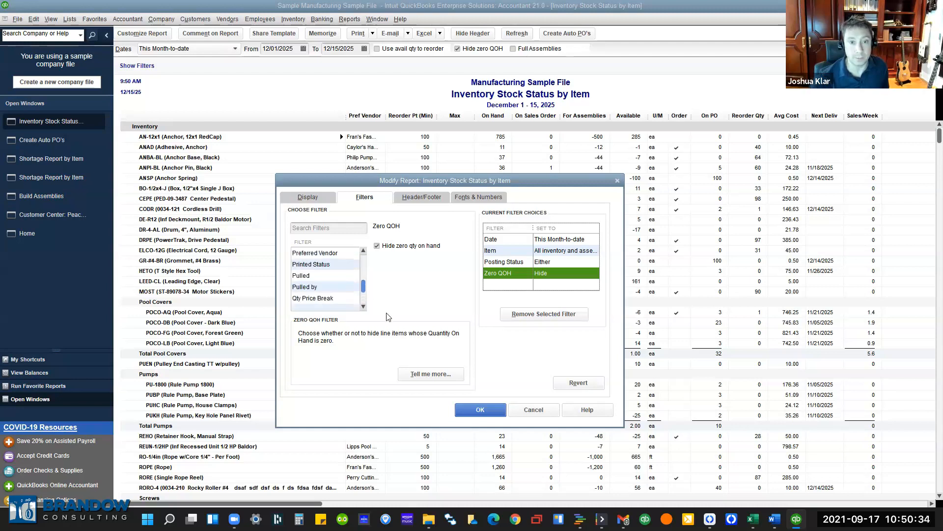
{"action": "left_click", "coordinate": [535, 410]}
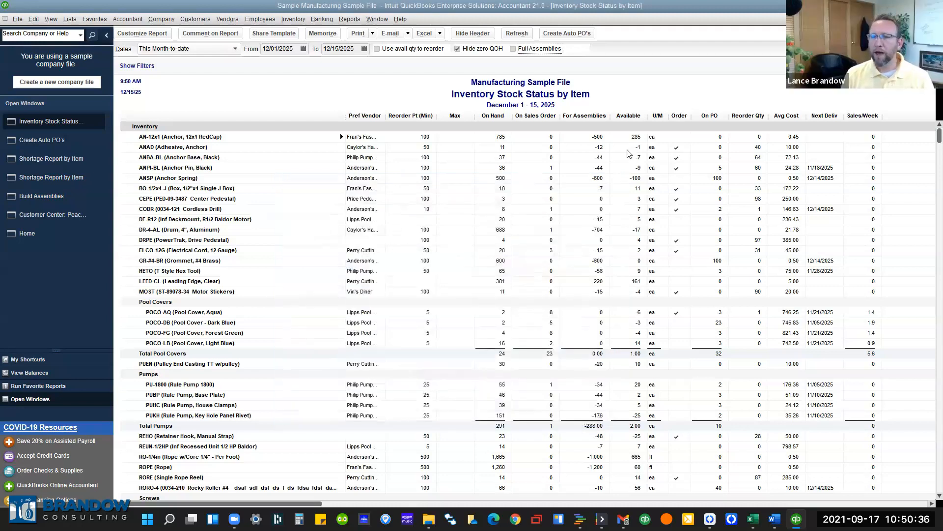
{"action": "left_click", "coordinate": [567, 33]}
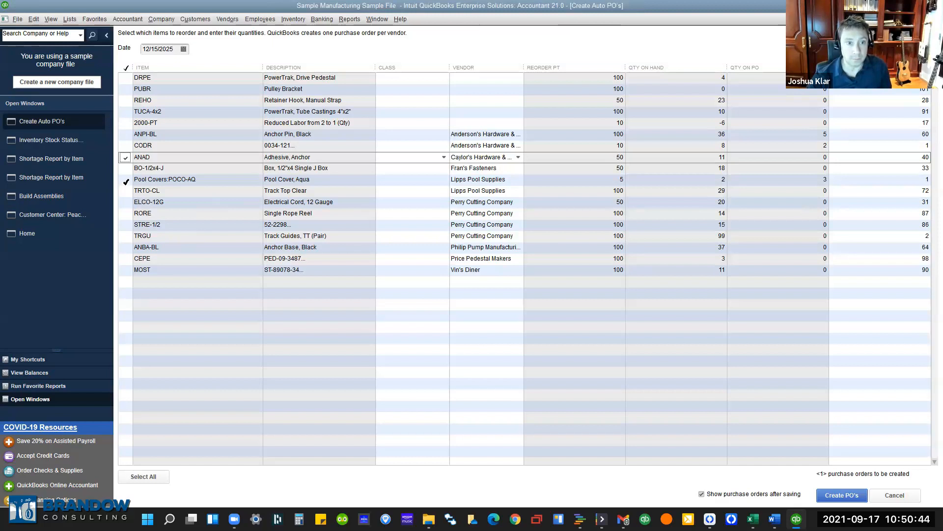
Check POCO-AQ, TRTO-CL and CODR for reordering and create purchase orders 40–42.
{"action": "left_click", "coordinate": [125, 182]}
{"action": "left_click", "coordinate": [126, 191]}
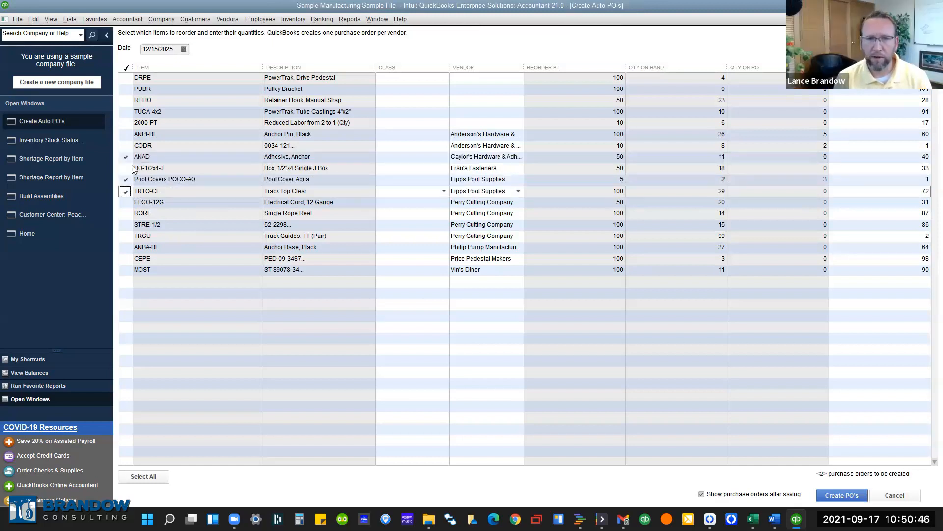
{"action": "left_click", "coordinate": [125, 146]}
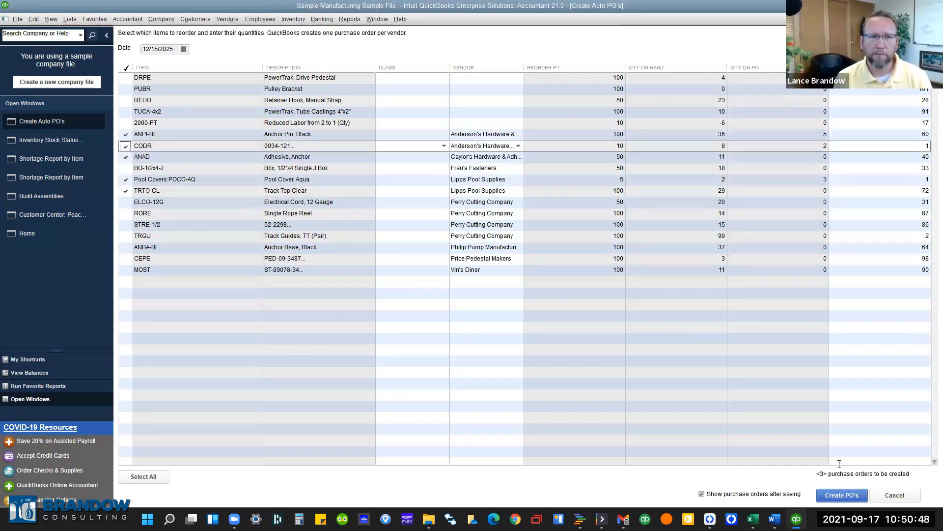
{"action": "left_click", "coordinate": [857, 500]}
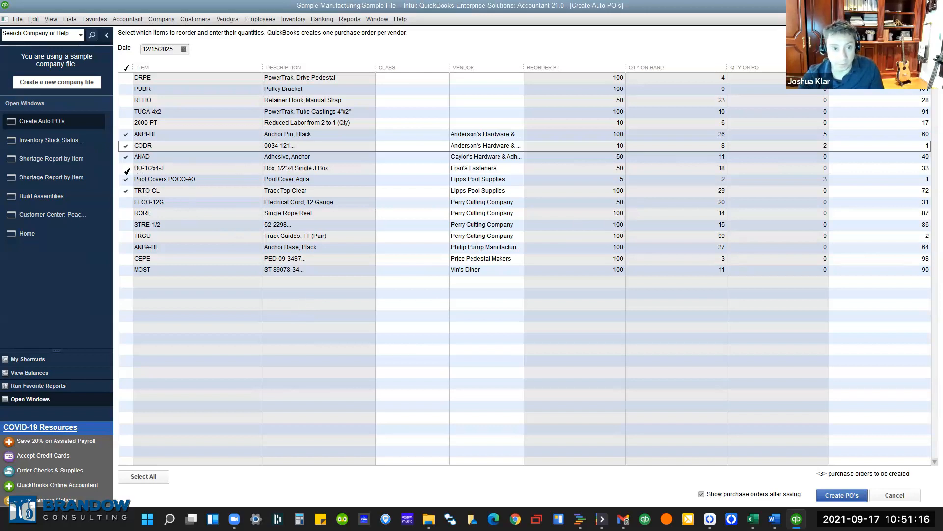
{"action": "left_click", "coordinate": [853, 497]}
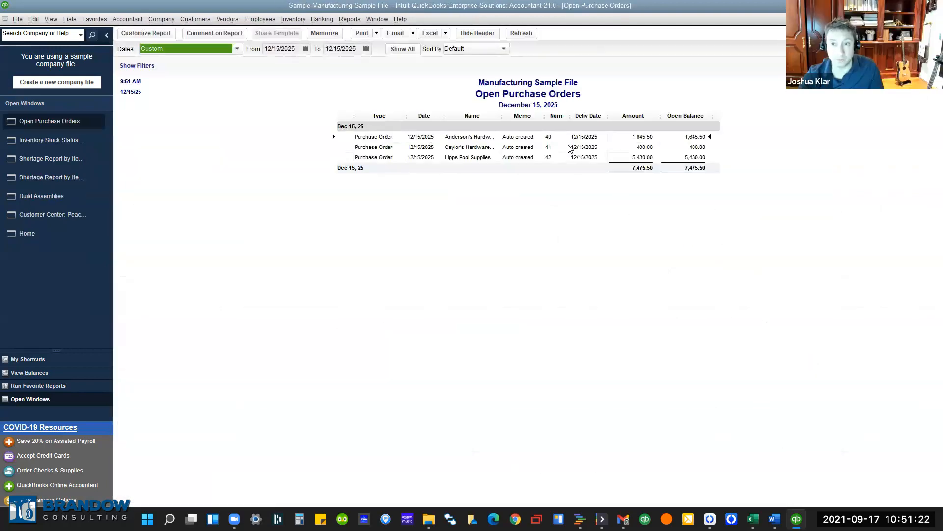
Review Anderson's Hardware purchase order 40, then return to the Inventory Stock Status by Item report.
{"action": "left_click", "coordinate": [529, 137]}
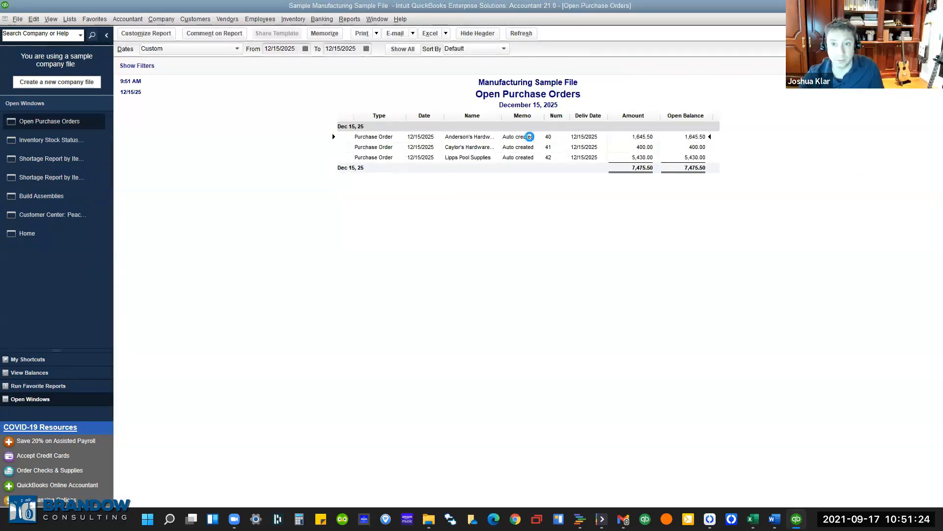
{"action": "double_click", "coordinate": [529, 136]}
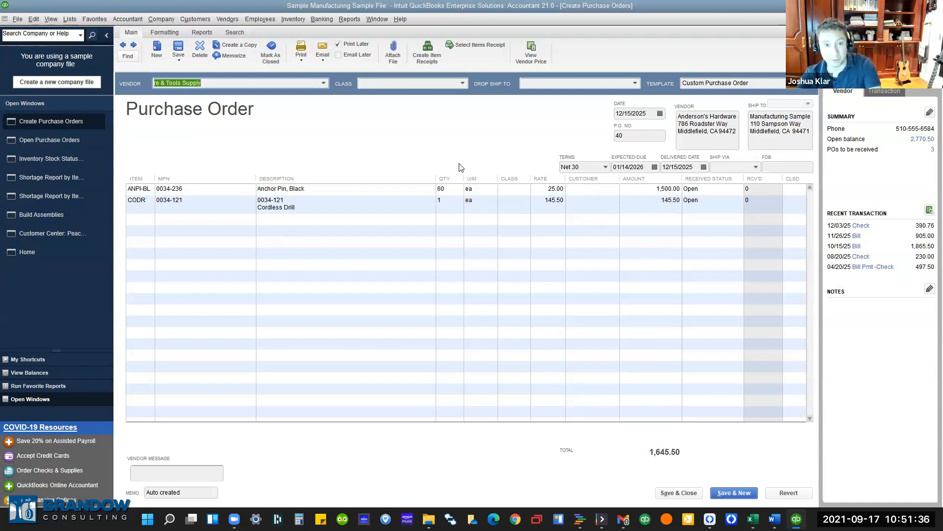
{"action": "key", "text": "Escape"}
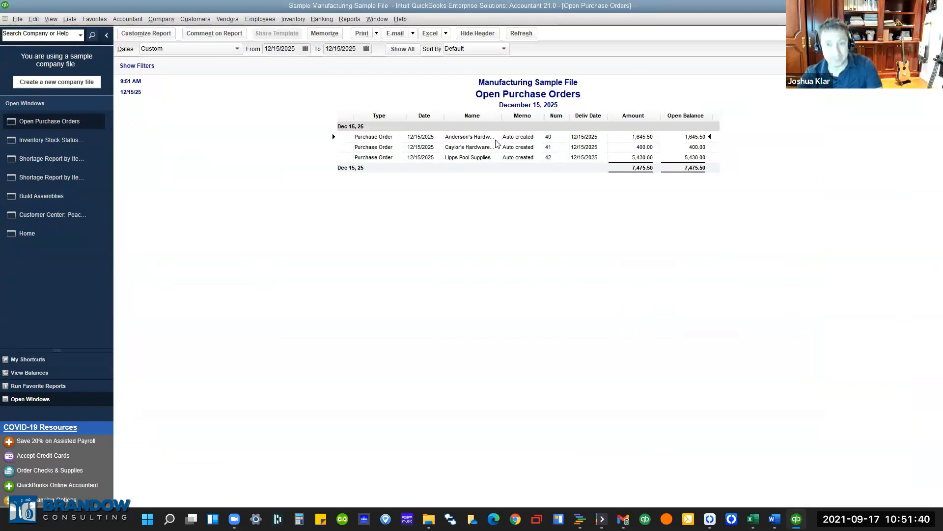
{"action": "key", "text": "ctrl+Tab"}
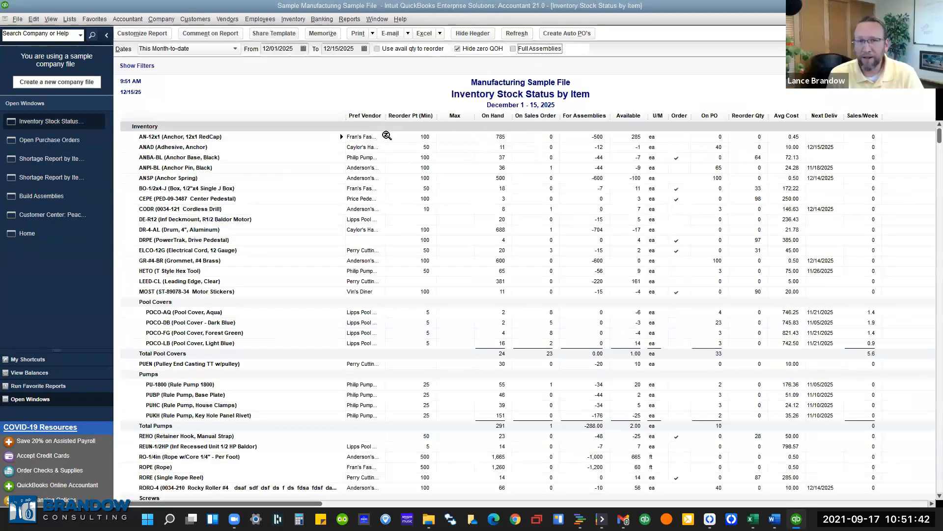
List the items to auto-reorder, mark them all, and dismiss the missing-vendor warning.
{"action": "left_click", "coordinate": [565, 34]}
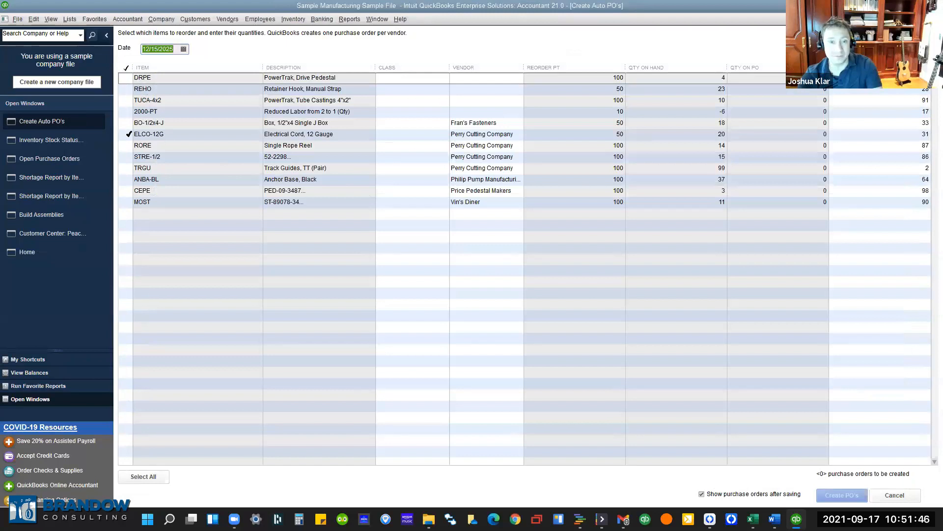
{"action": "left_click", "coordinate": [464, 78]}
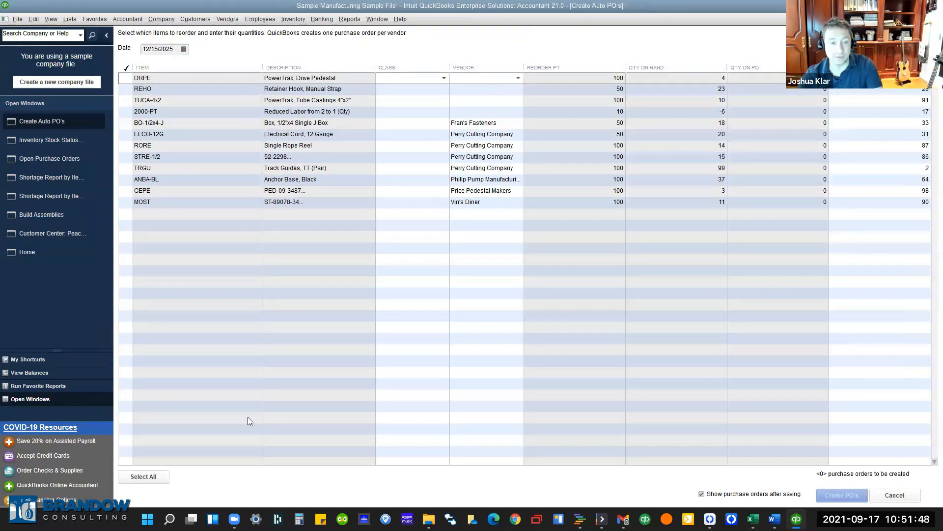
{"action": "left_click", "coordinate": [143, 476]}
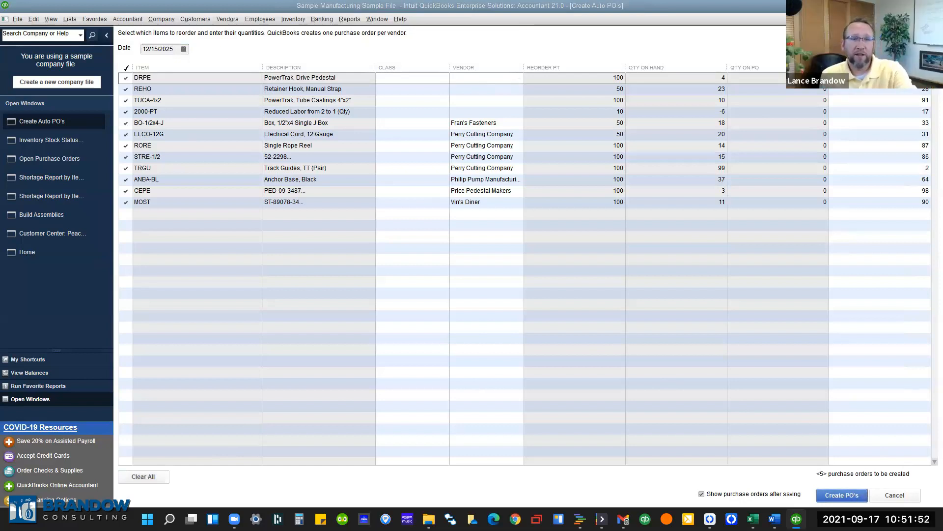
{"action": "left_click", "coordinate": [503, 124]}
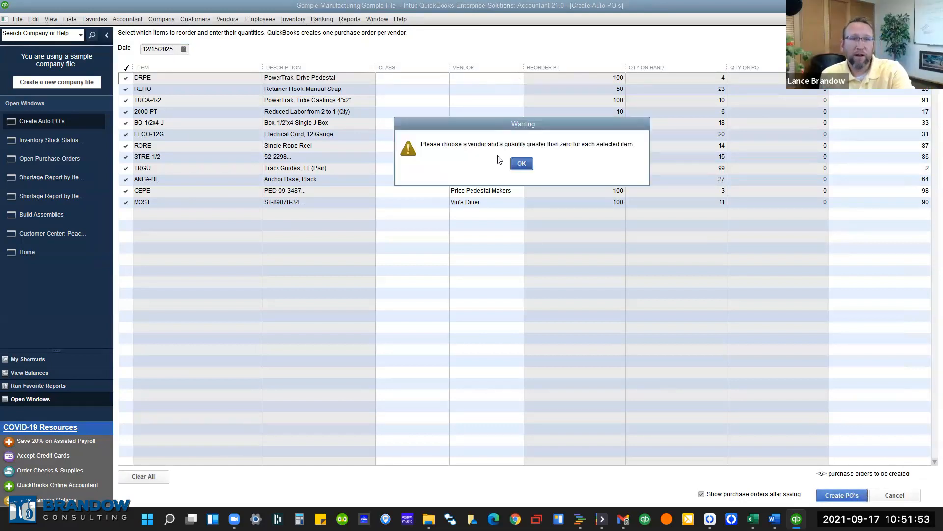
{"action": "left_click", "coordinate": [522, 167]}
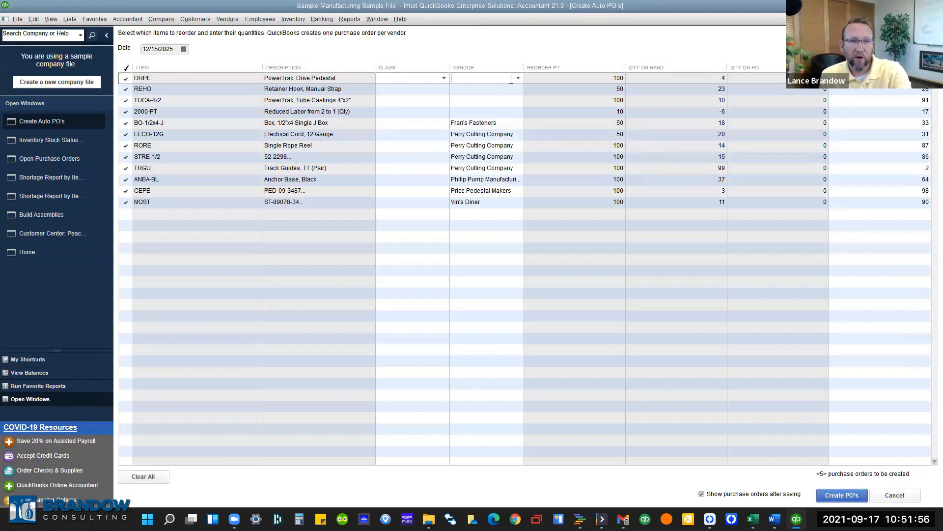
Assign the individual vendor to the DRPE and REHO reorder lines.
{"action": "left_click", "coordinate": [514, 80]}
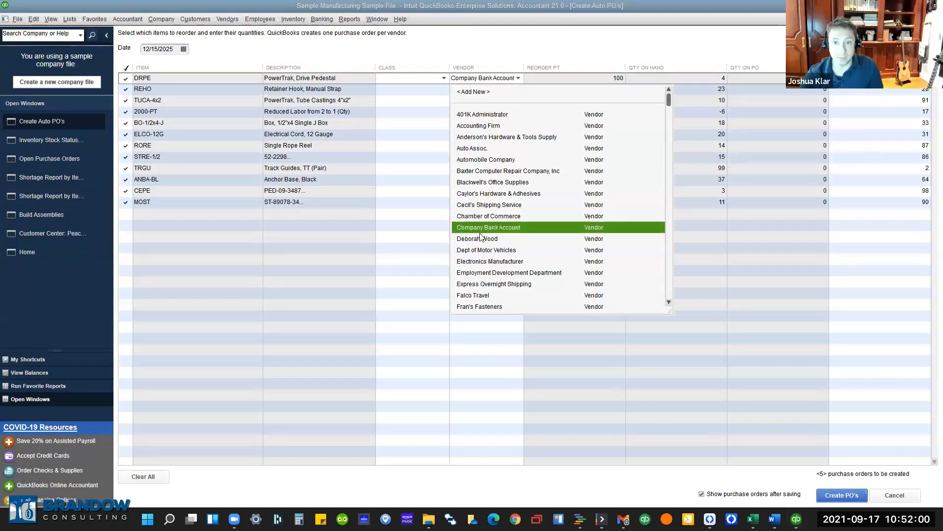
{"action": "left_click", "coordinate": [481, 238]}
{"action": "left_click", "coordinate": [506, 93]}
{"action": "left_click", "coordinate": [518, 89]}
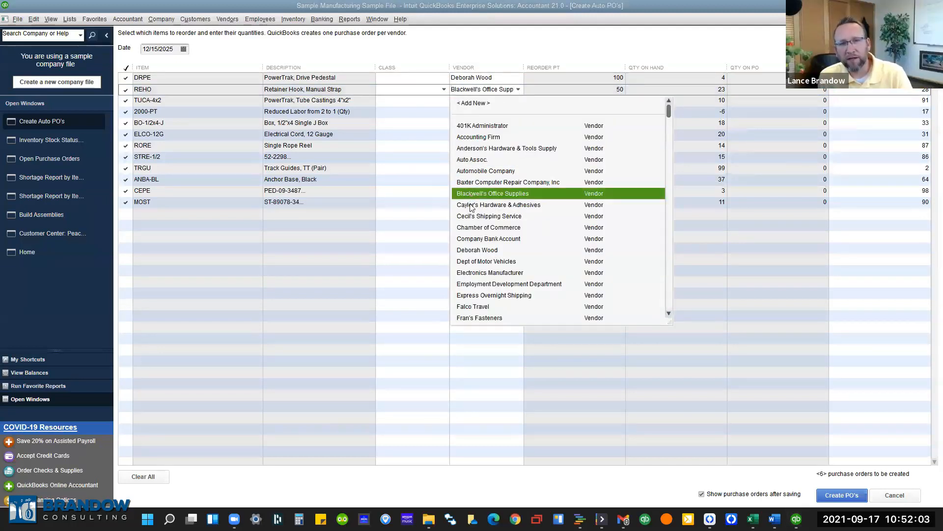
{"action": "left_click", "coordinate": [477, 250]}
Leave the TUCA-4x2 vendor unset and bring up the Item List from the Lists menu.
{"action": "left_click", "coordinate": [506, 99]}
{"action": "left_click", "coordinate": [517, 101]}
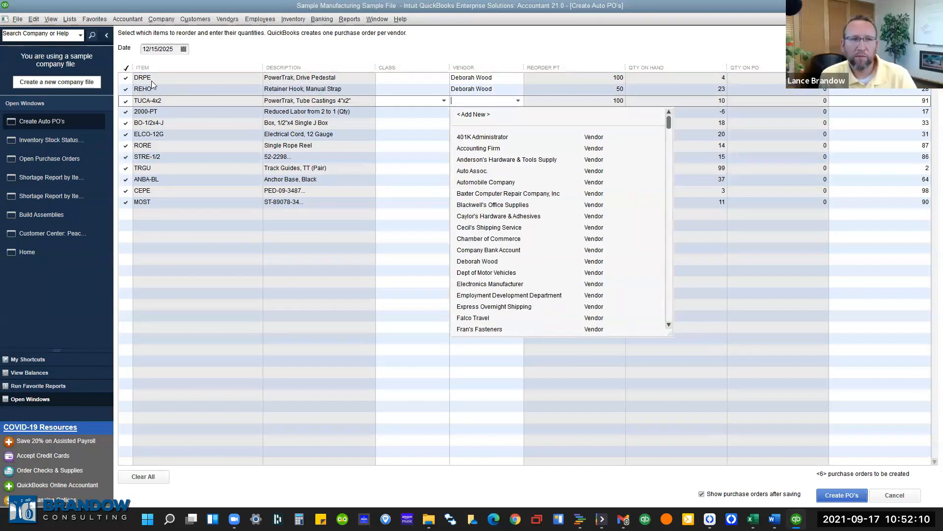
{"action": "left_click", "coordinate": [76, 18]}
{"action": "left_click", "coordinate": [80, 38]}
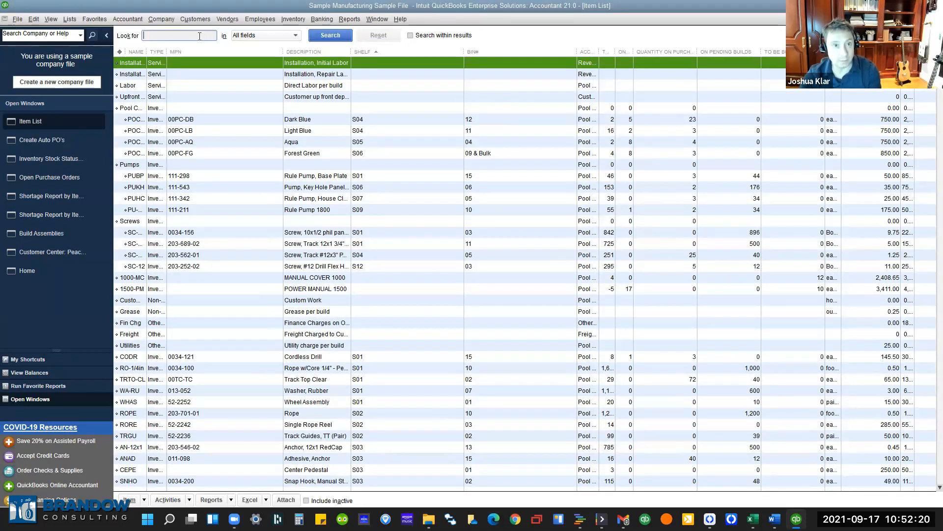
Filter the Item List down to the DRPE item.
{"action": "type", "text": "drpe"}
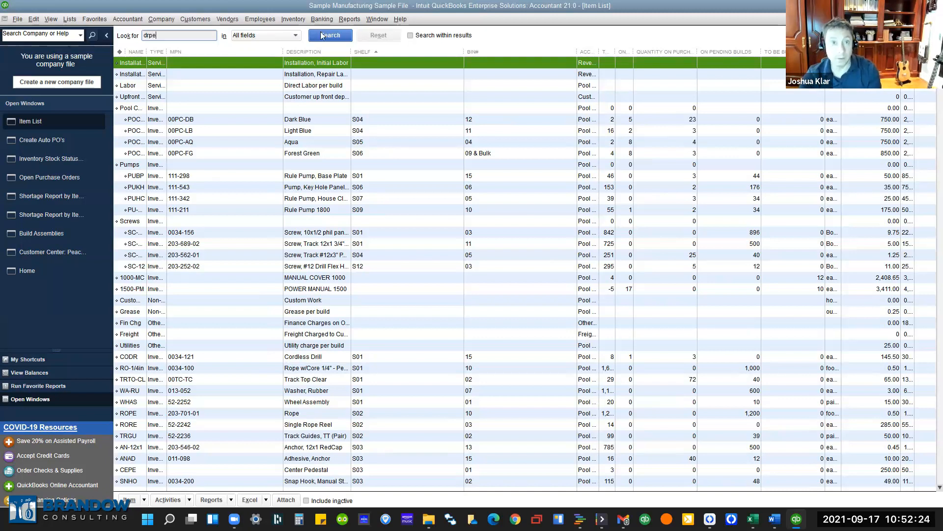
{"action": "left_click", "coordinate": [322, 35]}
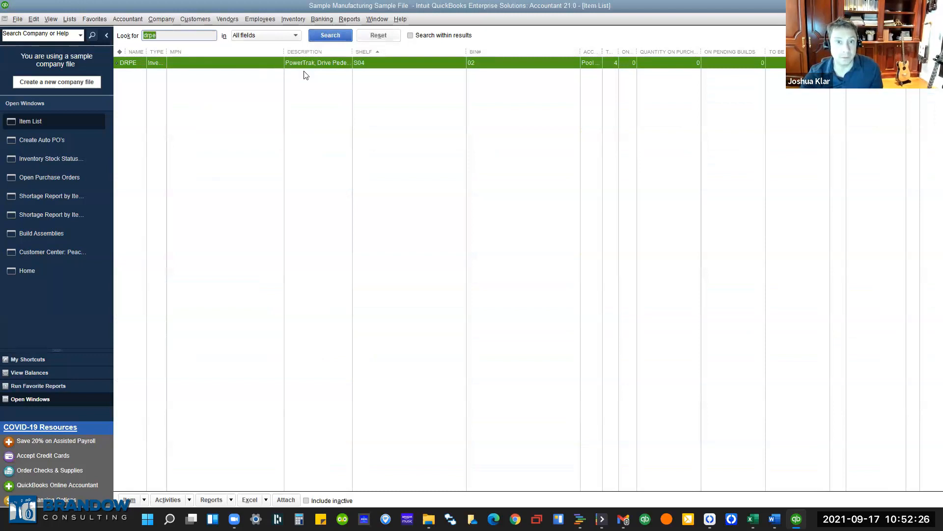
{"action": "right_click", "coordinate": [667, 58]}
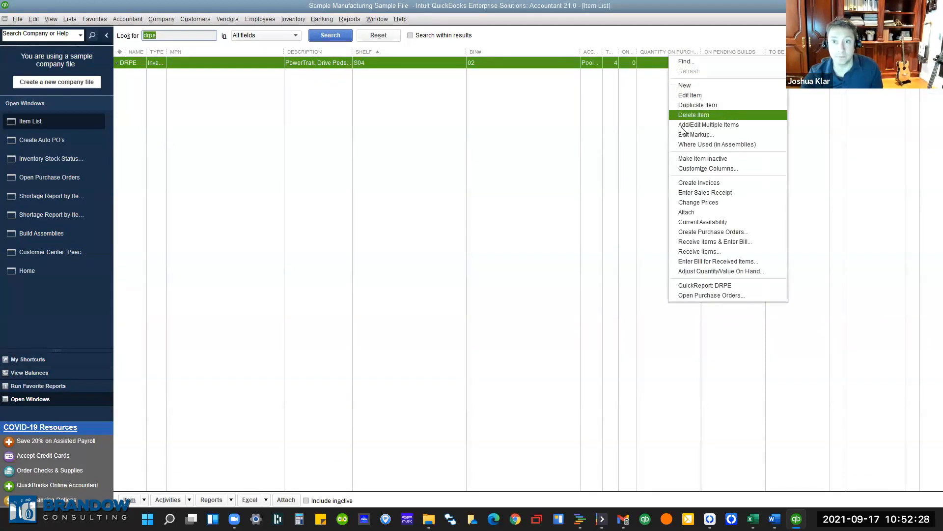
{"action": "left_click", "coordinate": [547, 155]}
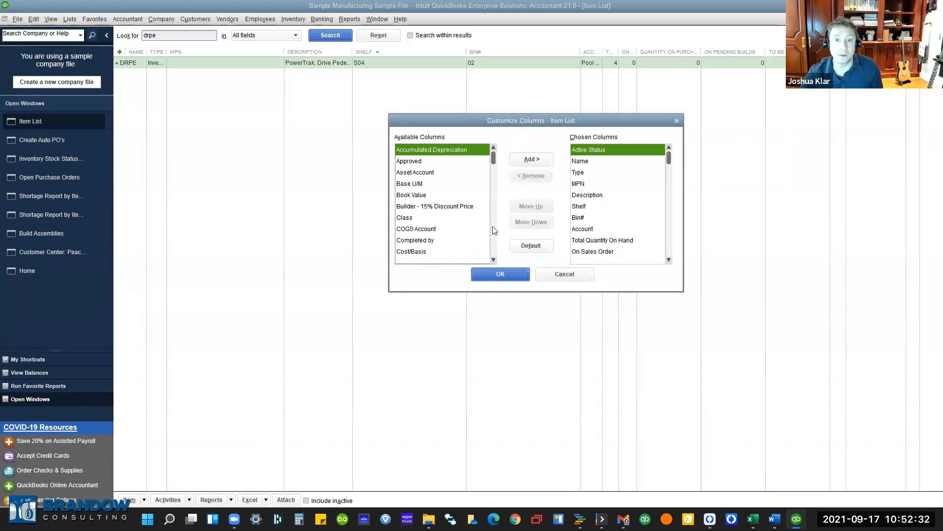
Add the Preferred Vendor column to the Item List's shown columns.
{"action": "left_click", "coordinate": [425, 173]}
{"action": "left_click", "coordinate": [598, 218]}
{"action": "scroll", "coordinate": [598, 246], "scroll_direction": "down", "scroll_amount": 2}
{"action": "scroll", "coordinate": [600, 245], "scroll_direction": "up", "scroll_amount": 2}
{"action": "scroll", "coordinate": [600, 246], "scroll_direction": "up", "scroll_amount": 1}
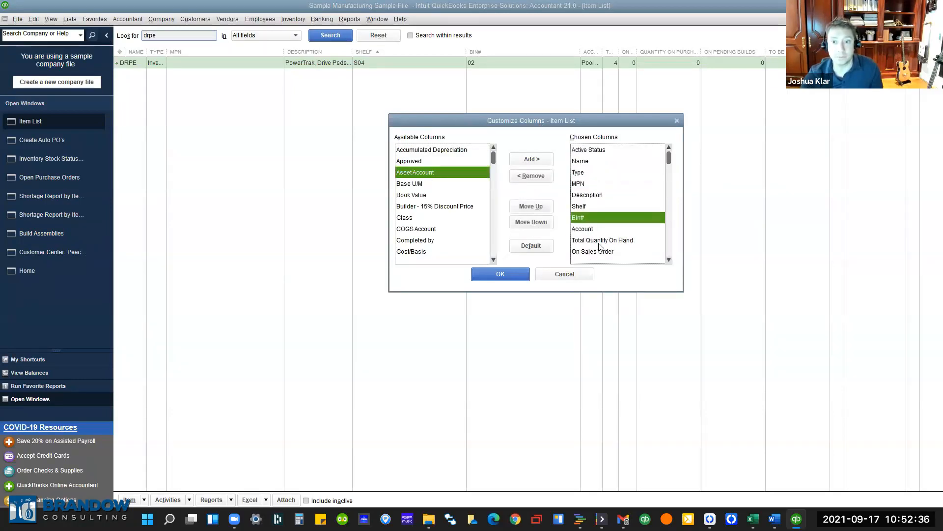
{"action": "scroll", "coordinate": [463, 211], "scroll_direction": "up", "scroll_amount": 1}
{"action": "scroll", "coordinate": [461, 213], "scroll_direction": "down", "scroll_amount": 7}
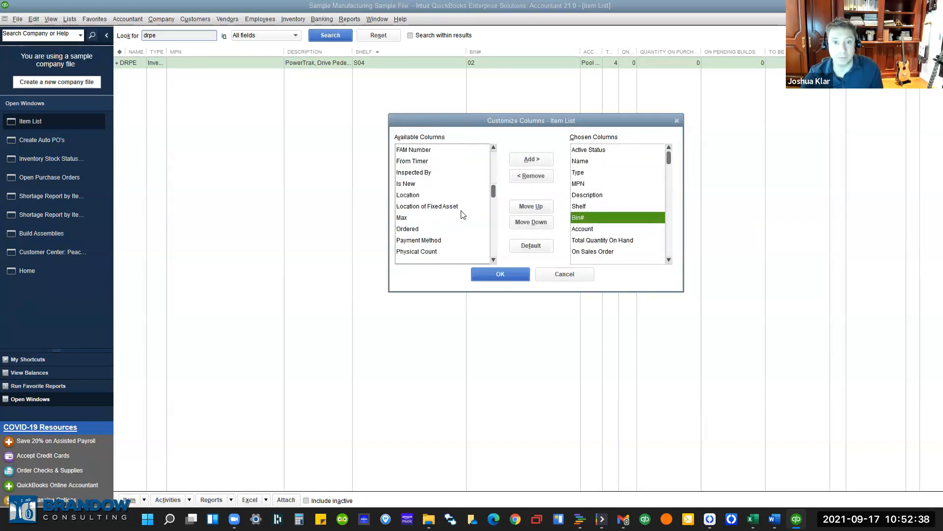
{"action": "scroll", "coordinate": [422, 246], "scroll_direction": "down", "scroll_amount": 6}
{"action": "scroll", "coordinate": [409, 228], "scroll_direction": "up", "scroll_amount": 2}
{"action": "scroll", "coordinate": [408, 228], "scroll_direction": "up", "scroll_amount": 4}
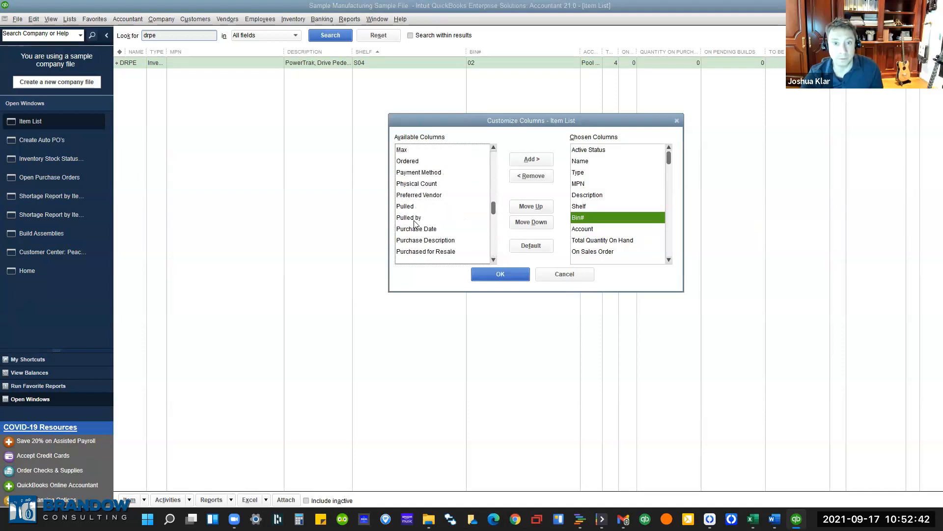
{"action": "scroll", "coordinate": [440, 243], "scroll_direction": "down", "scroll_amount": 1}
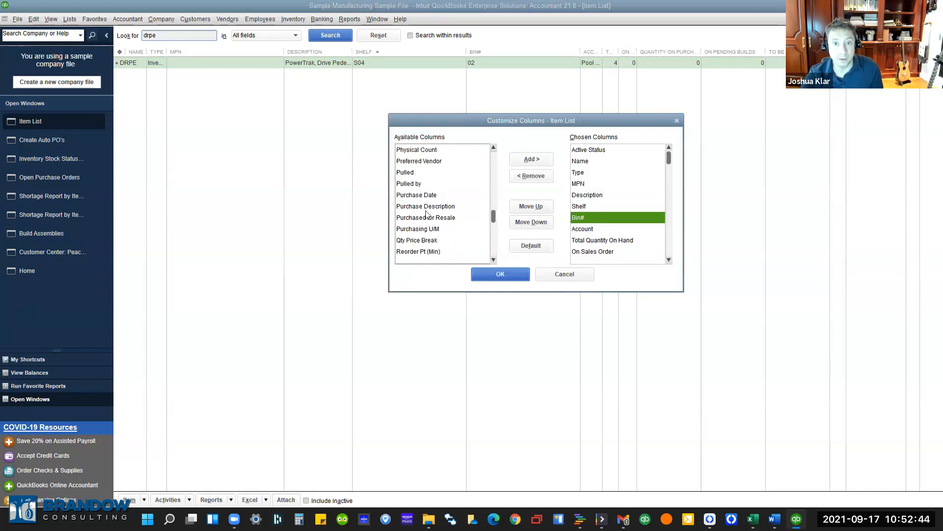
{"action": "left_click", "coordinate": [422, 161]}
{"action": "left_click", "coordinate": [530, 159]}
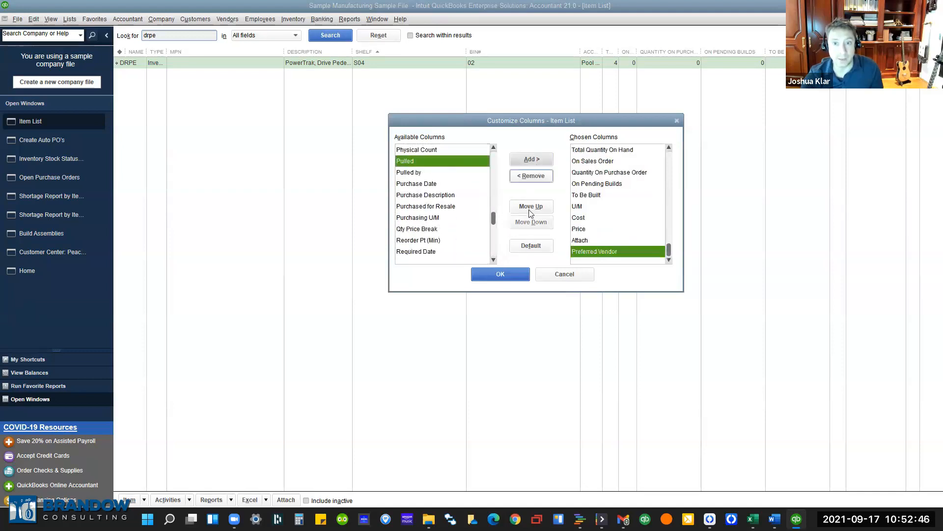
Move Preferred Vendor to the top of the column order and apply the layout.
{"action": "double_click", "coordinate": [530, 207]}
{"action": "triple_click", "coordinate": [530, 206]}
{"action": "triple_click", "coordinate": [530, 206]}
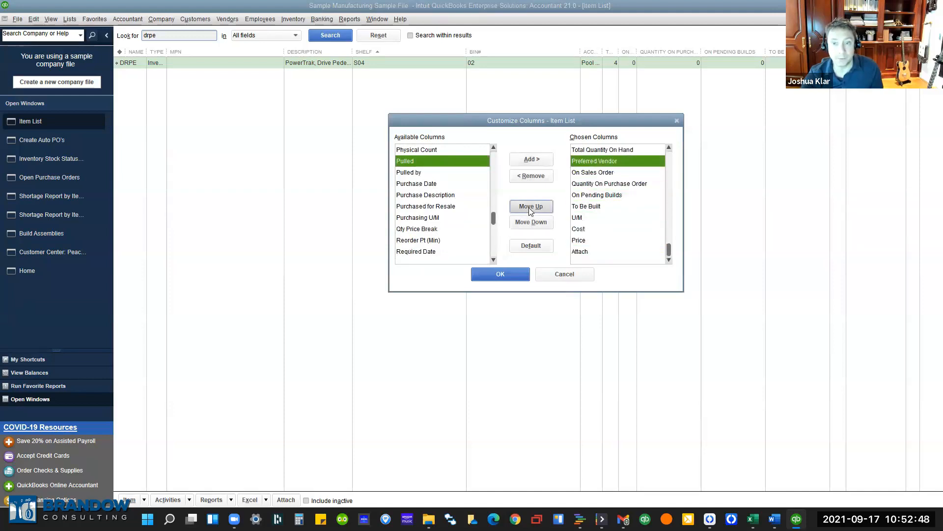
{"action": "triple_click", "coordinate": [530, 206]}
{"action": "triple_click", "coordinate": [531, 206]}
{"action": "double_click", "coordinate": [531, 206]}
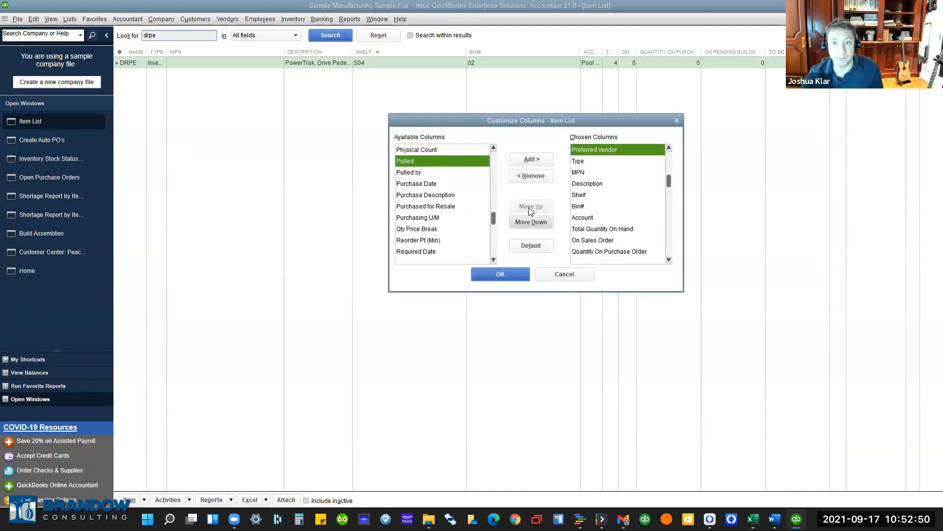
{"action": "left_click", "coordinate": [498, 273]}
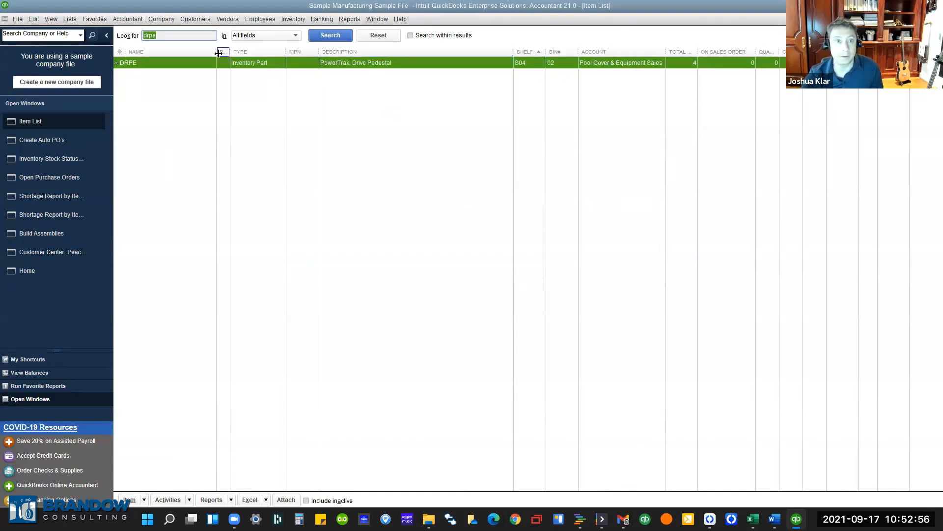
Widen the Preferred Vendor column, set DRPE's preferred vendor to the individual vendor, and close the list.
{"action": "left_click_drag", "start_coordinate": [230, 53], "coordinate": [297, 57]}
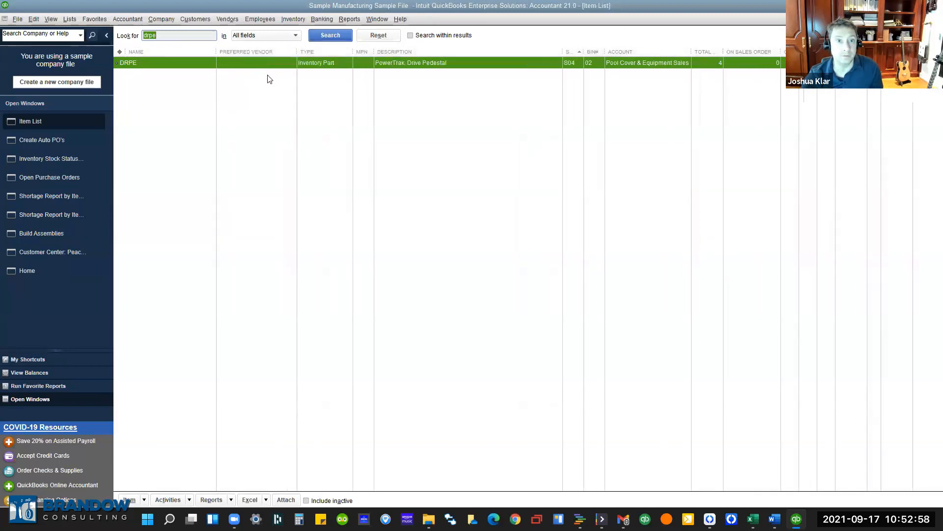
{"action": "double_click", "coordinate": [157, 64]}
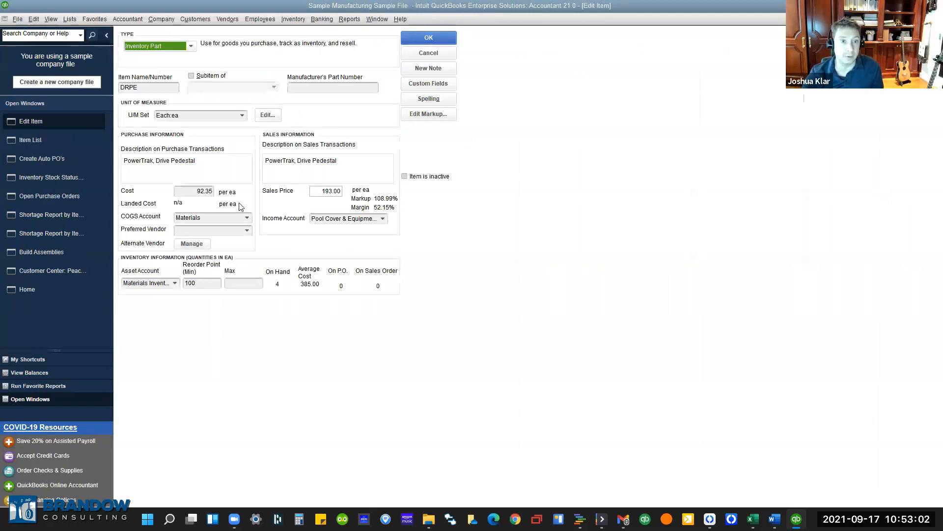
{"action": "left_click", "coordinate": [186, 232]}
{"action": "left_click", "coordinate": [247, 231]}
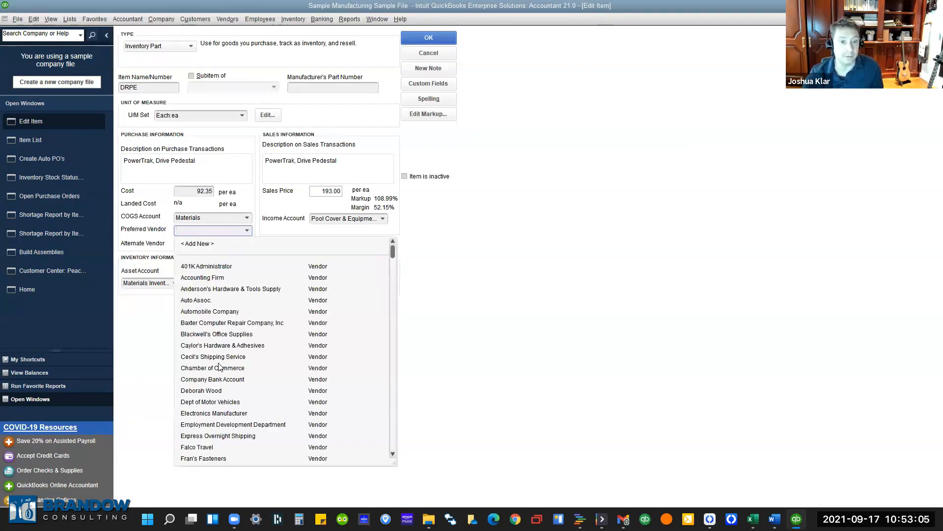
{"action": "left_click", "coordinate": [210, 393]}
{"action": "left_click", "coordinate": [428, 38]}
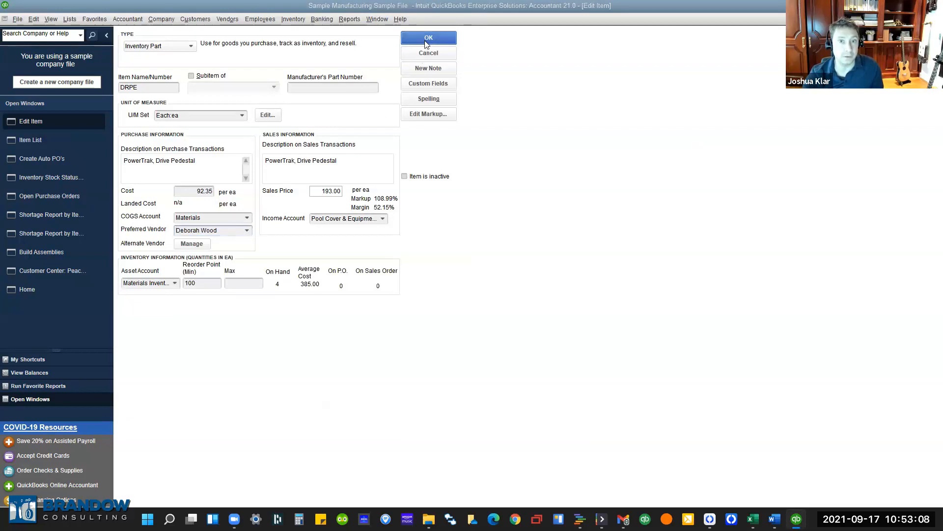
{"action": "left_click", "coordinate": [539, 322]}
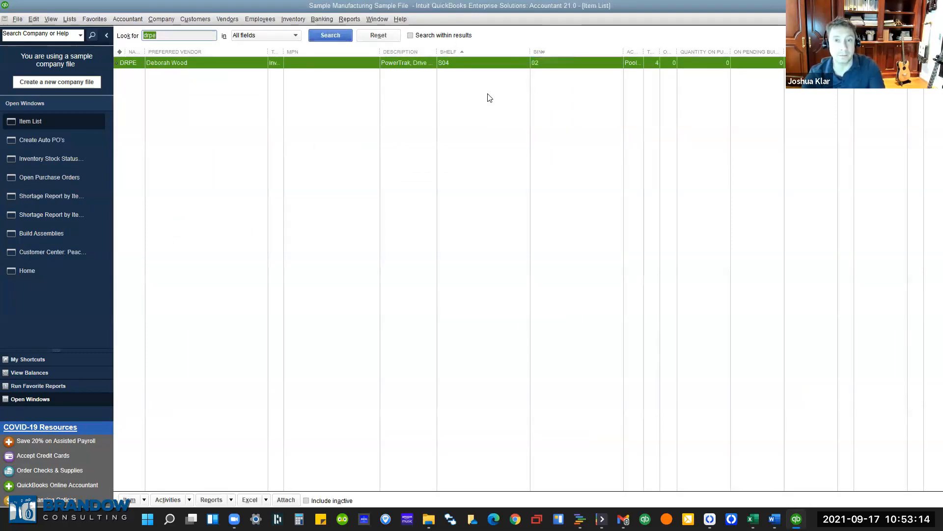
{"action": "key", "text": "Escape"}
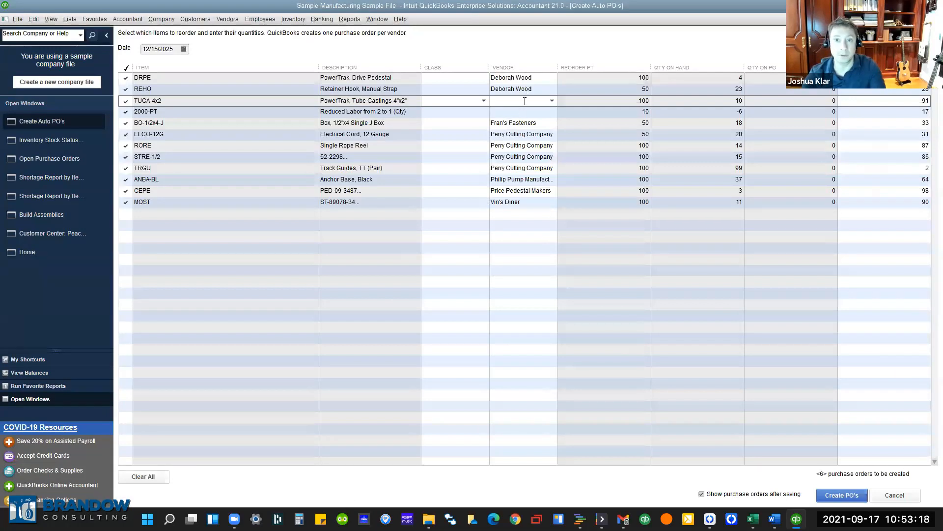
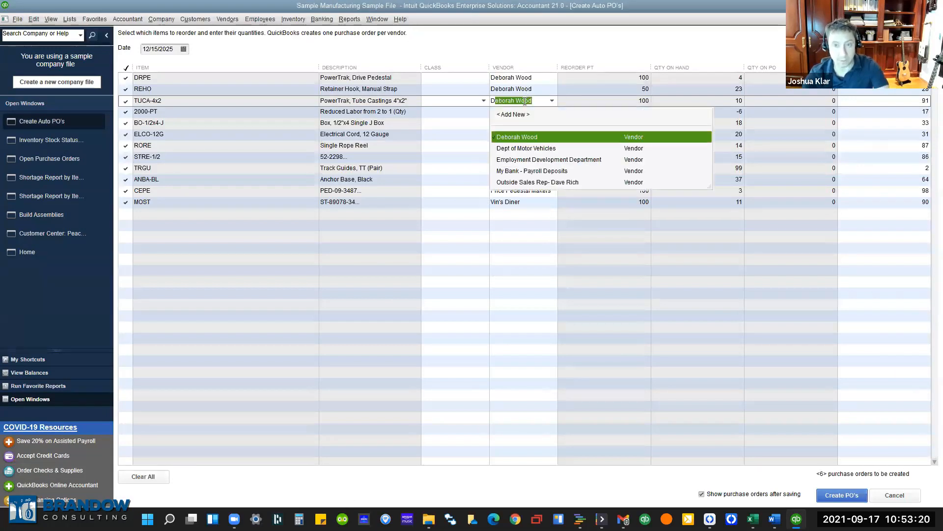
Enter the individual vendor for TUCA-4x2 and 2000-PT and create purchase orders 43–46.
{"action": "left_click", "coordinate": [522, 102]}
{"action": "left_click", "coordinate": [519, 110]}
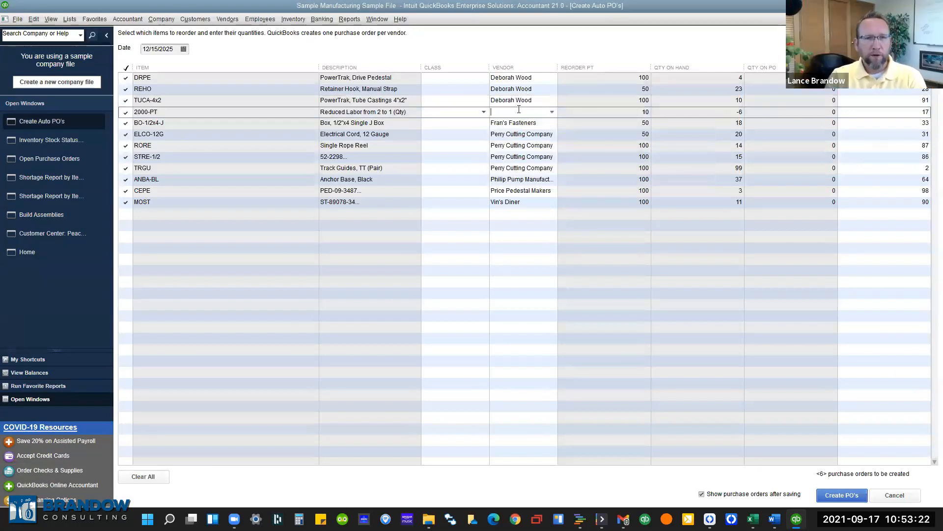
{"action": "key", "text": "Tab"}
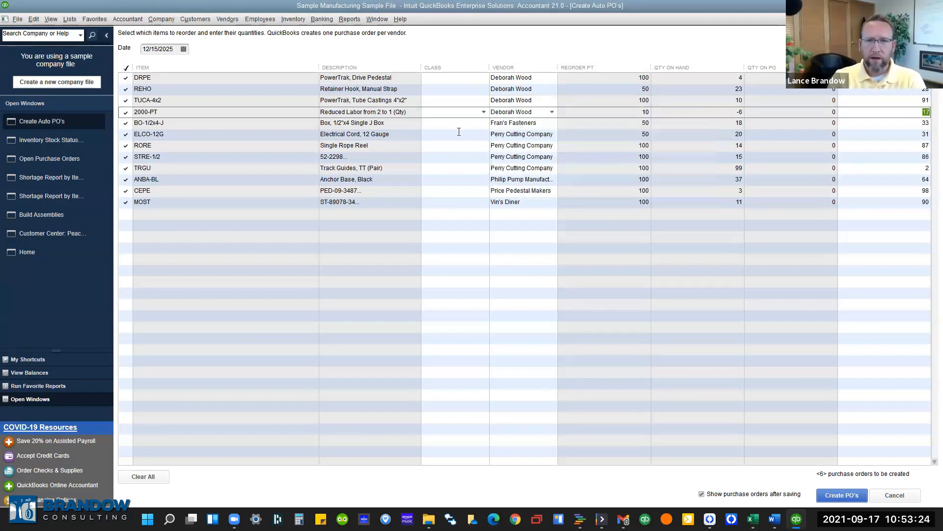
{"action": "left_click", "coordinate": [825, 496]}
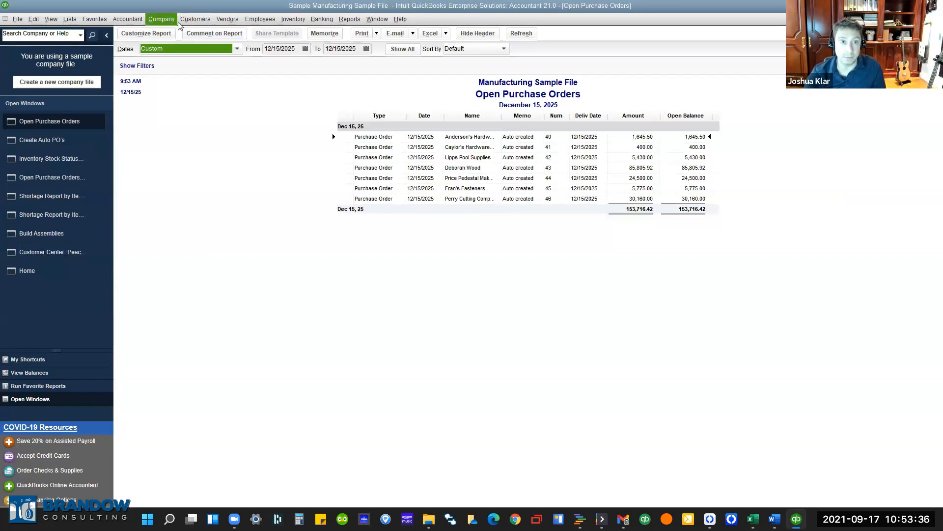
Show today's purchase orders, POs 40–46 totalling 153,716.42, in the Vendor Center transactions.
{"action": "left_click", "coordinate": [222, 22]}
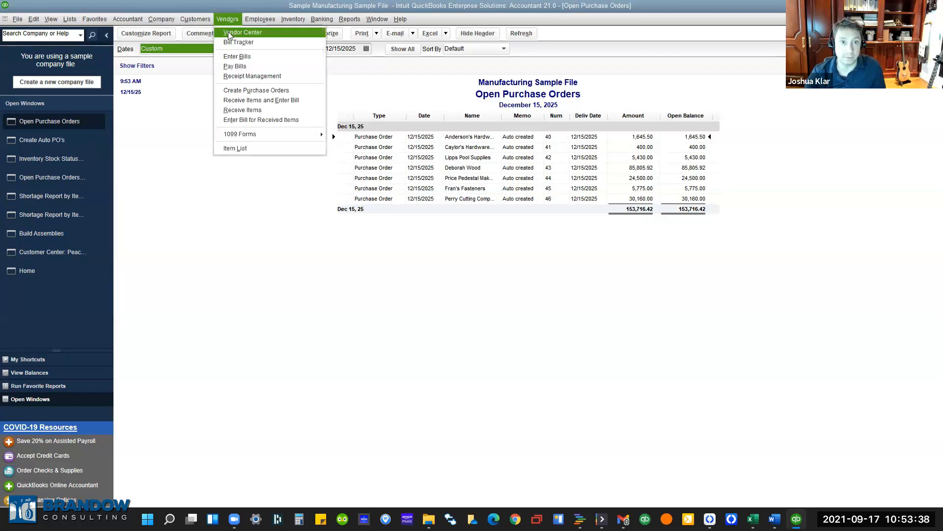
{"action": "left_click", "coordinate": [240, 33]}
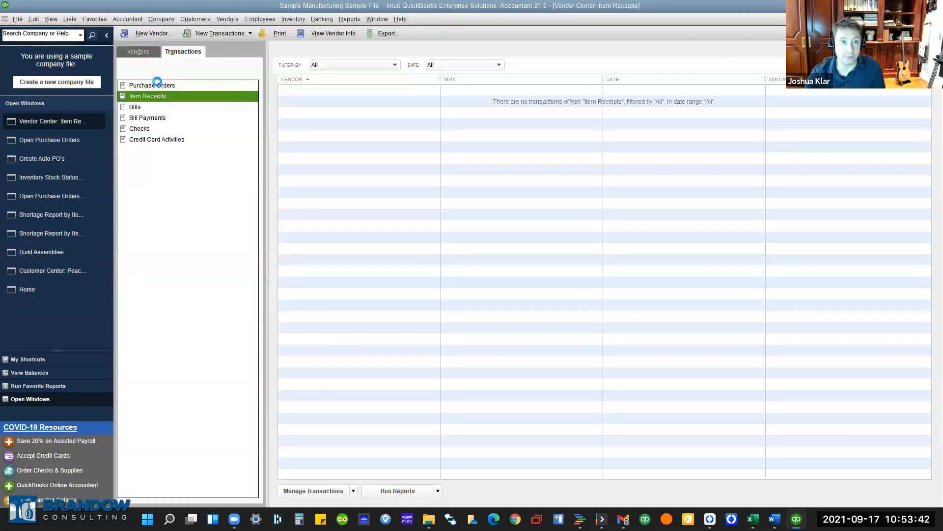
{"action": "left_click", "coordinate": [158, 85]}
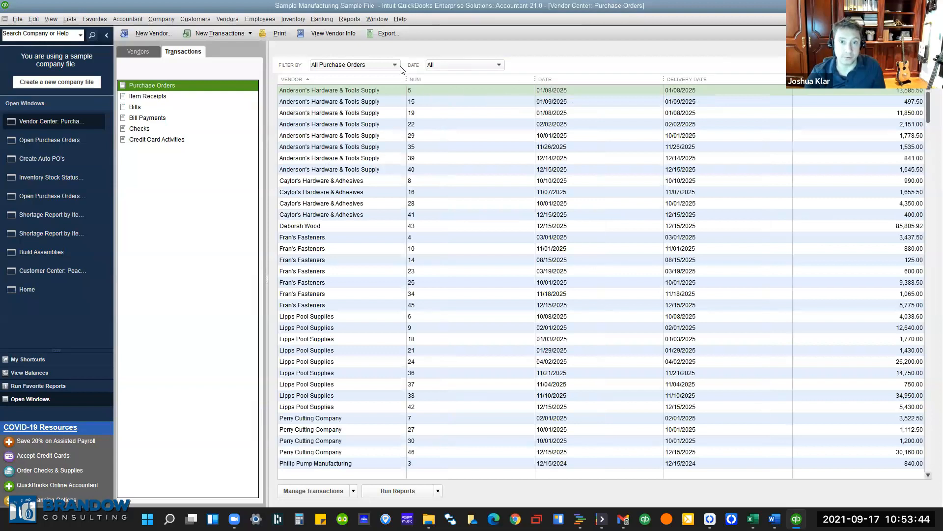
{"action": "left_click", "coordinate": [453, 69]}
{"action": "left_click", "coordinate": [454, 88]}
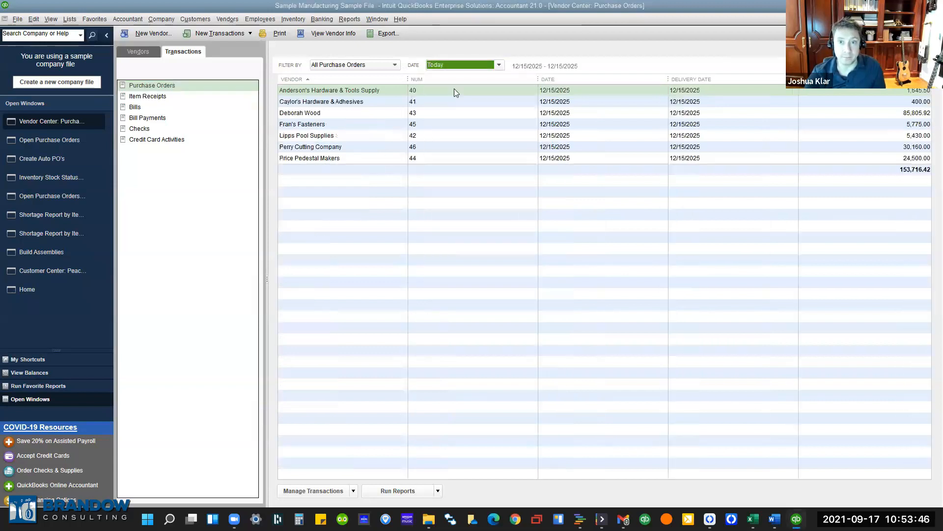
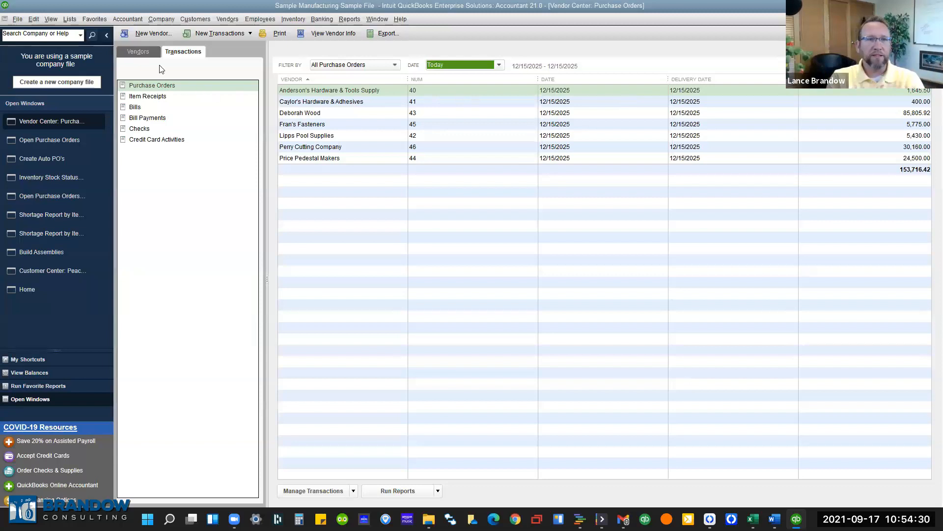
Switch the Vendor Center to the Vendors tab to list active vendors and their balances.
{"action": "left_click", "coordinate": [149, 51]}
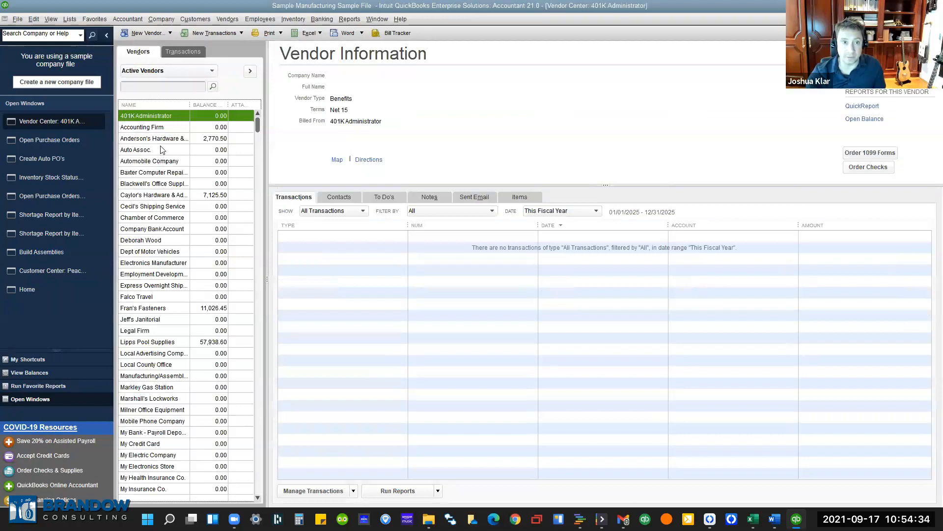
{"action": "left_click", "coordinate": [142, 229]}
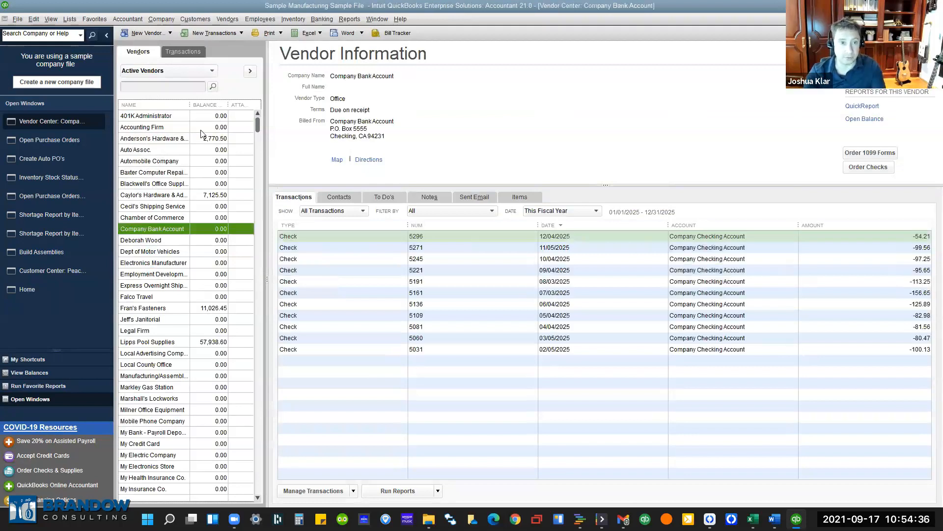
{"action": "left_click", "coordinate": [220, 105]}
{"action": "left_click", "coordinate": [220, 105]}
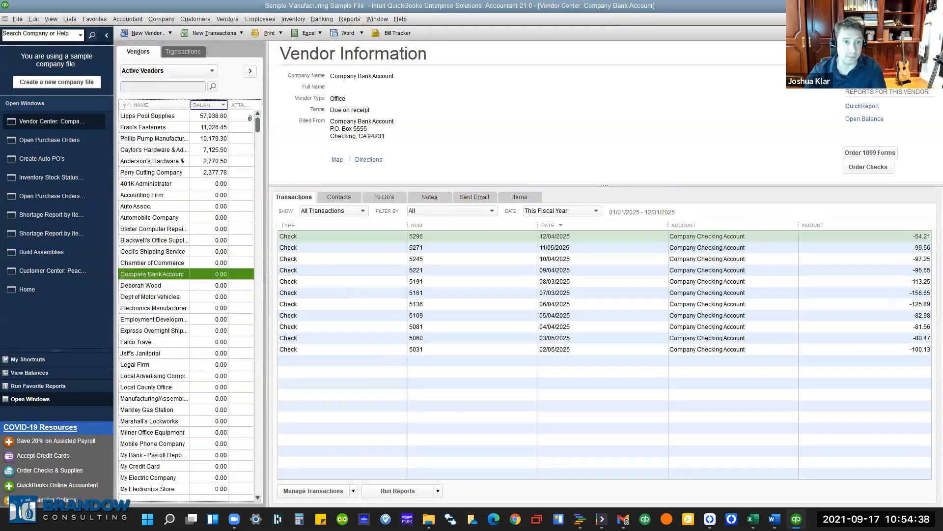
{"action": "left_click", "coordinate": [147, 127]}
{"action": "left_click", "coordinate": [152, 161]}
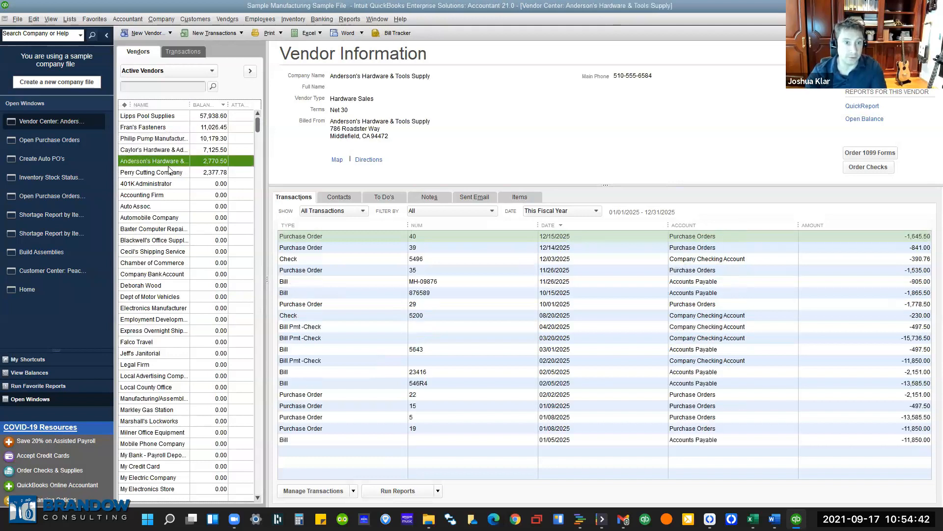
{"action": "left_click", "coordinate": [152, 284]}
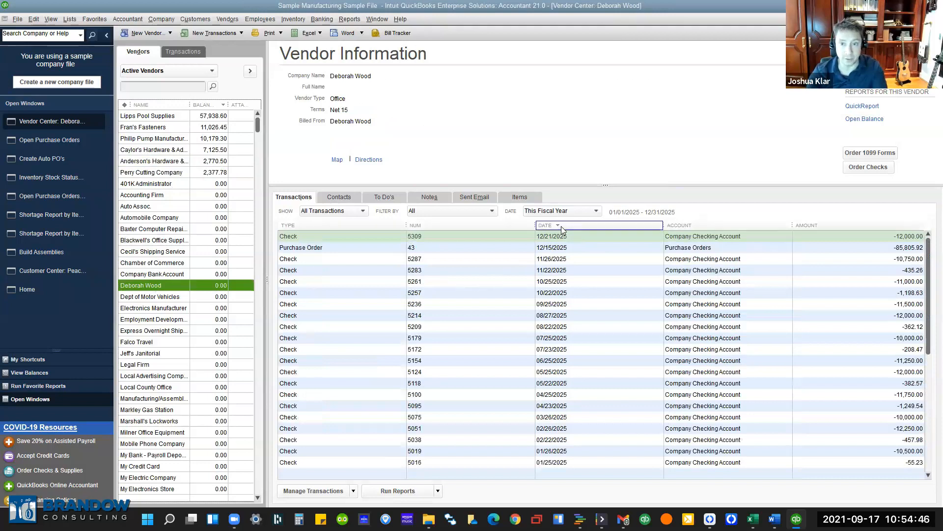
{"action": "left_click", "coordinate": [347, 226]}
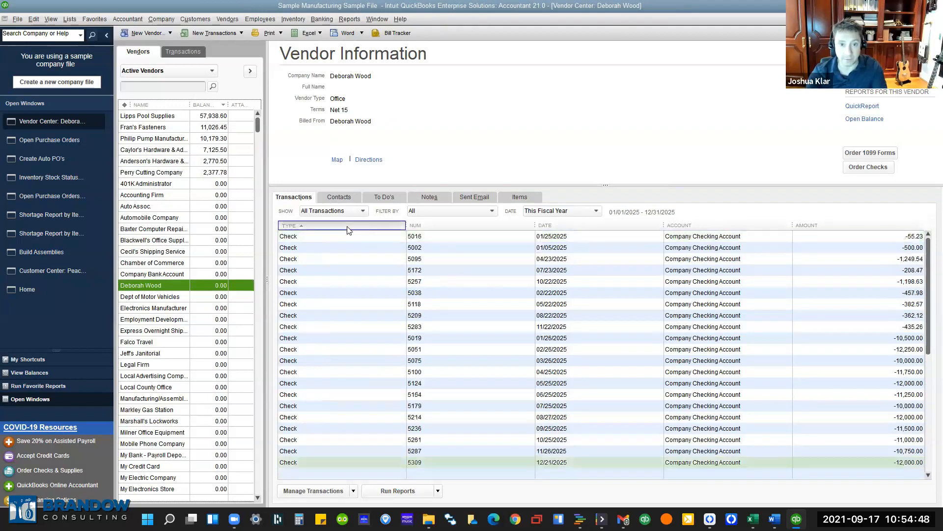
{"action": "left_click", "coordinate": [347, 228]}
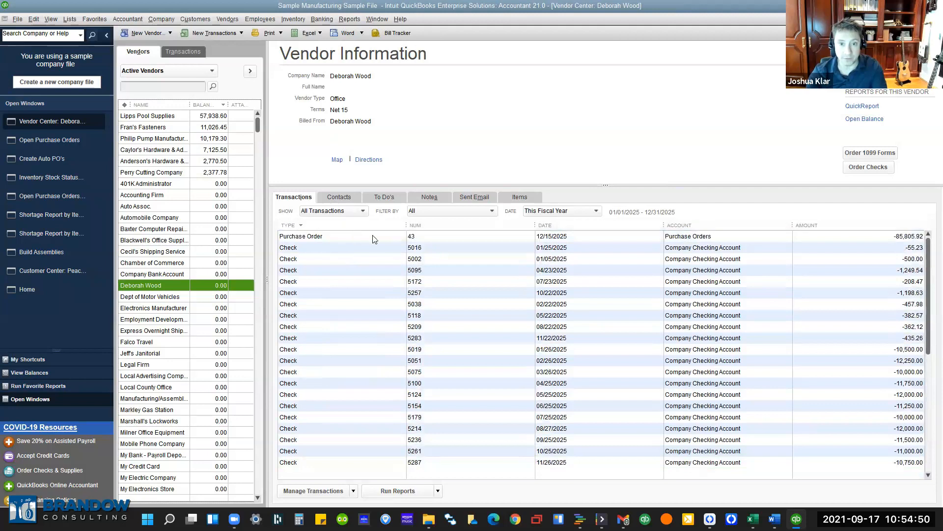
{"action": "left_click", "coordinate": [334, 211]}
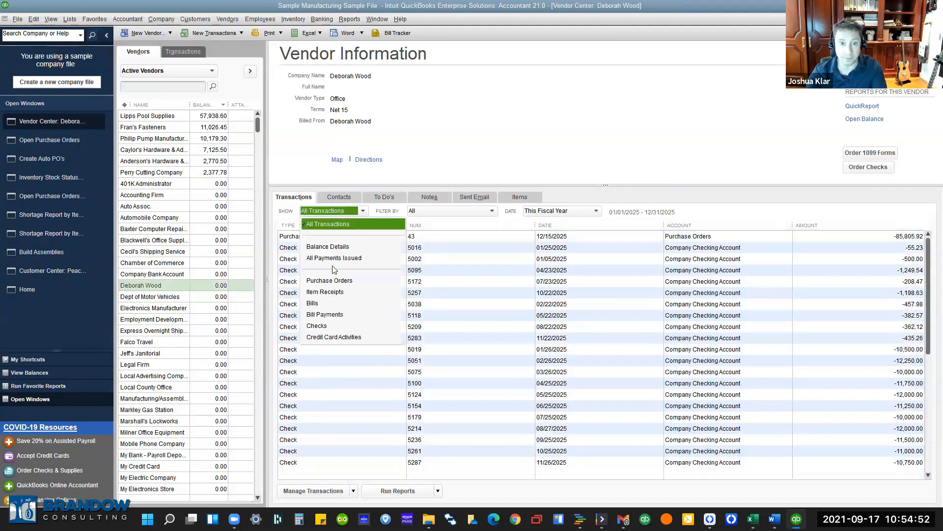
{"action": "left_click", "coordinate": [330, 281]}
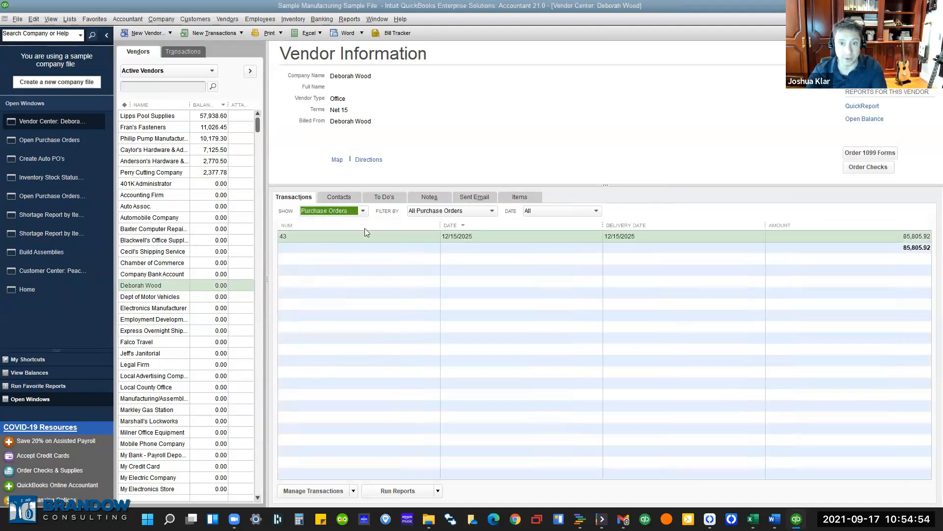
{"action": "left_click", "coordinate": [138, 252]}
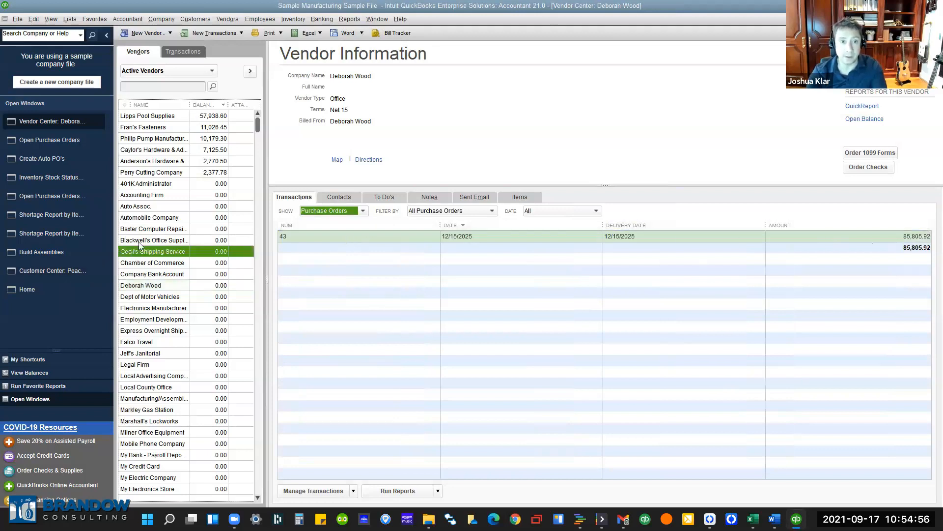
{"action": "left_click", "coordinate": [185, 52]}
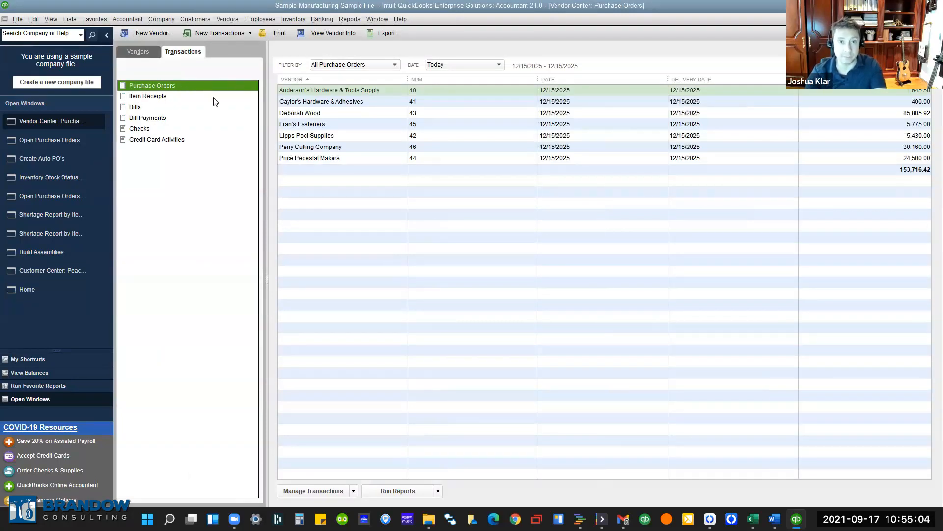
{"action": "left_click", "coordinate": [370, 69]}
{"action": "left_click", "coordinate": [360, 90]}
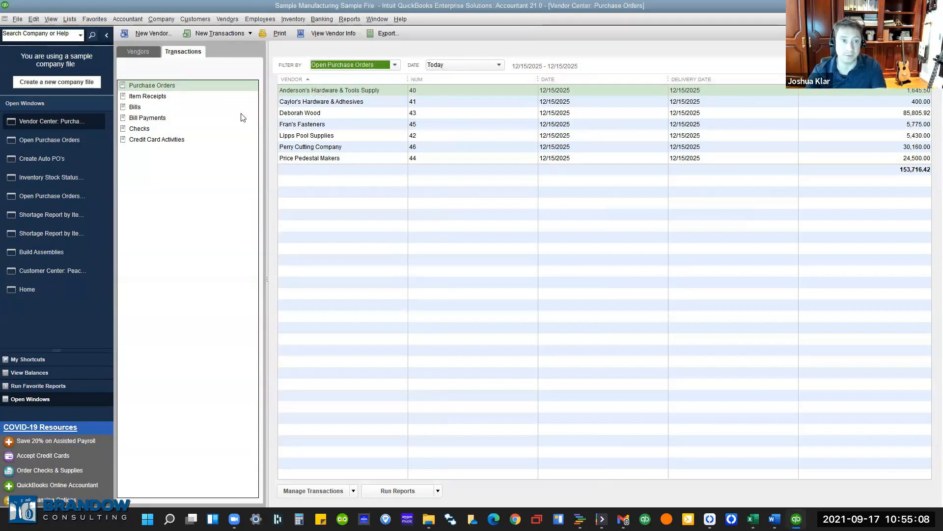
{"action": "left_click", "coordinate": [167, 97]}
{"action": "left_click", "coordinate": [154, 108]}
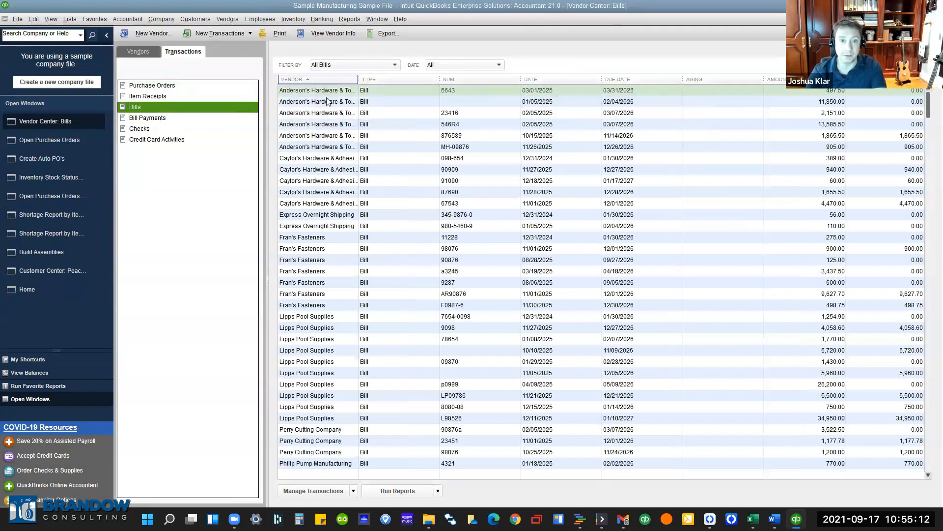
{"action": "left_click", "coordinate": [178, 87]}
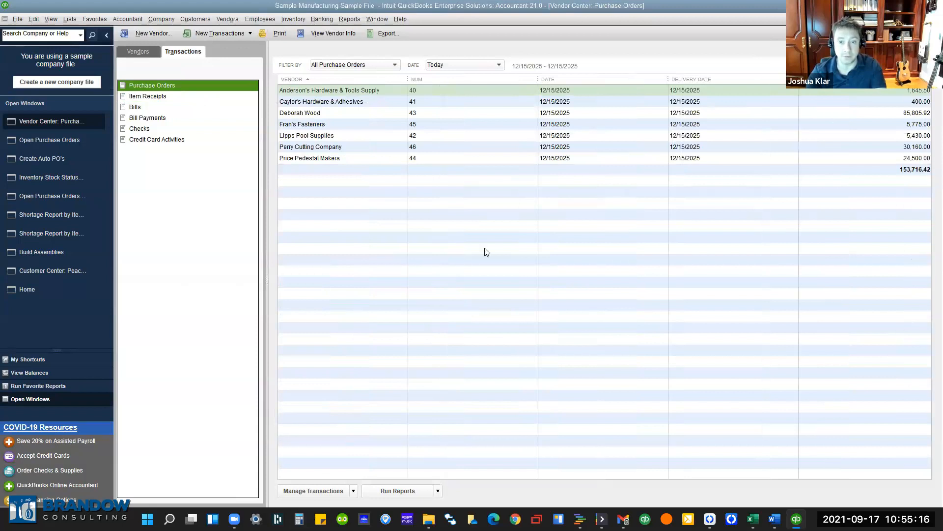
{"action": "left_click", "coordinate": [438, 490]}
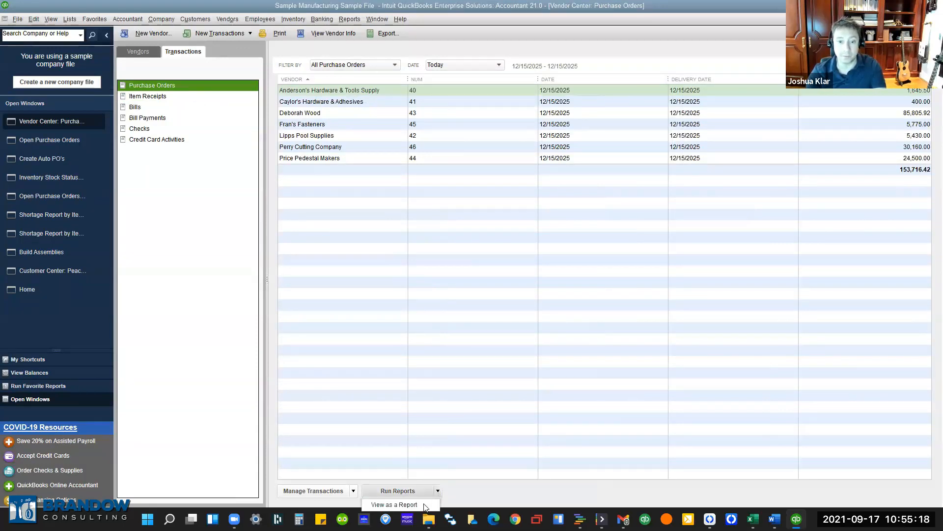
{"action": "left_click", "coordinate": [421, 505]}
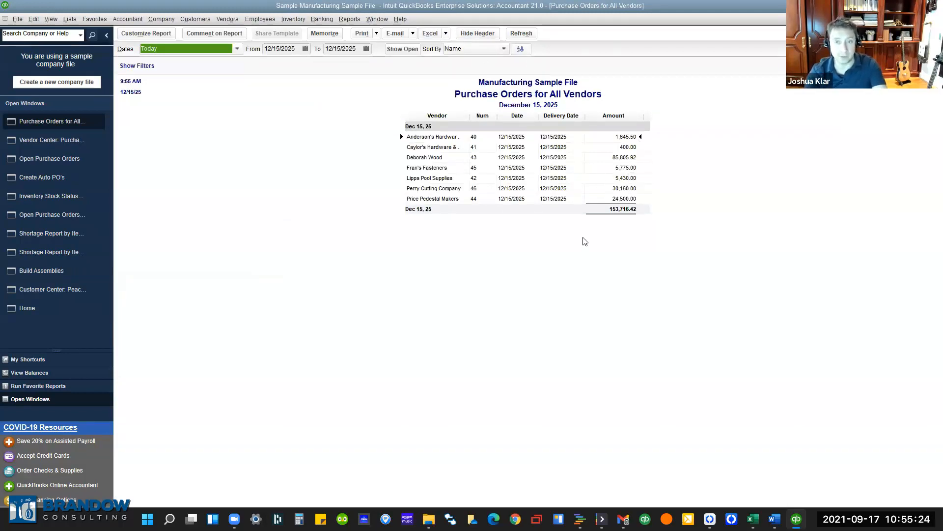
{"action": "key", "text": "Escape"}
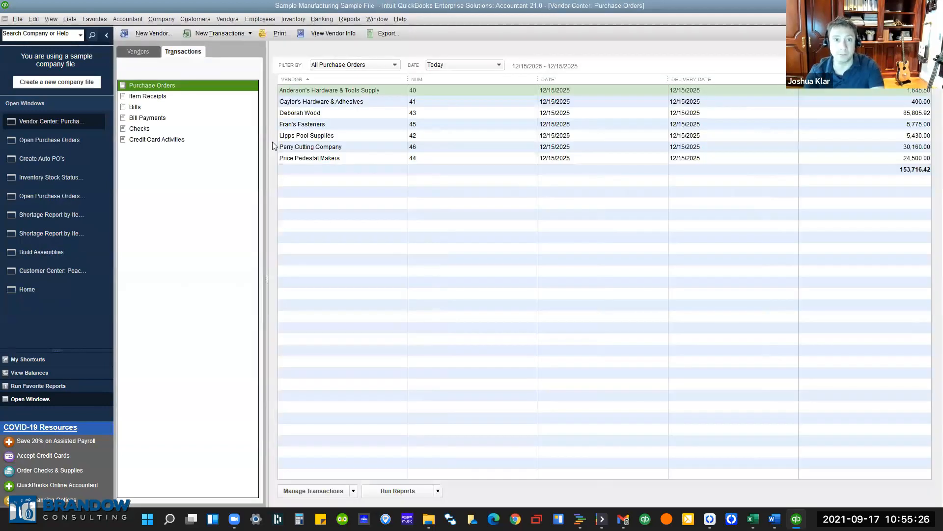
List all vendor bills with the date range at All, totalling 167,087.83 with 91,418.13 open.
{"action": "left_click", "coordinate": [142, 107]}
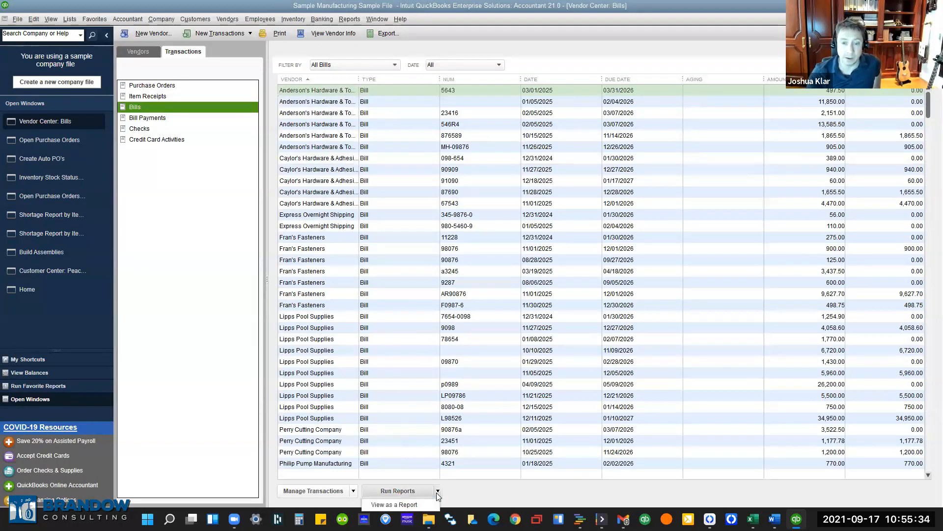
{"action": "left_click", "coordinate": [625, 310]}
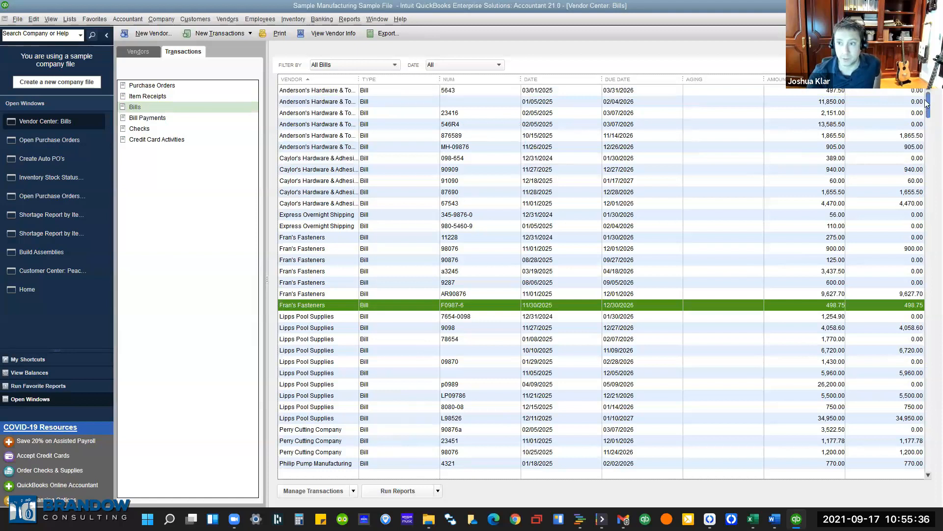
{"action": "left_click_drag", "start_coordinate": [929, 98], "coordinate": [927, 462]}
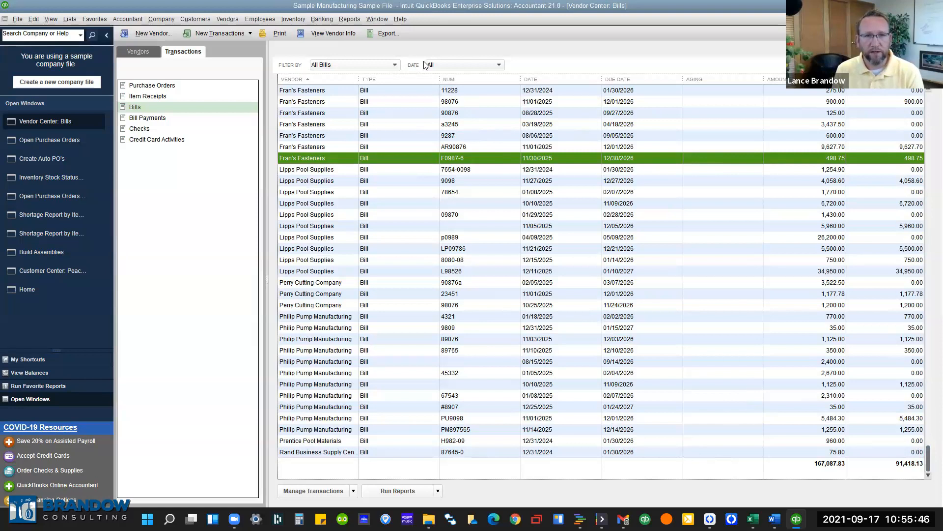
{"action": "left_click", "coordinate": [445, 63]}
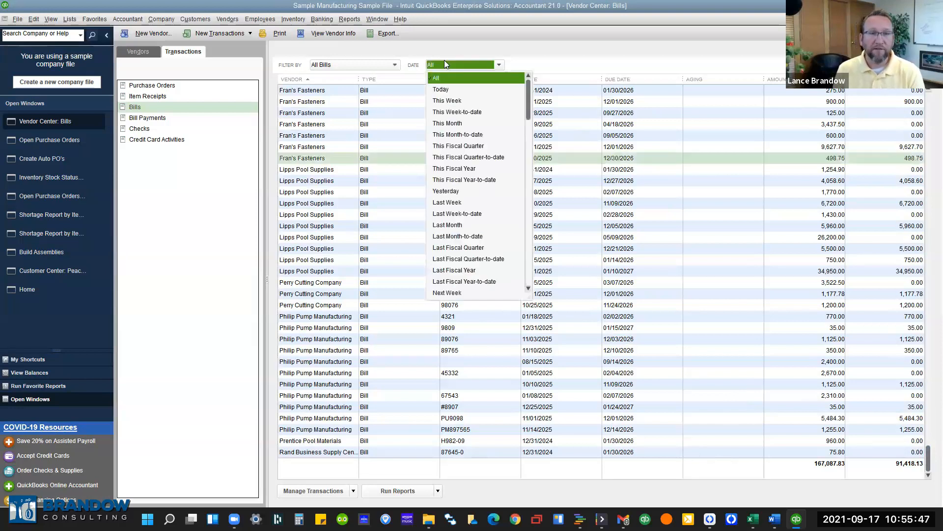
{"action": "left_click", "coordinate": [585, 45]}
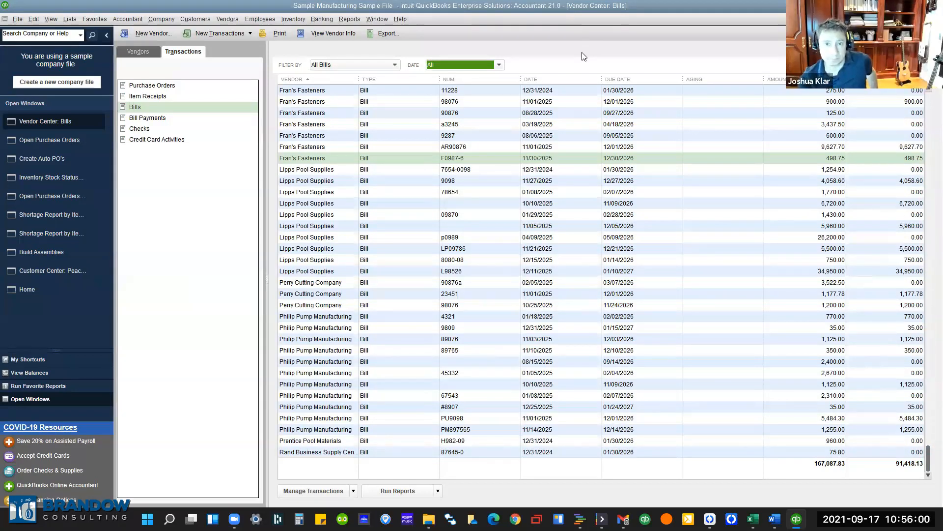
Close the Vendor Center, review Caylor's purchase order 41, then close it and the open POs report.
{"action": "key", "text": "Escape"}
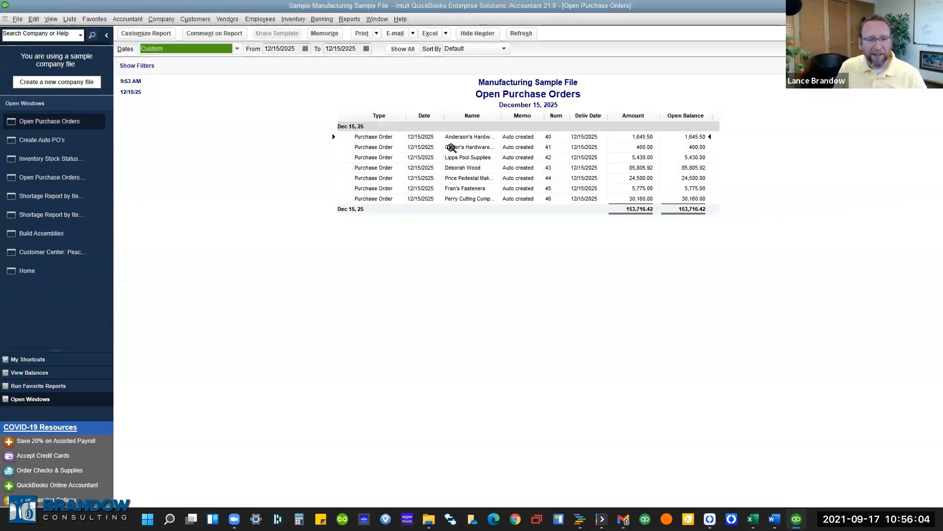
{"action": "double_click", "coordinate": [449, 148]}
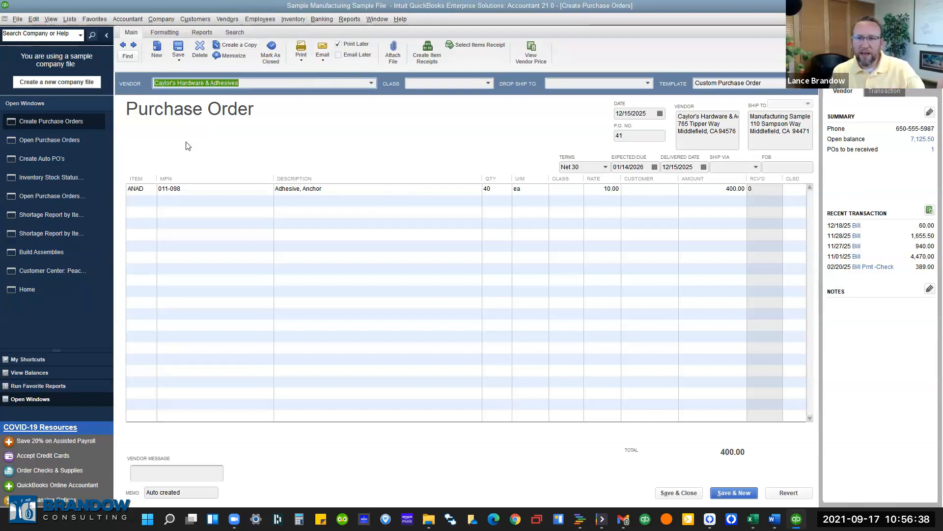
{"action": "key", "text": "Escape"}
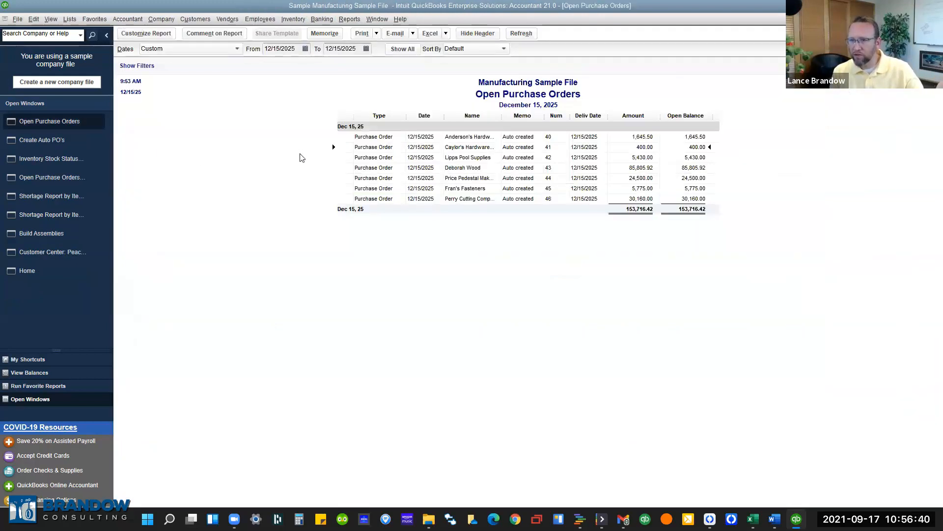
{"action": "key", "text": "Escape"}
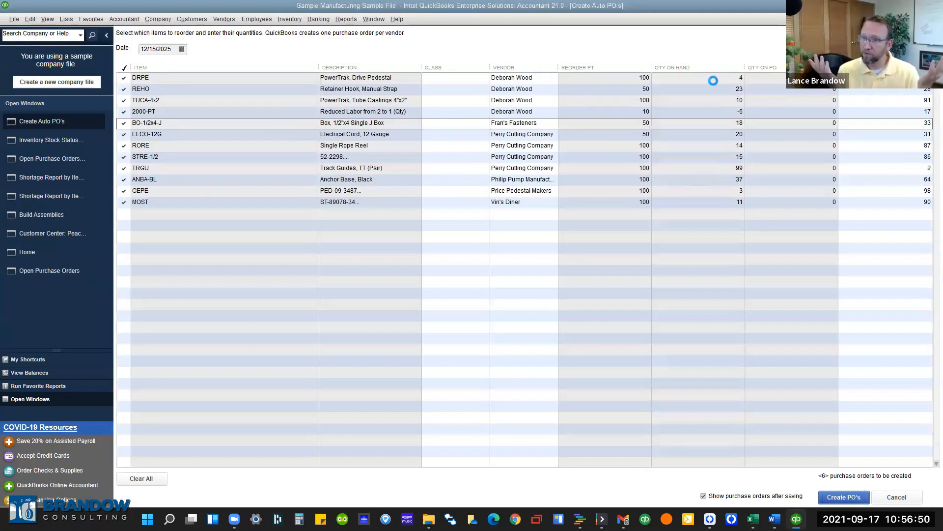
Close Open Purchase Orders, Create Auto PO's and Inventory Stock Status, returning to Vendor Center bills.
{"action": "key", "text": "Escape"}
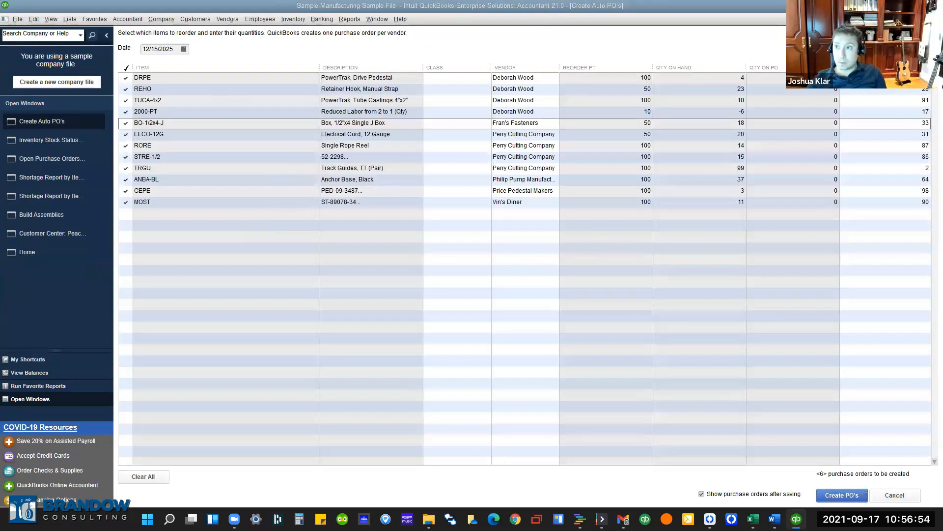
{"action": "key", "text": "Escape"}
{"action": "key", "text": "Escape"}
{"action": "key", "text": "Escape"}
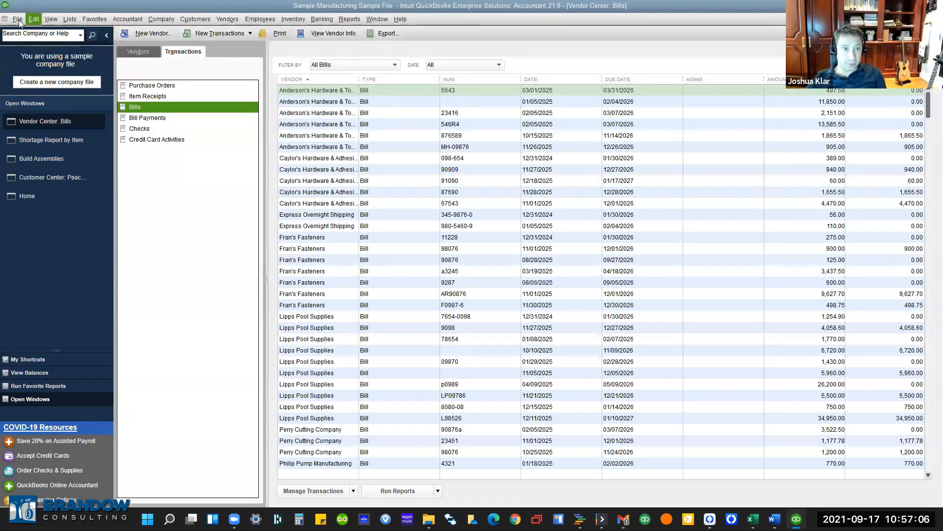
Check Enable Collections Center under Sales & Customers company preferences and save.
{"action": "left_click", "coordinate": [32, 18]}
{"action": "left_click", "coordinate": [54, 167]}
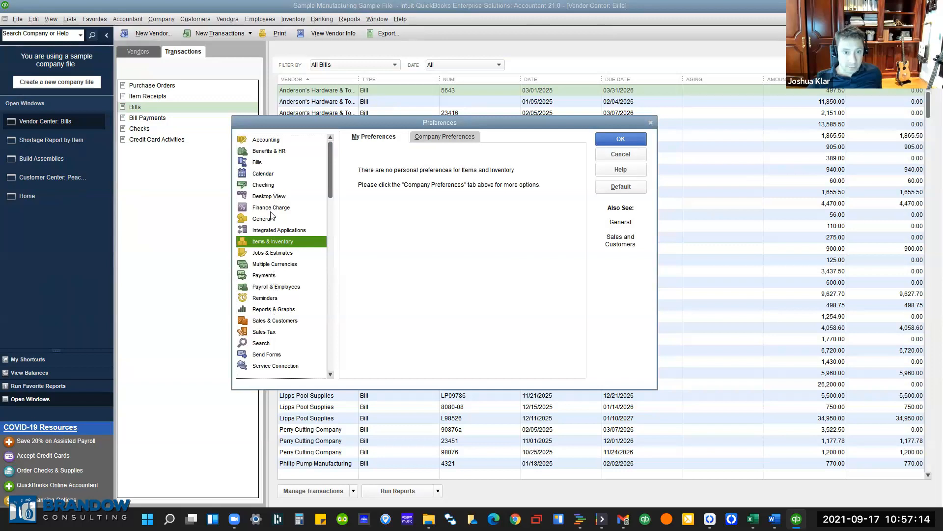
{"action": "left_click", "coordinate": [270, 278]}
{"action": "left_click", "coordinate": [274, 287]}
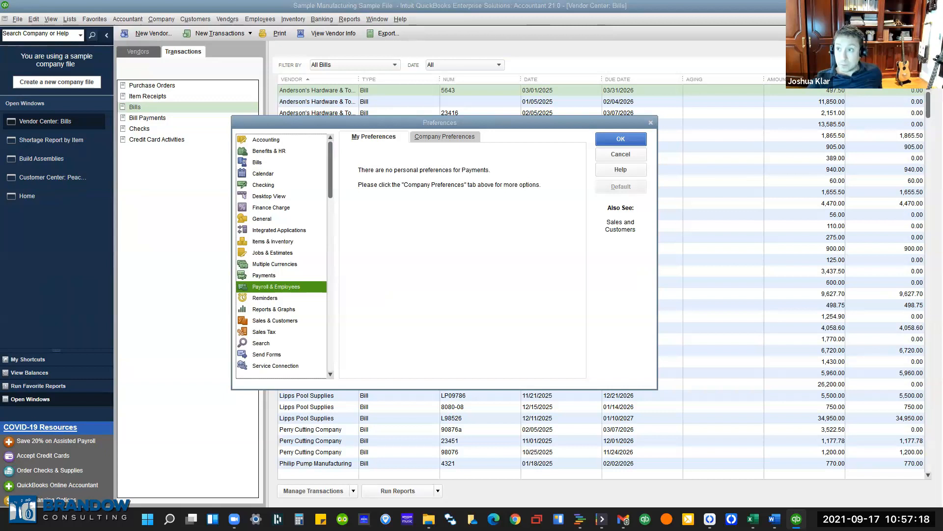
{"action": "left_click", "coordinate": [268, 220]}
{"action": "left_click", "coordinate": [276, 264]}
{"action": "scroll", "coordinate": [279, 281], "scroll_direction": "down", "scroll_amount": 1}
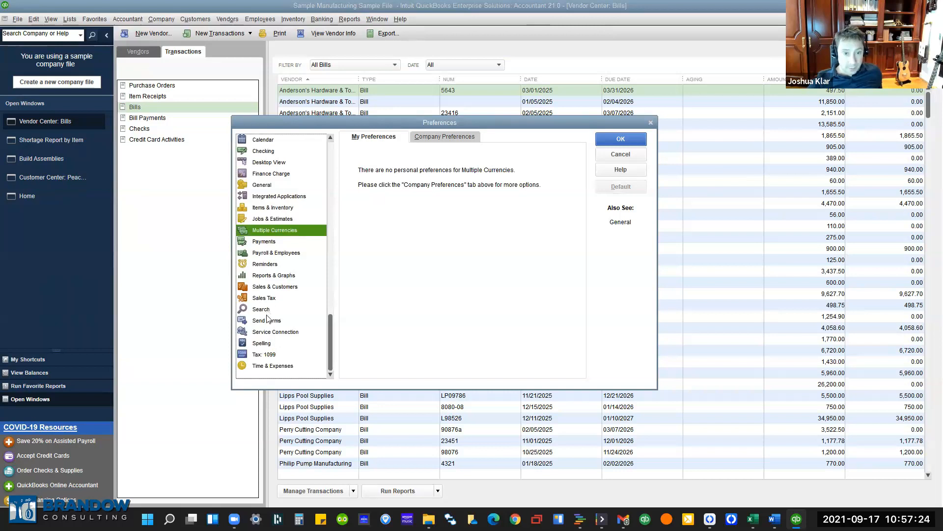
{"action": "left_click", "coordinate": [270, 289]}
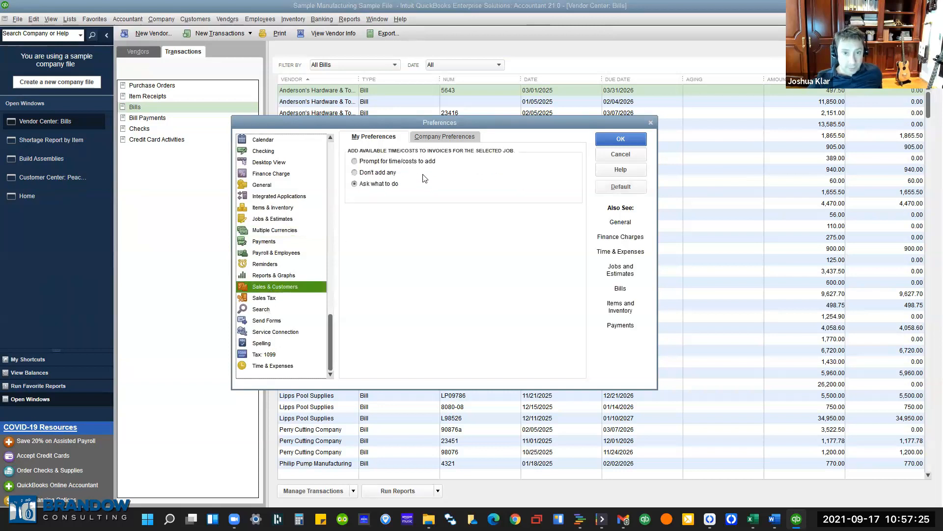
{"action": "left_click", "coordinate": [446, 138]}
{"action": "left_click", "coordinate": [355, 267]}
{"action": "left_click", "coordinate": [637, 143]}
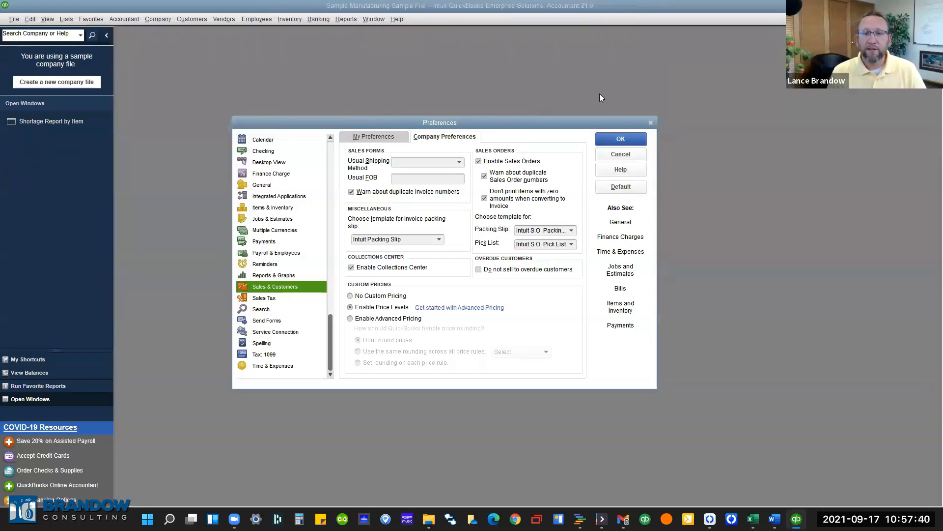
Open the Income Tracker from the Customers menu, showing 93,751.90 in seven open invoices.
{"action": "left_click", "coordinate": [343, 19]}
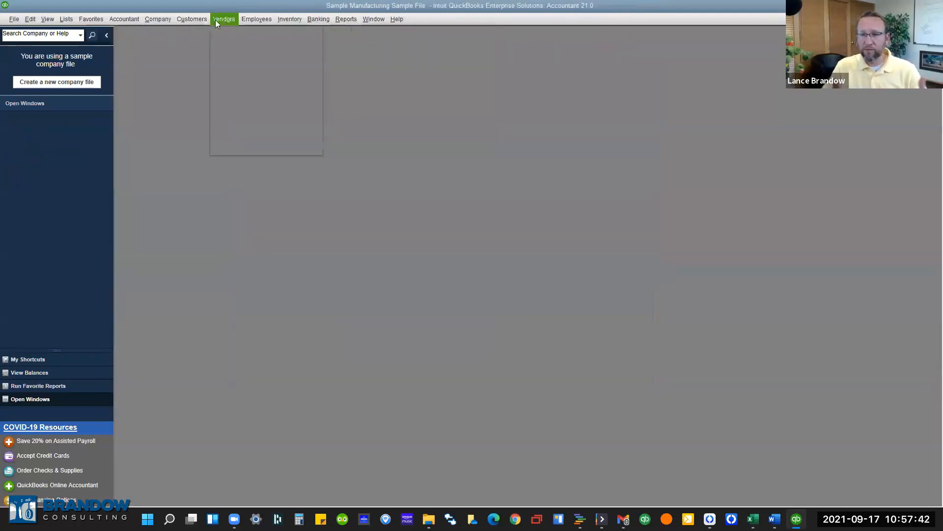
{"action": "mouse_move", "coordinate": [192, 20]}
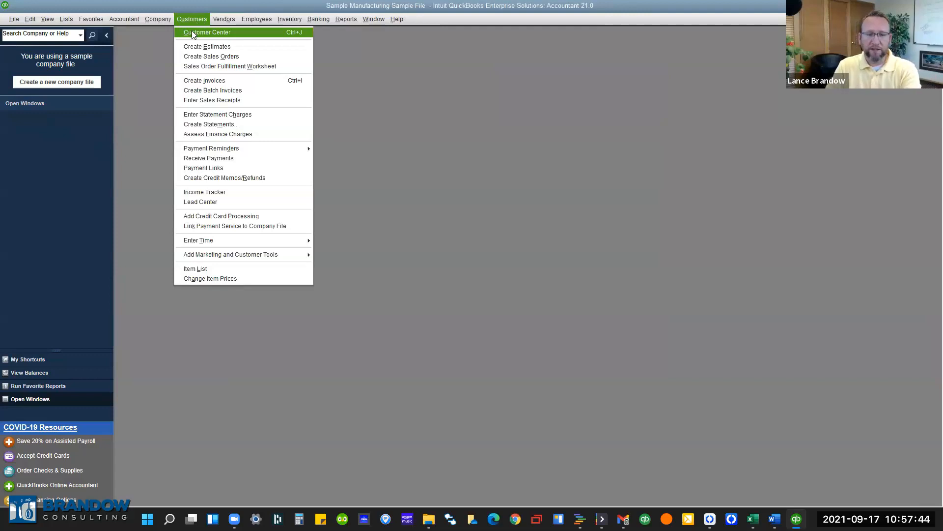
{"action": "left_click", "coordinate": [207, 192]}
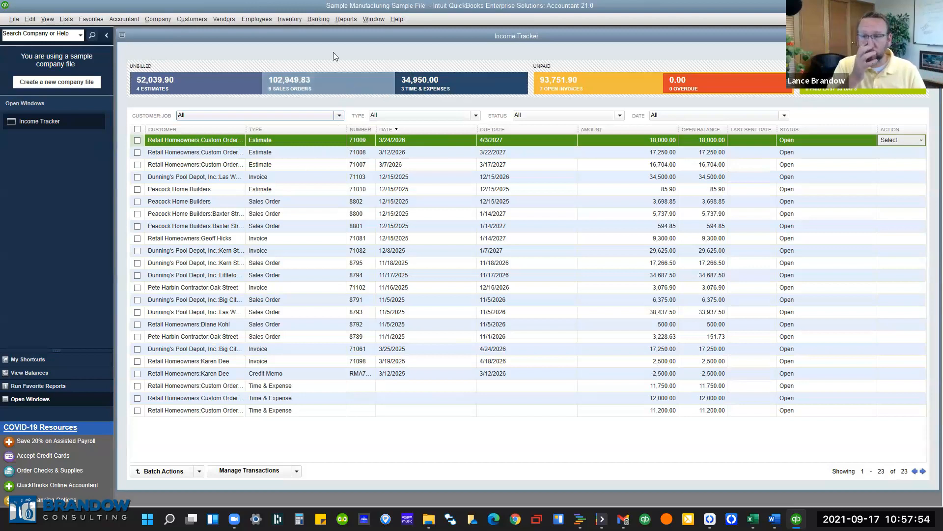
{"action": "left_click", "coordinate": [237, 19]}
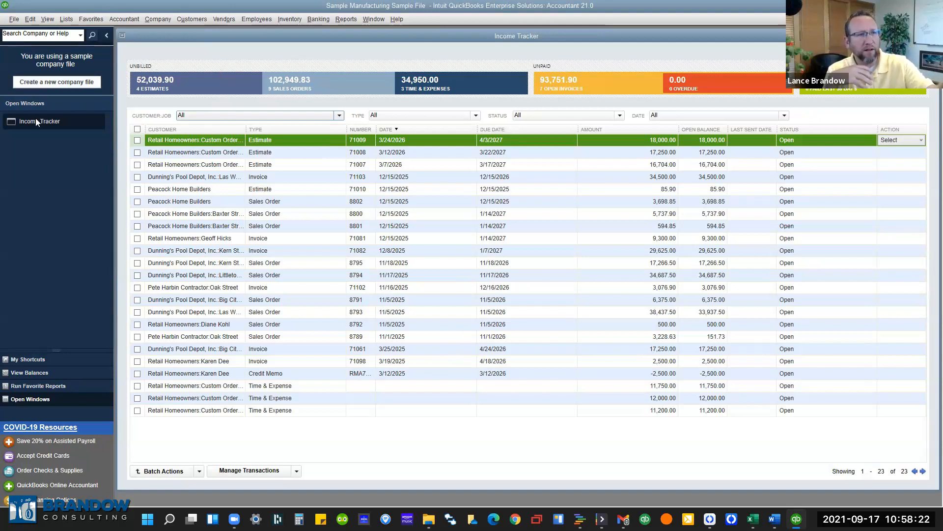
Confirm the Send Forms queue is empty, then reopen the Vendor Center.
{"action": "left_click", "coordinate": [14, 18]}
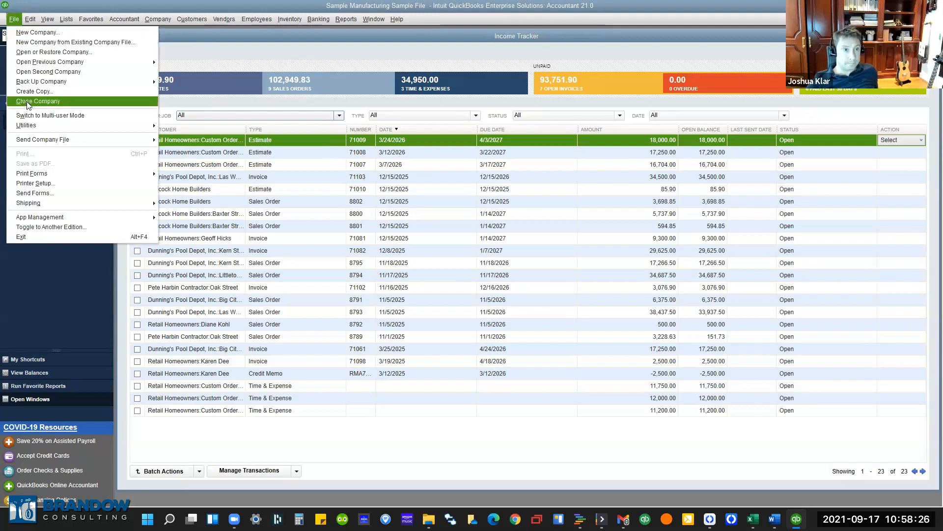
{"action": "left_click", "coordinate": [48, 192]}
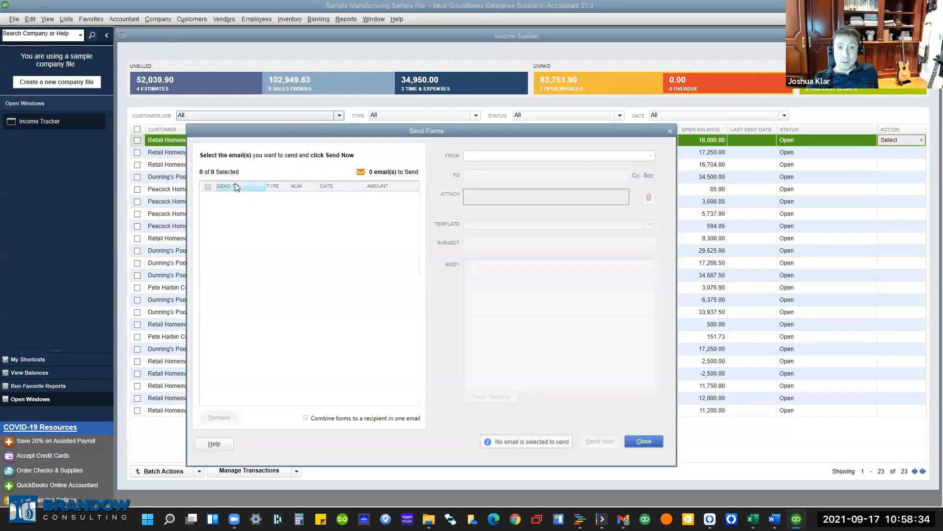
{"action": "left_click", "coordinate": [670, 132]}
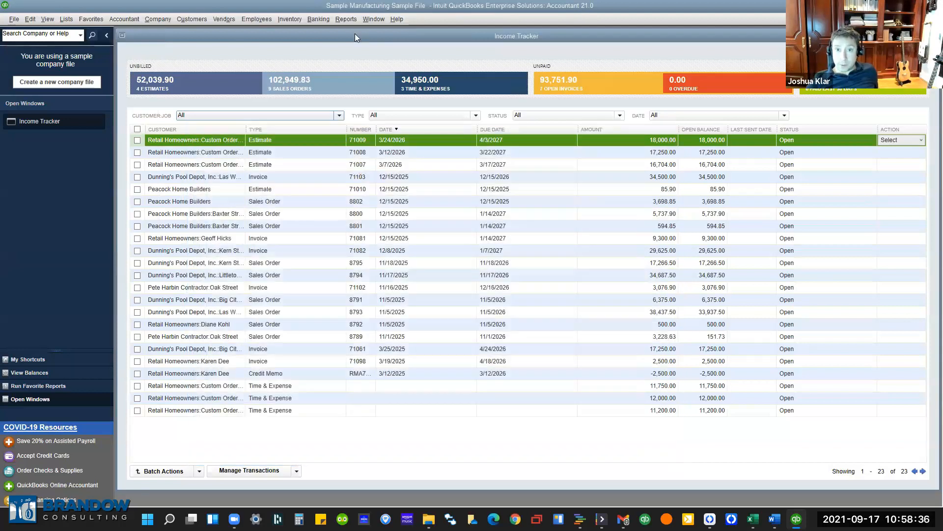
{"action": "left_click", "coordinate": [230, 20]}
{"action": "left_click", "coordinate": [246, 43]}
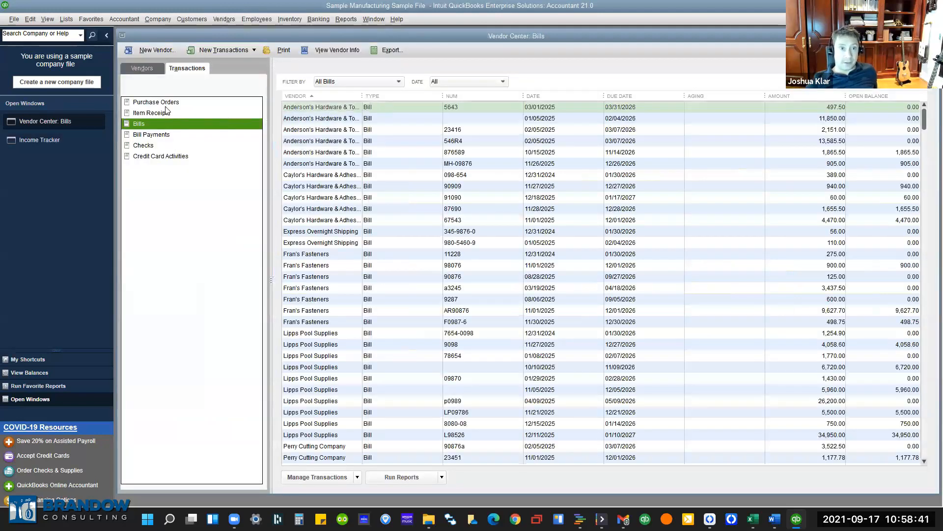
Mark Caylor's Hardware & Adhesives purchase order 41 as Email Later and save it.
{"action": "left_click", "coordinate": [156, 102]}
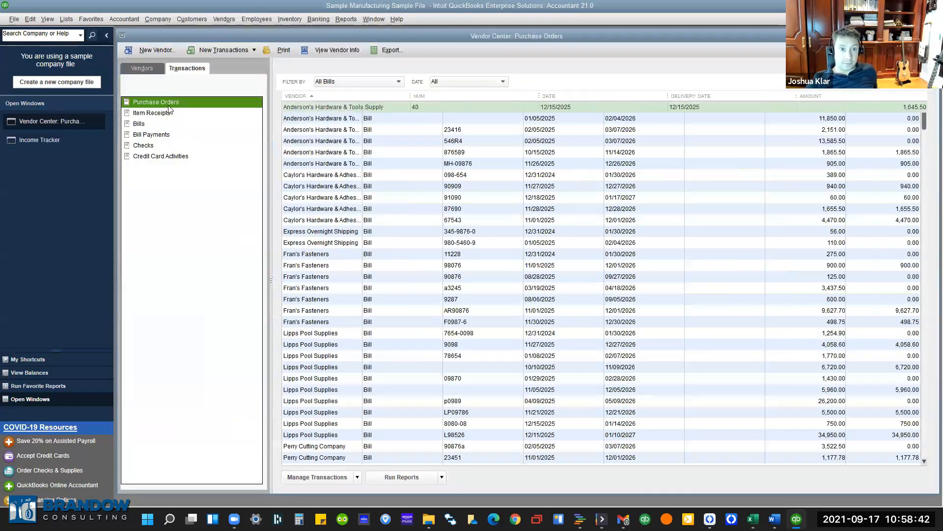
{"action": "left_click", "coordinate": [449, 118]}
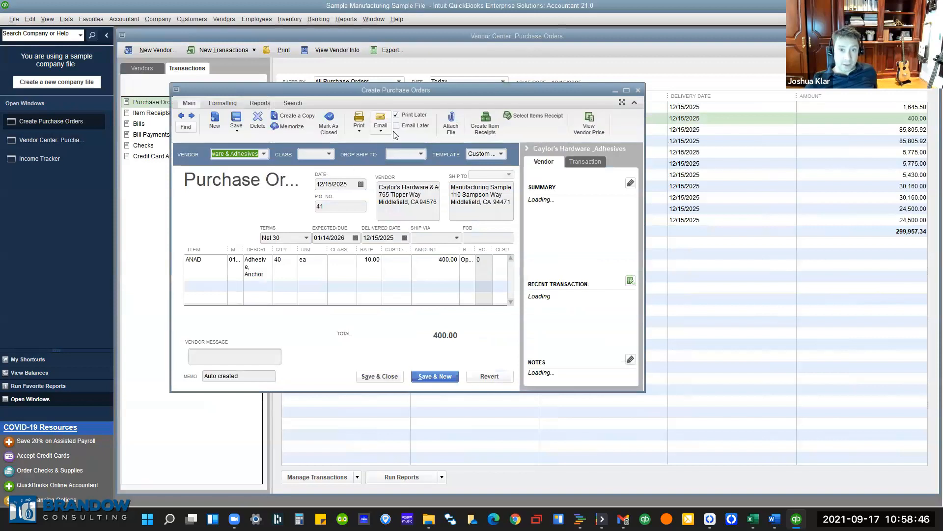
{"action": "left_click", "coordinate": [397, 127]}
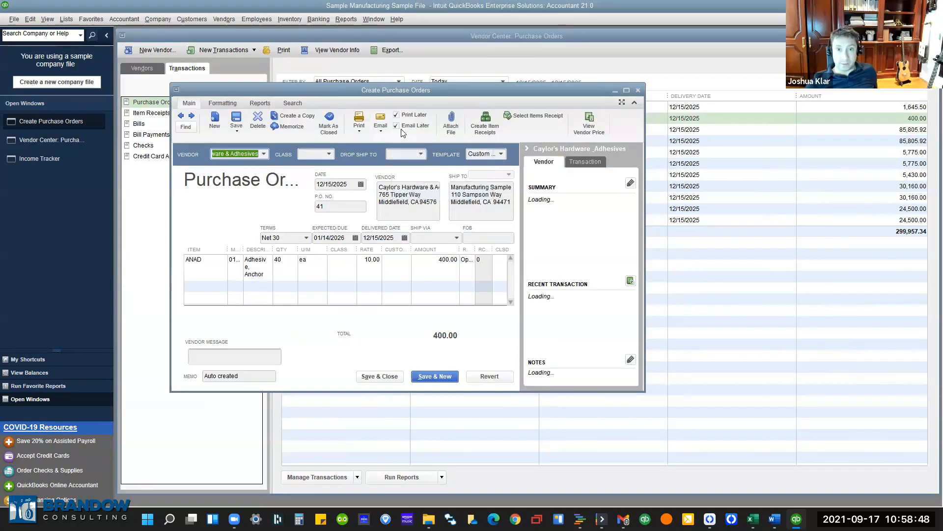
{"action": "left_click", "coordinate": [392, 377]}
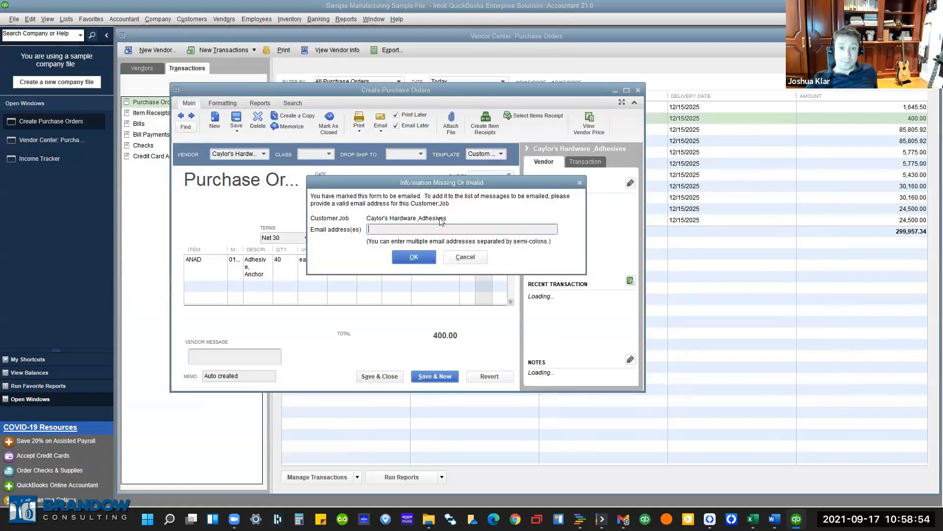
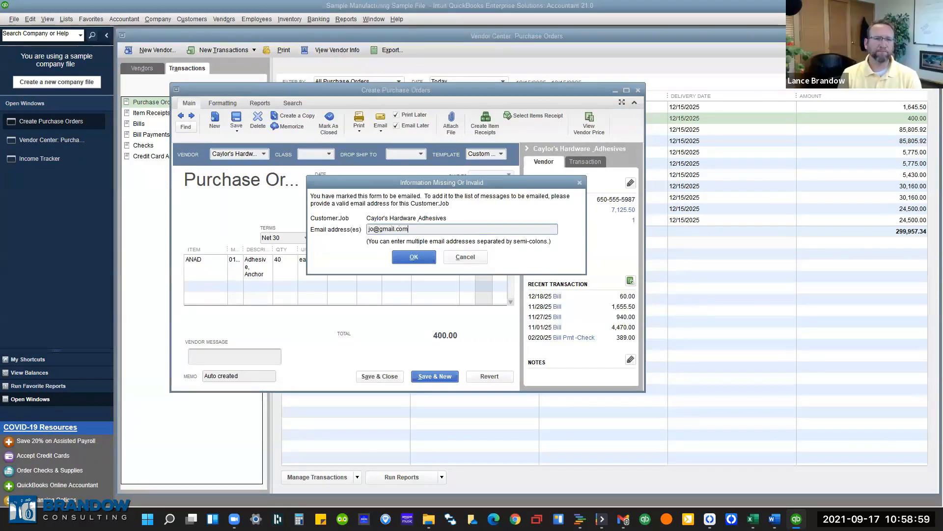
Enter the vendor's email address when prompted, then close the blank purchase order 51.
{"action": "key", "text": "Return"}
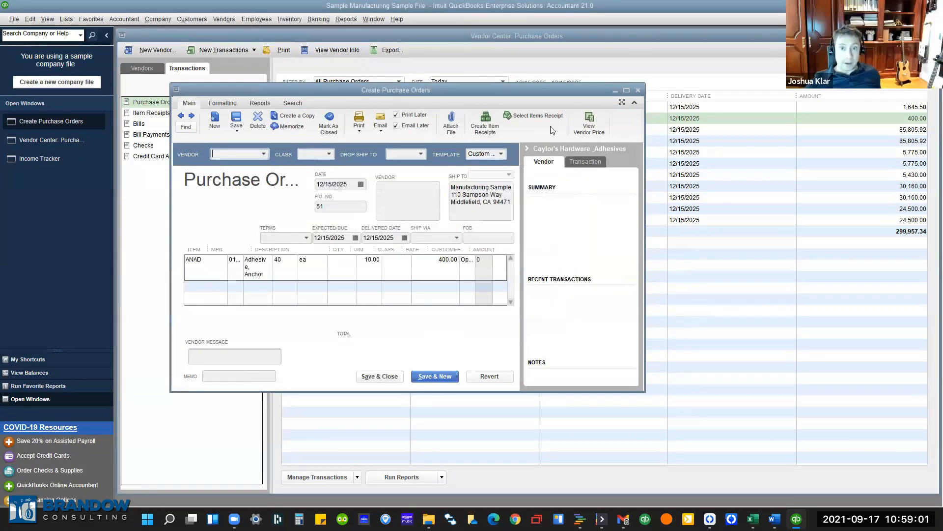
{"action": "key", "text": "Escape"}
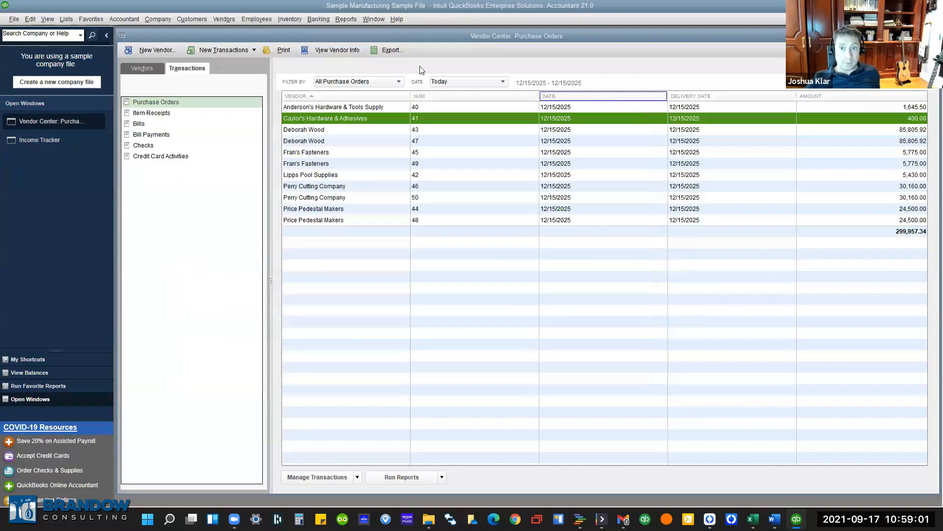
{"action": "left_click", "coordinate": [14, 19]}
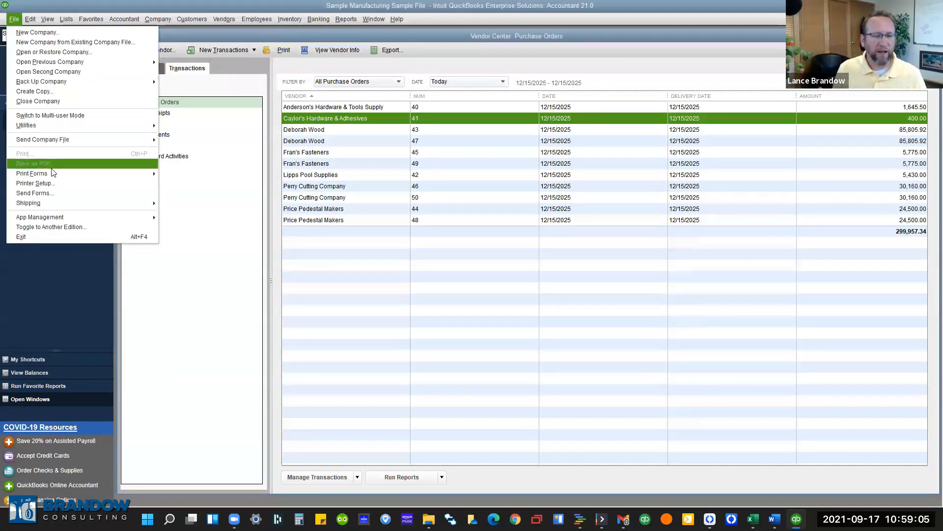
{"action": "left_click", "coordinate": [121, 195]}
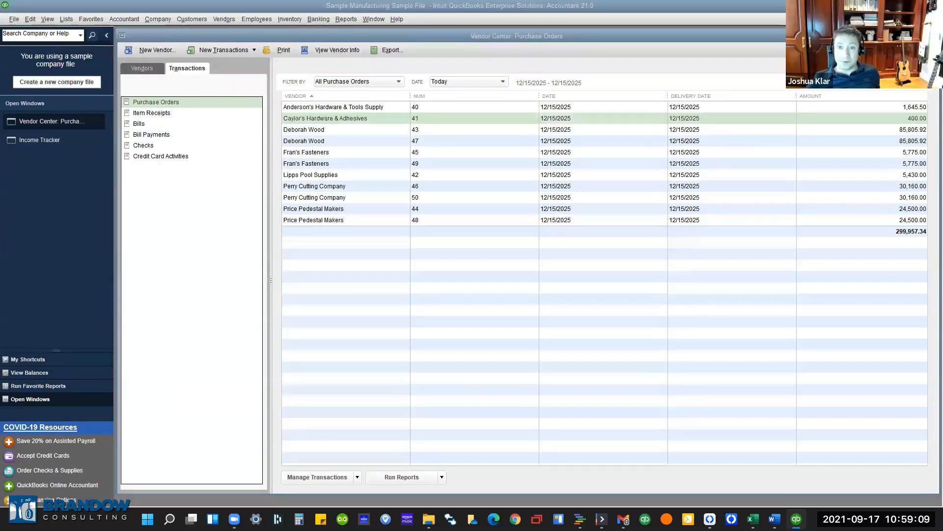